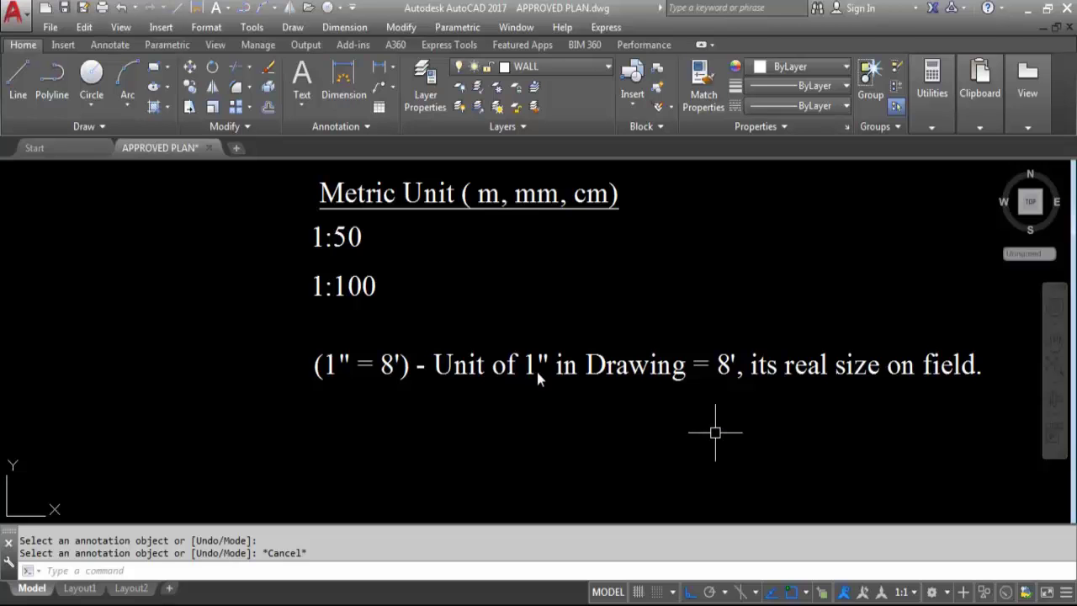
- Cancel the pending annotation, read the Scale list (1" = 14', 1" = 10', 1" = 20'), then zoom out to the full sheet
key(Escape)
key(Escape)
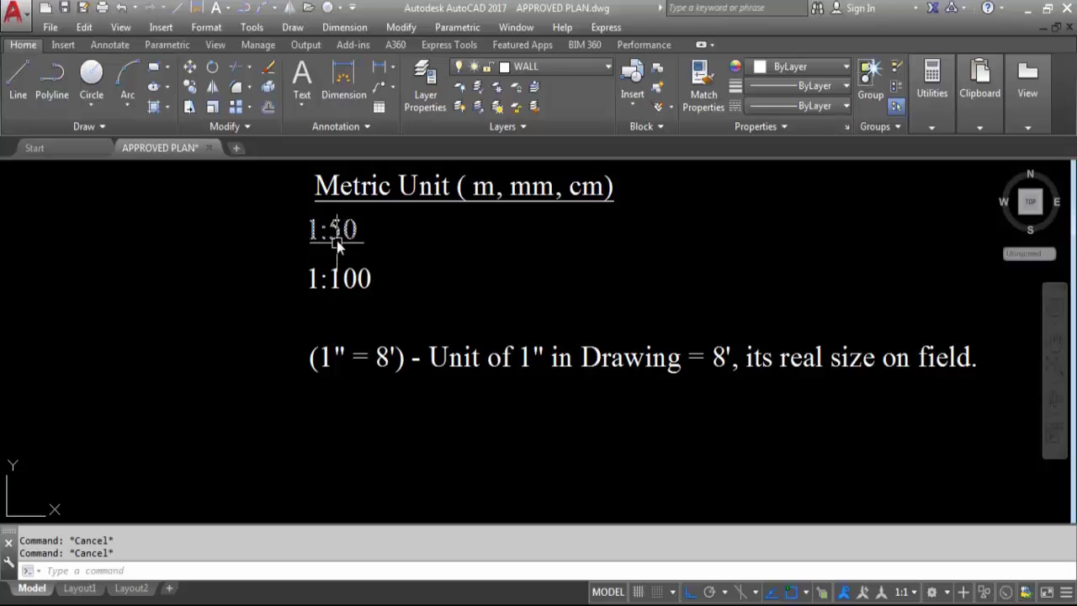
scroll(330, 237, up, 4)
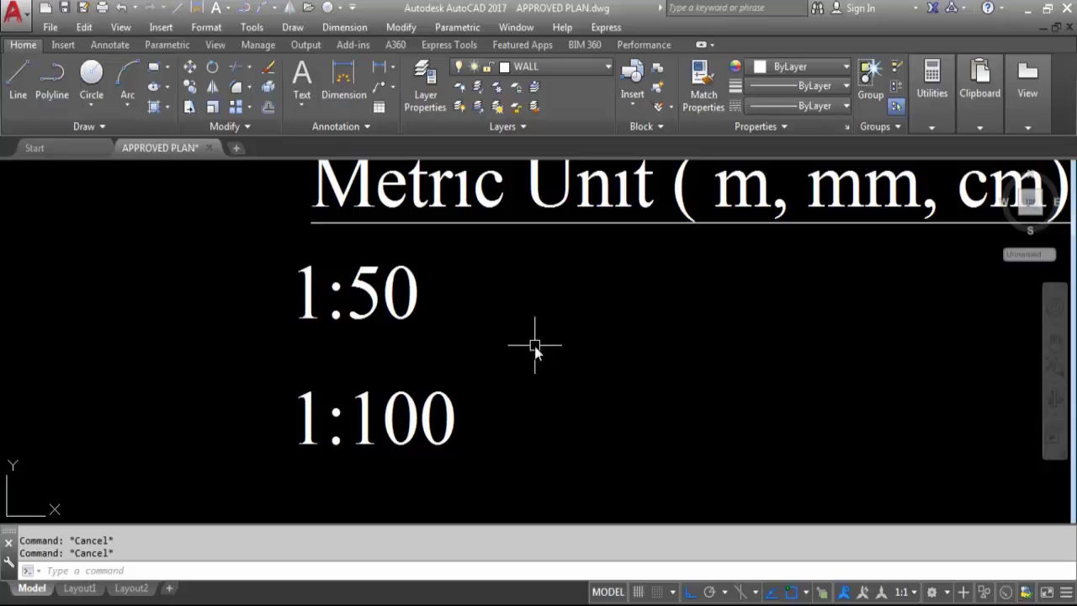
scroll(538, 340, down, 2)
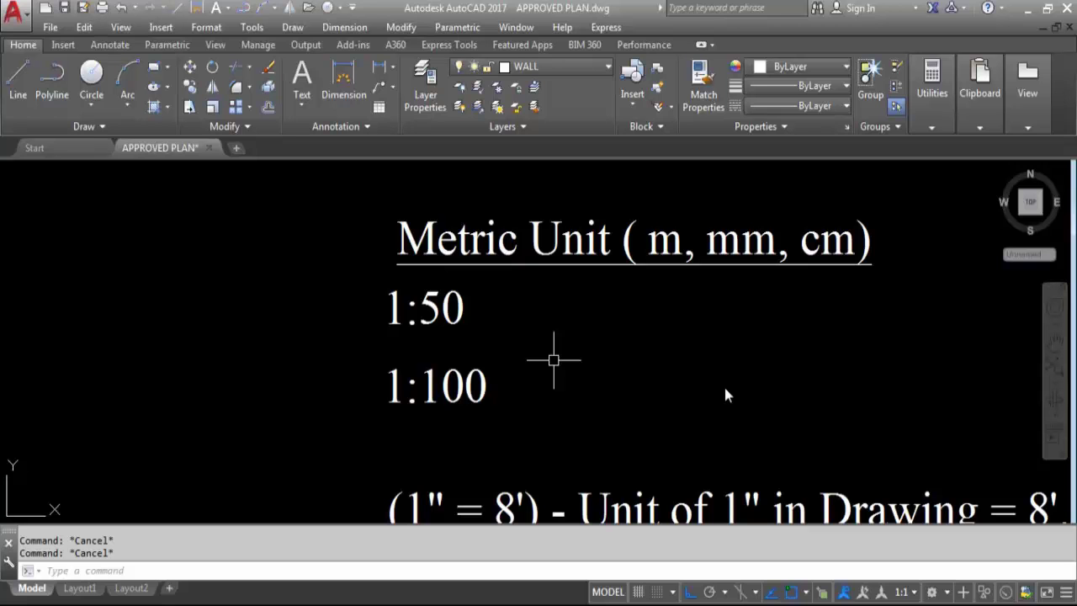
scroll(548, 341, down, 4)
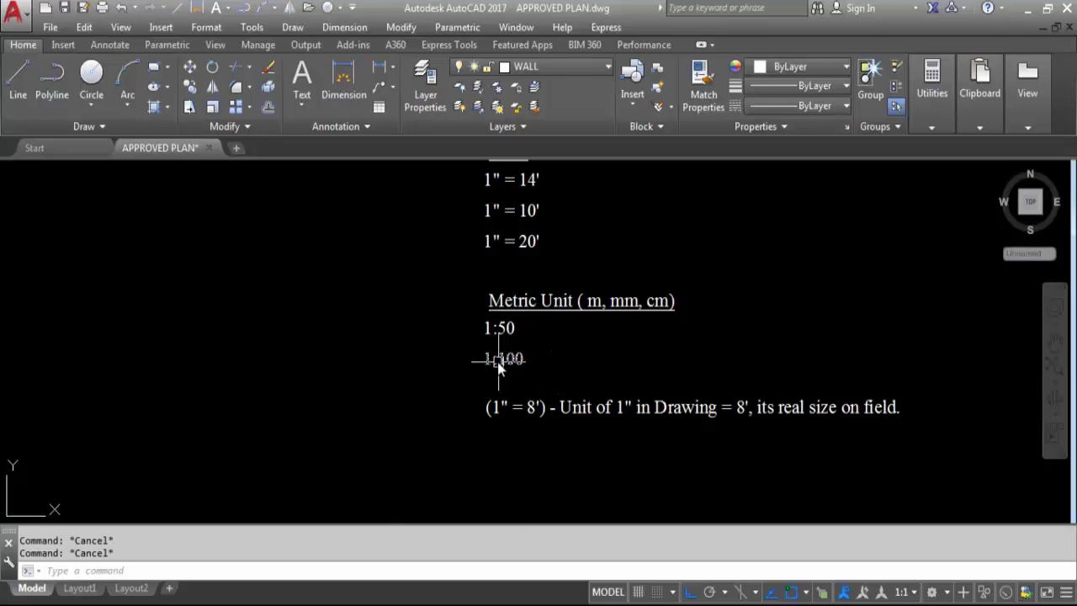
scroll(540, 412, down, 3)
scroll(509, 290, up, 2)
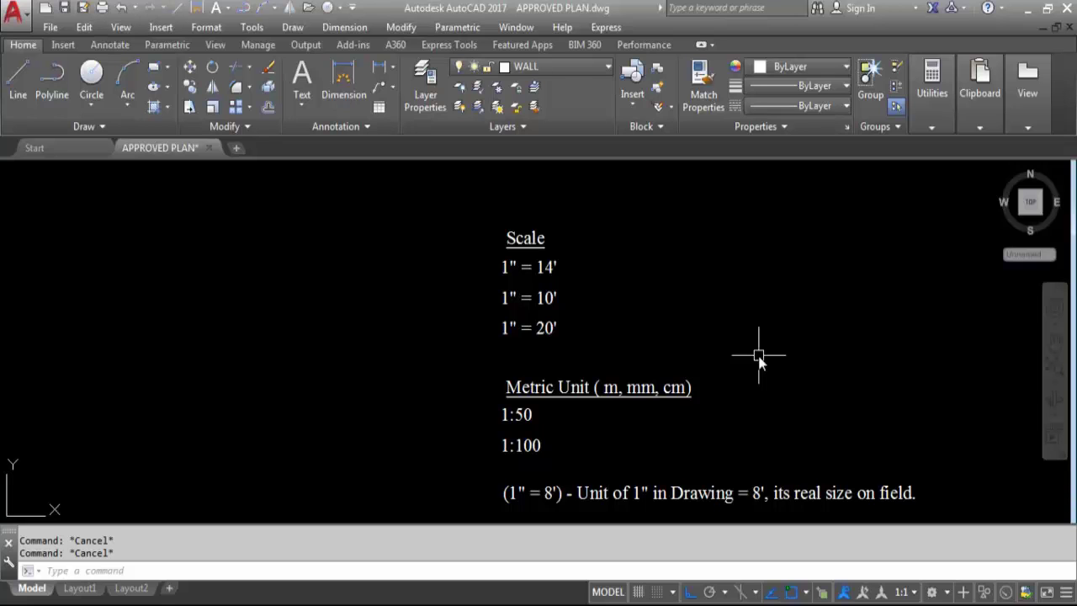
scroll(757, 358, down, 6)
- Zoom in on the Scale legend and Metric Unit (m, mm, cm) heading, then back out
scroll(763, 315, down, 2)
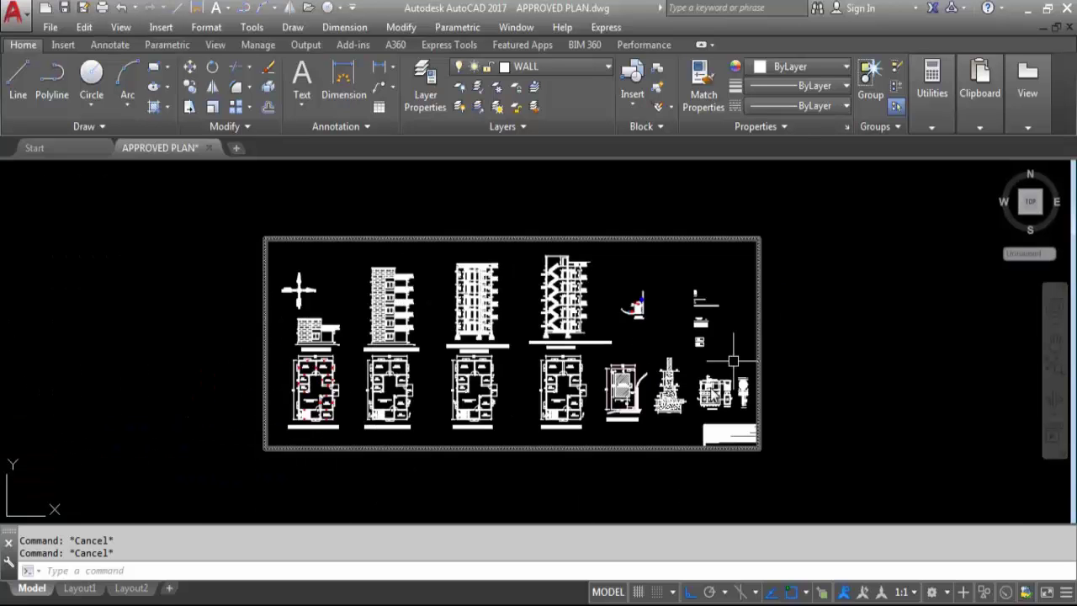
scroll(764, 283, up, 2)
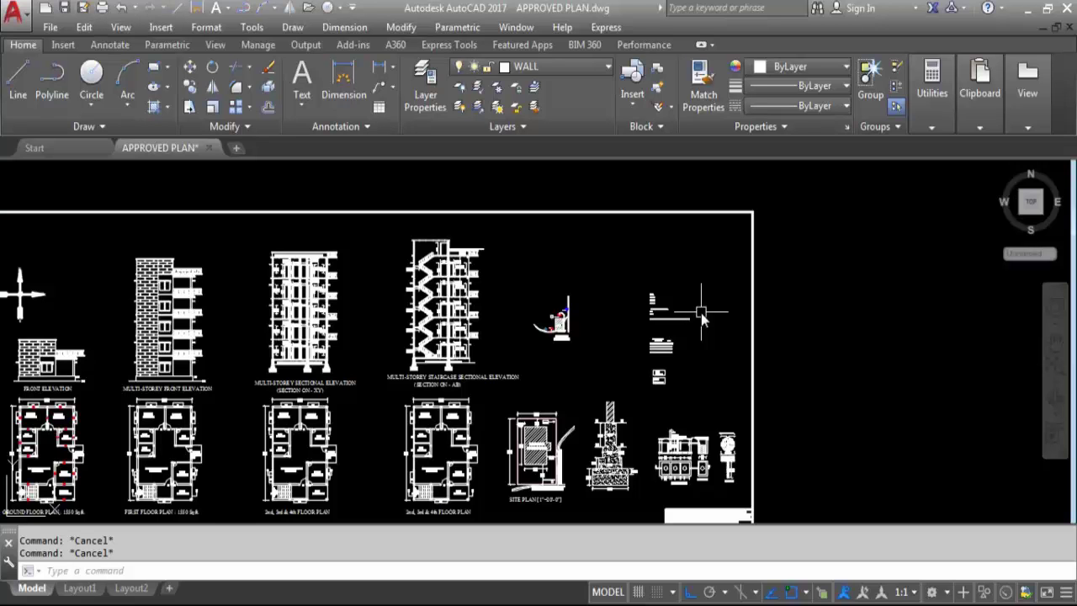
scroll(703, 315, up, 6)
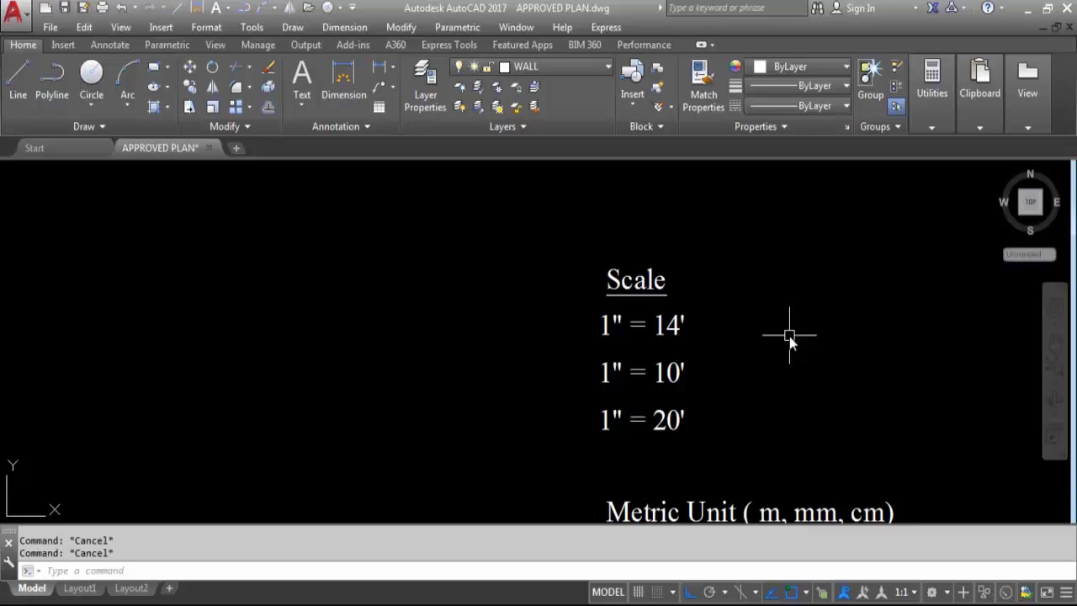
scroll(614, 272, down, 10)
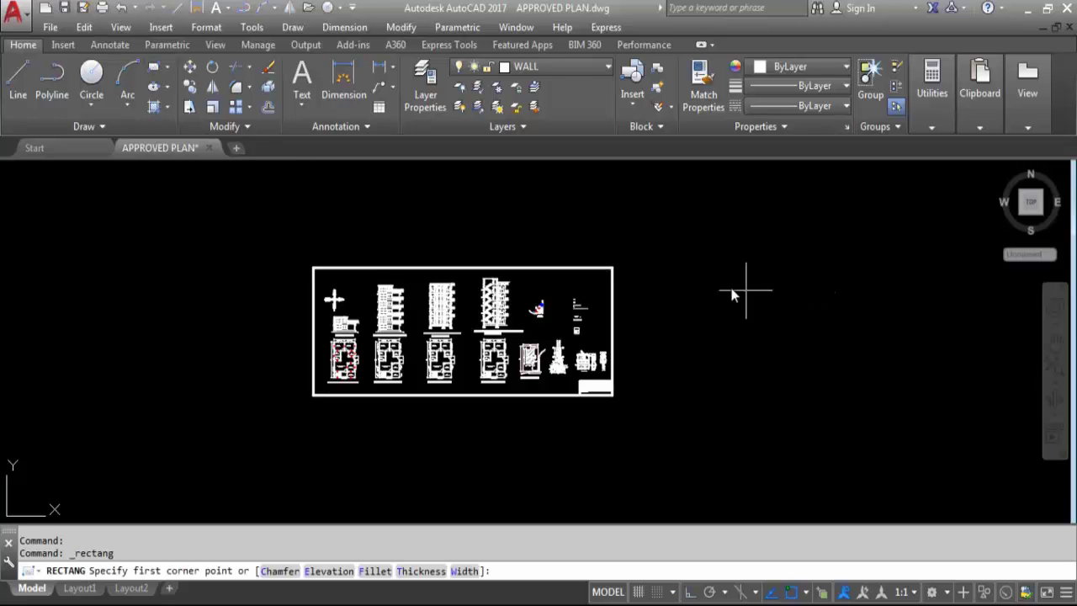
- Draw a rectangular sheet frame to the right of the first plan sheet
click(673, 270)
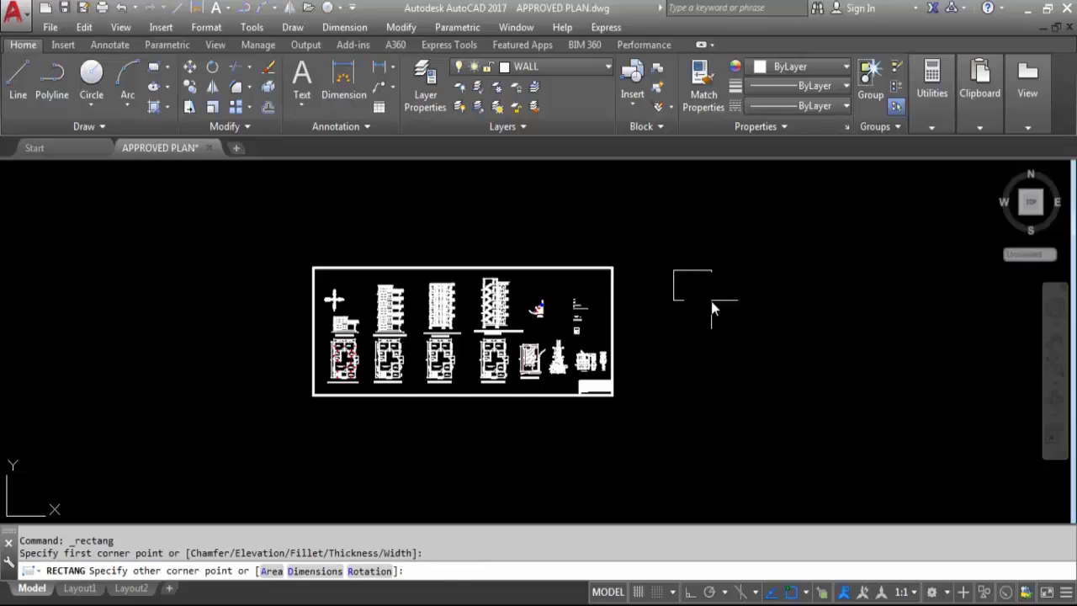
click(963, 397)
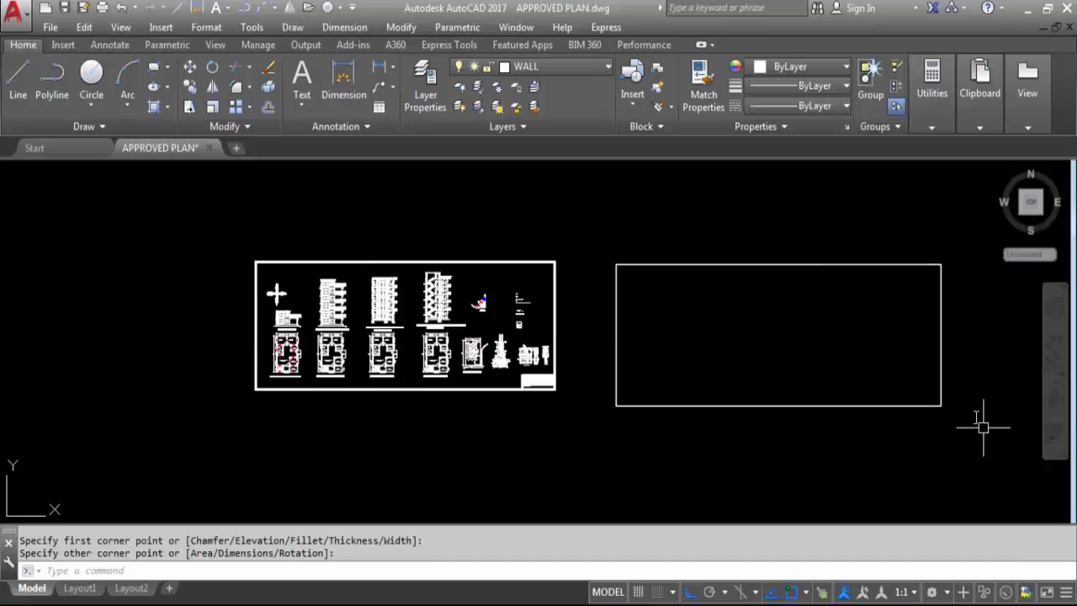
click(805, 264)
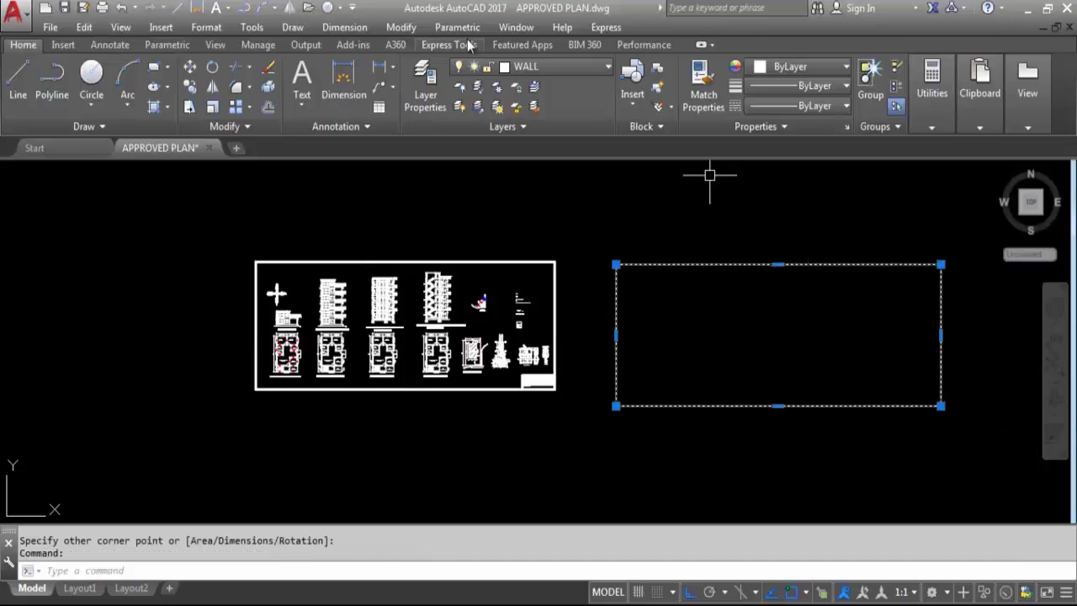
- Put the new frame on the BOUNDARY layer with a 0.30 mm lineweight
click(543, 69)
click(545, 147)
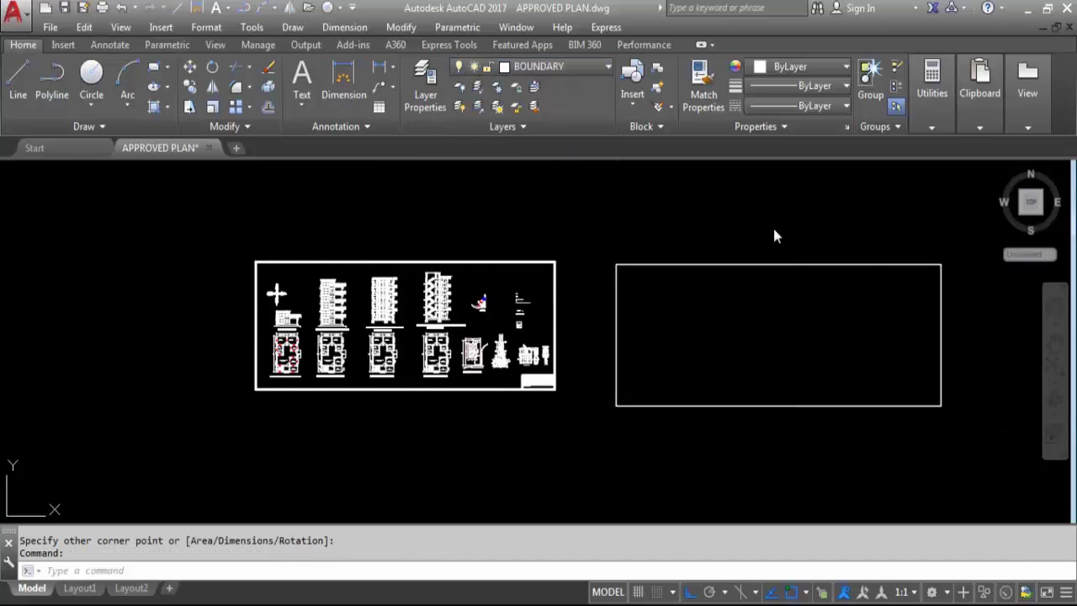
click(816, 86)
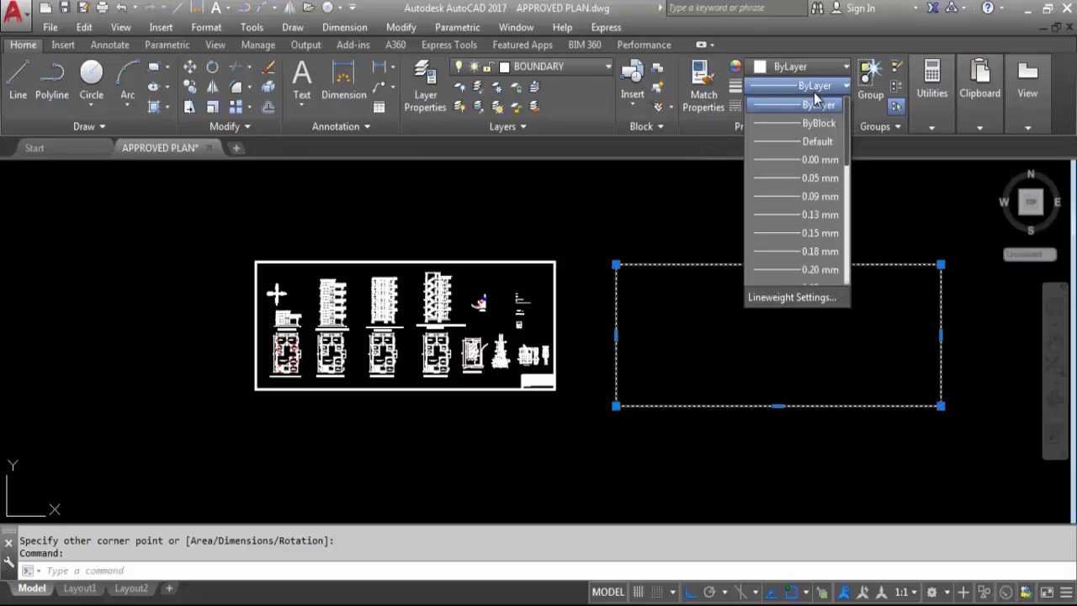
click(808, 198)
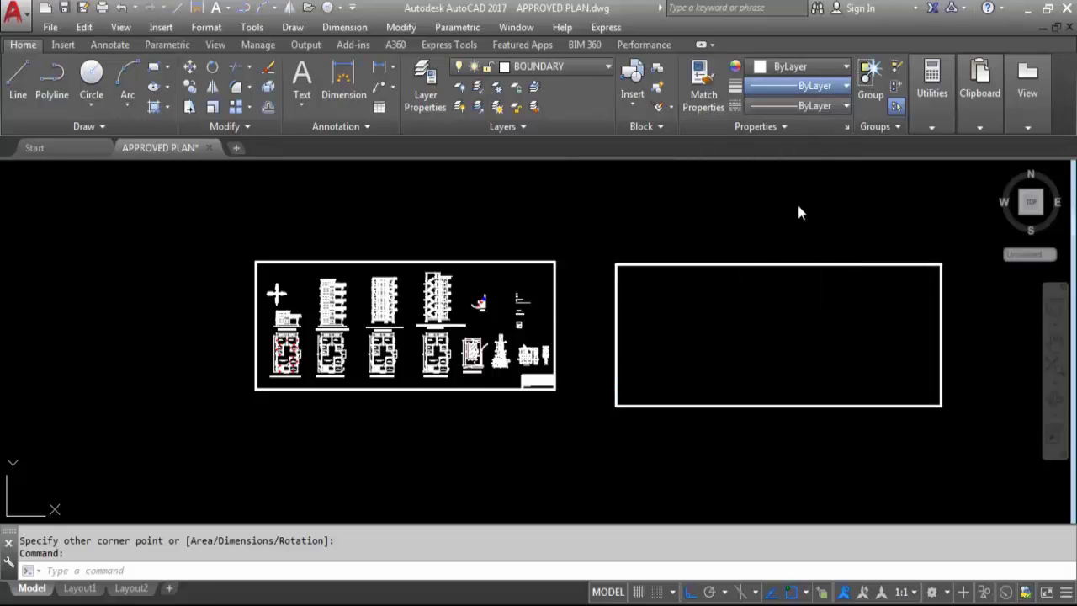
key(Escape)
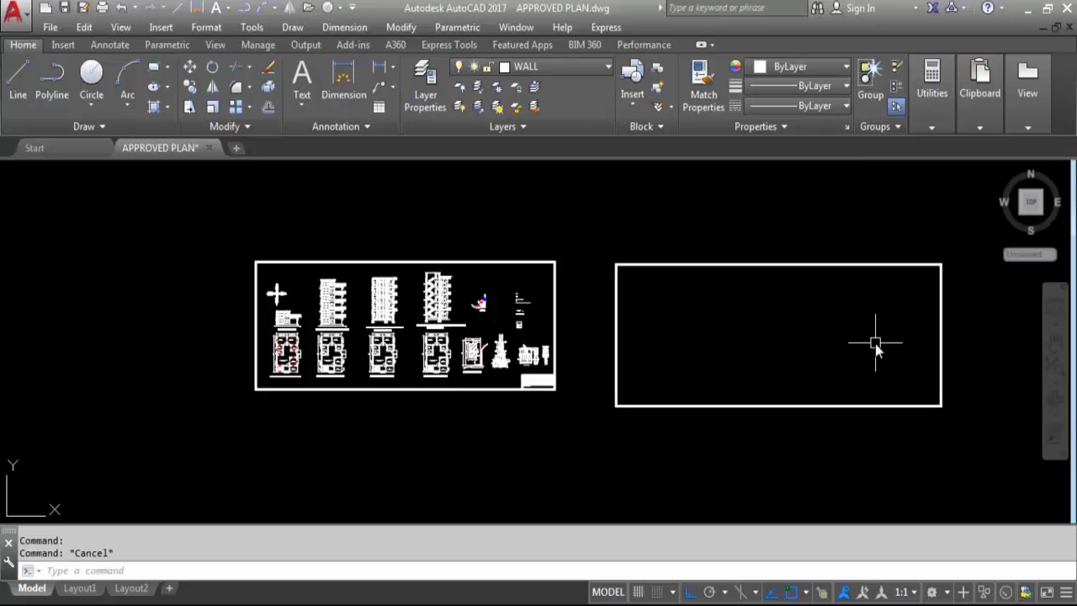
click(786, 336)
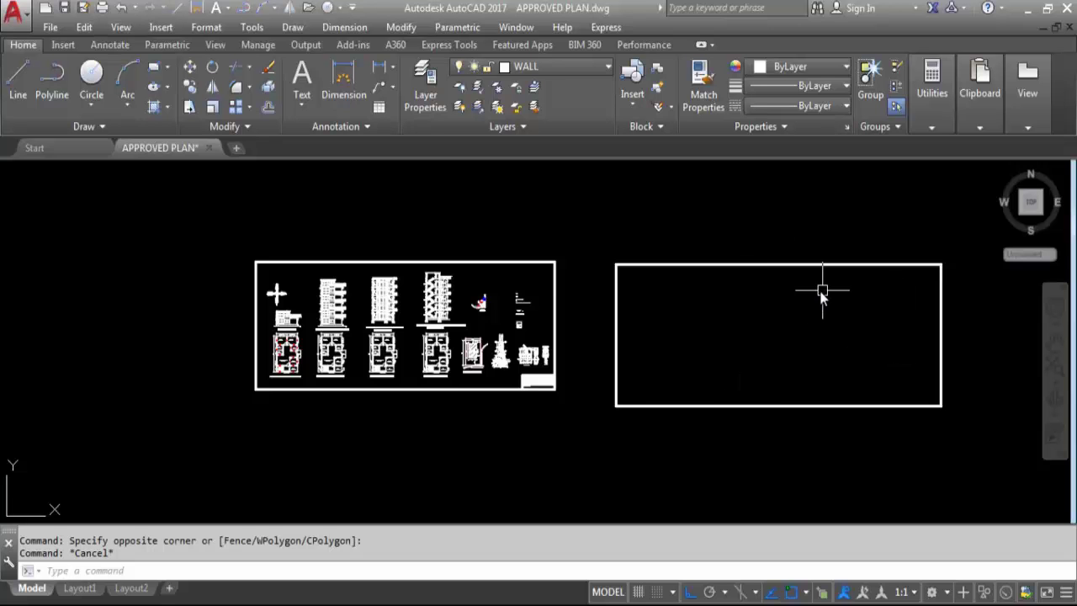
scroll(268, 312, up, 10)
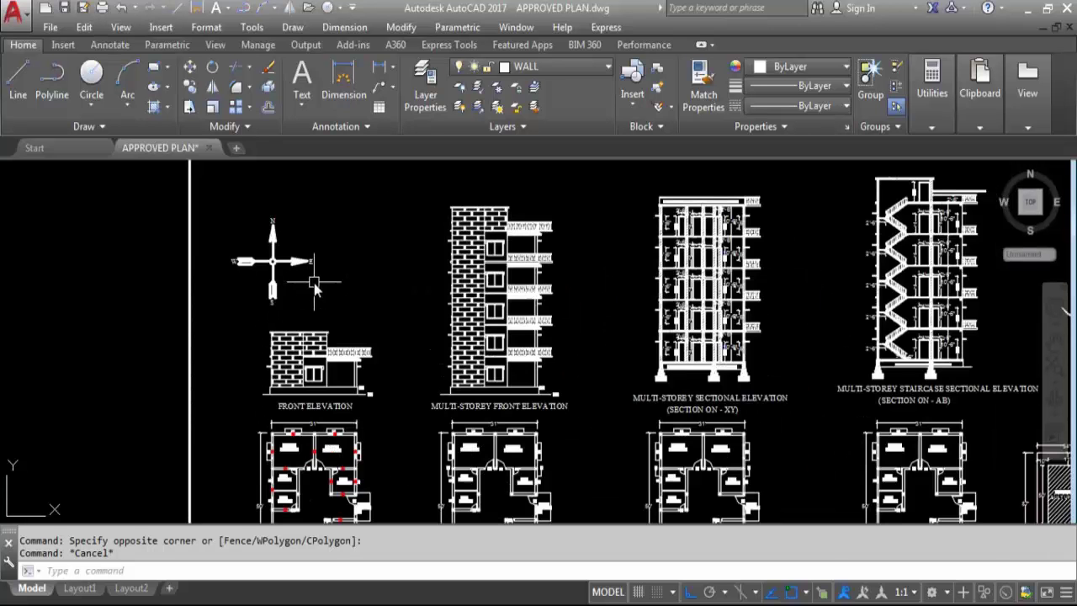
scroll(291, 267, down, 5)
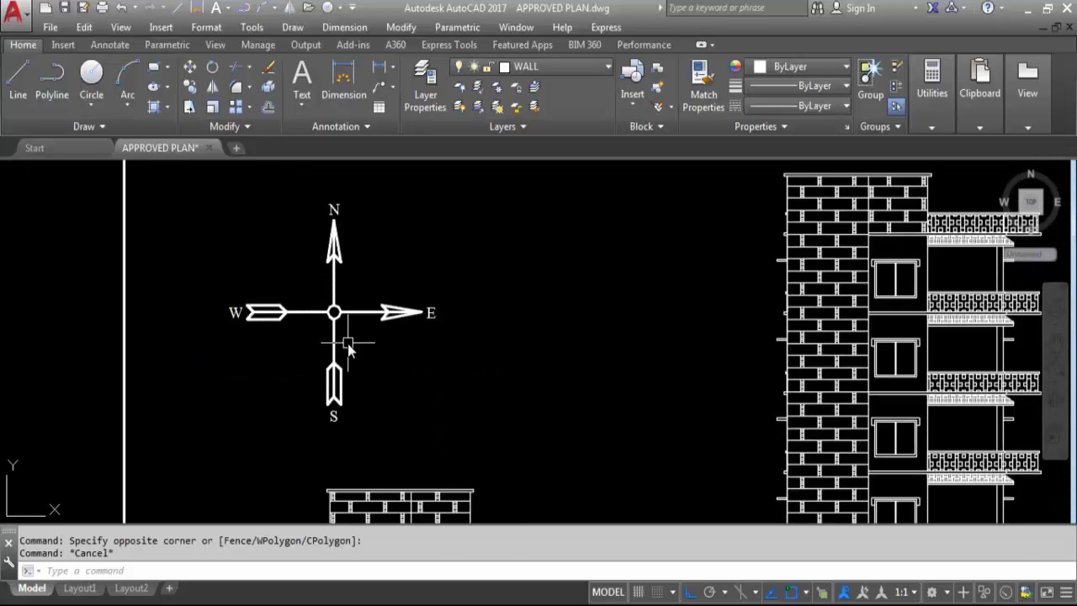
scroll(283, 241, down, 3)
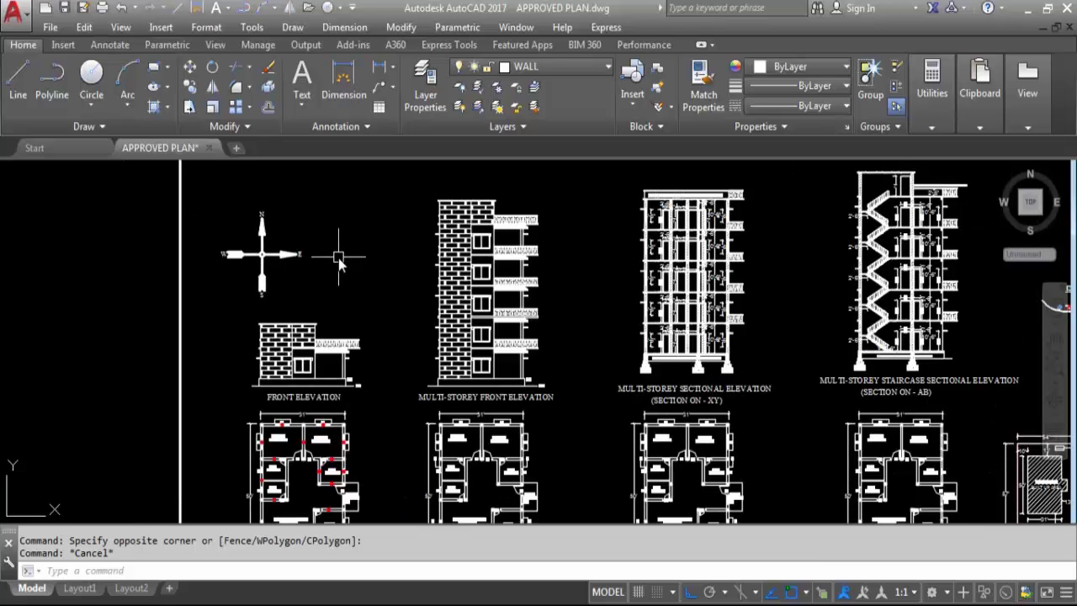
scroll(338, 256, down, 2)
scroll(282, 454, up, 4)
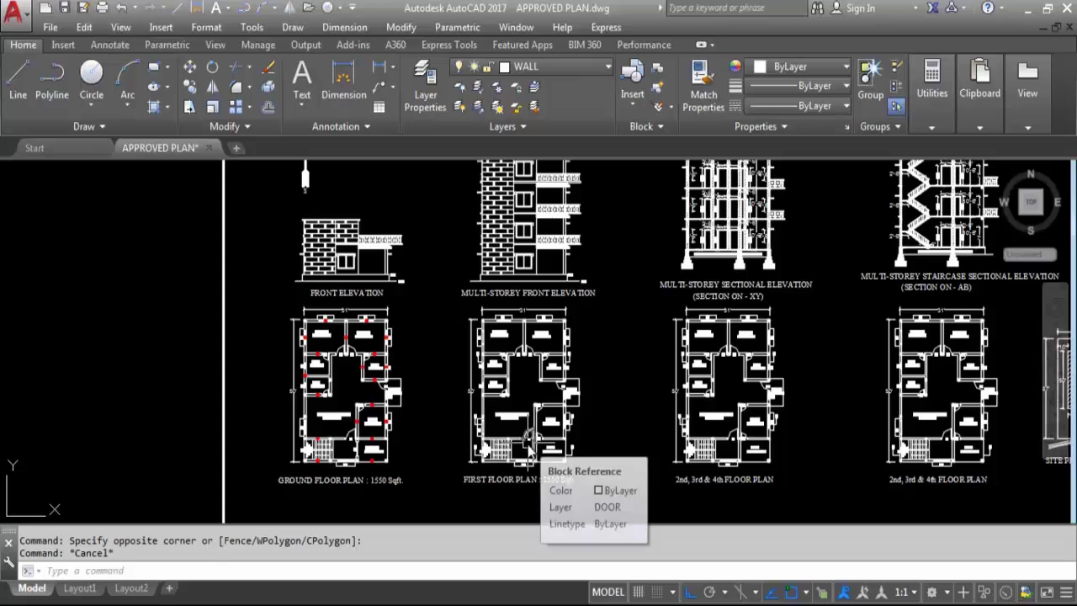
mouse_move(756, 479)
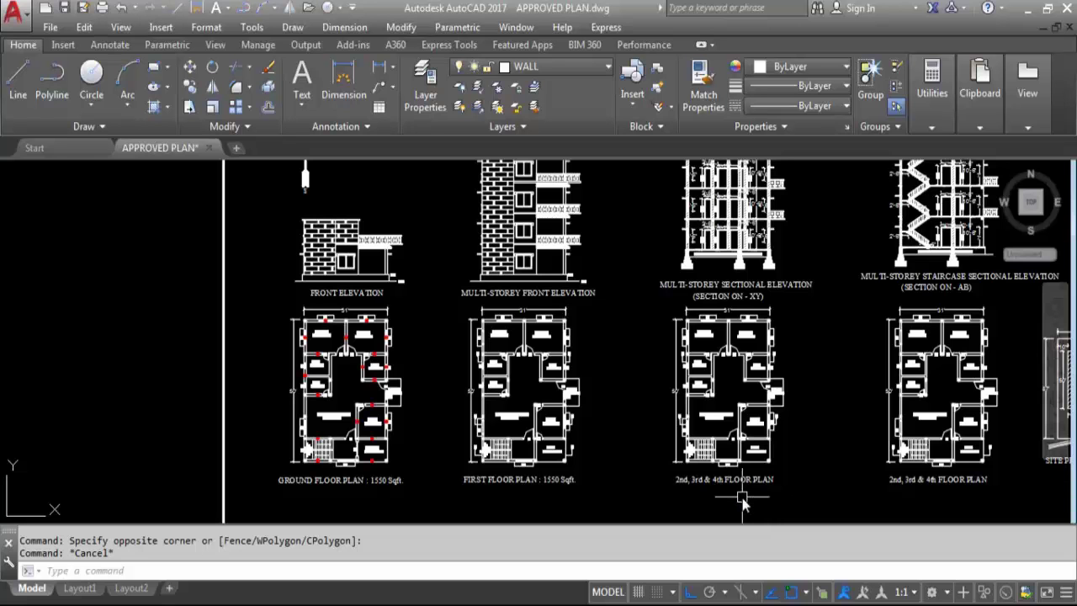
scroll(399, 382, down, 3)
scroll(400, 383, up, 1)
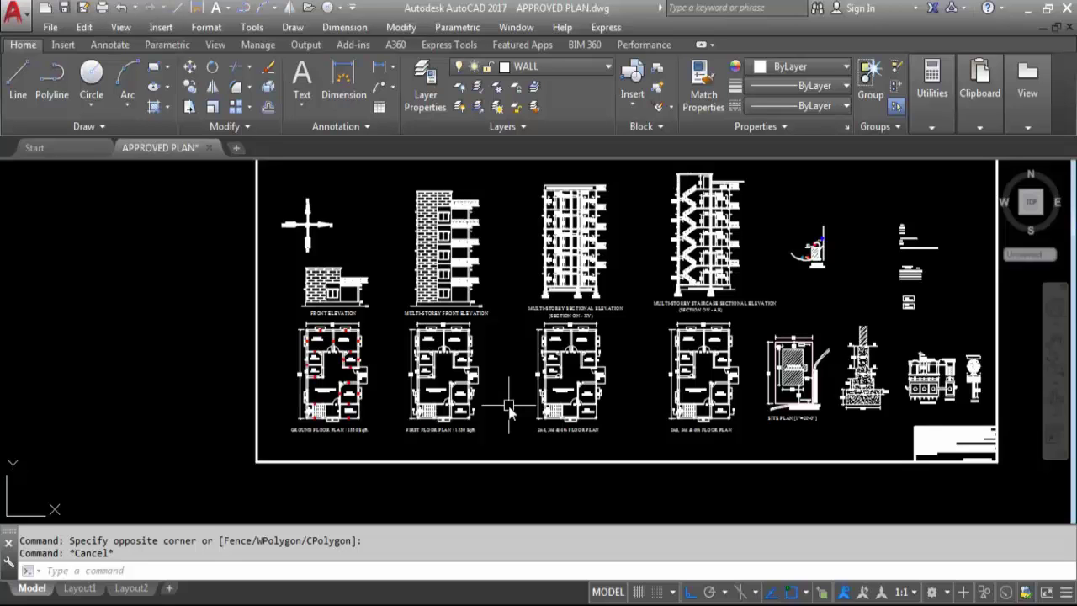
scroll(392, 360, down, 3)
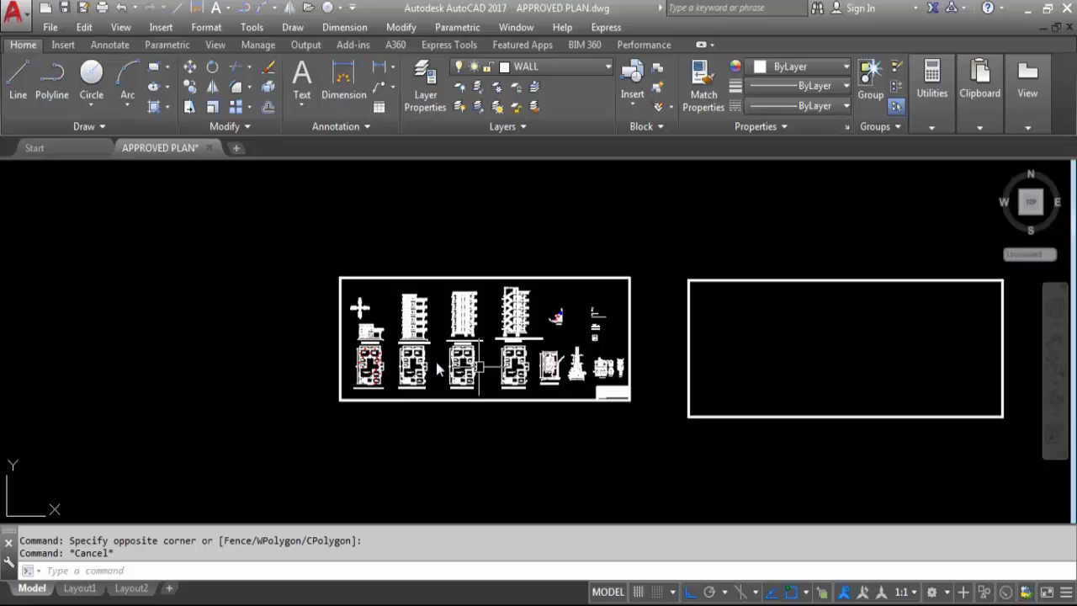
scroll(374, 335, up, 4)
scroll(472, 433, up, 2)
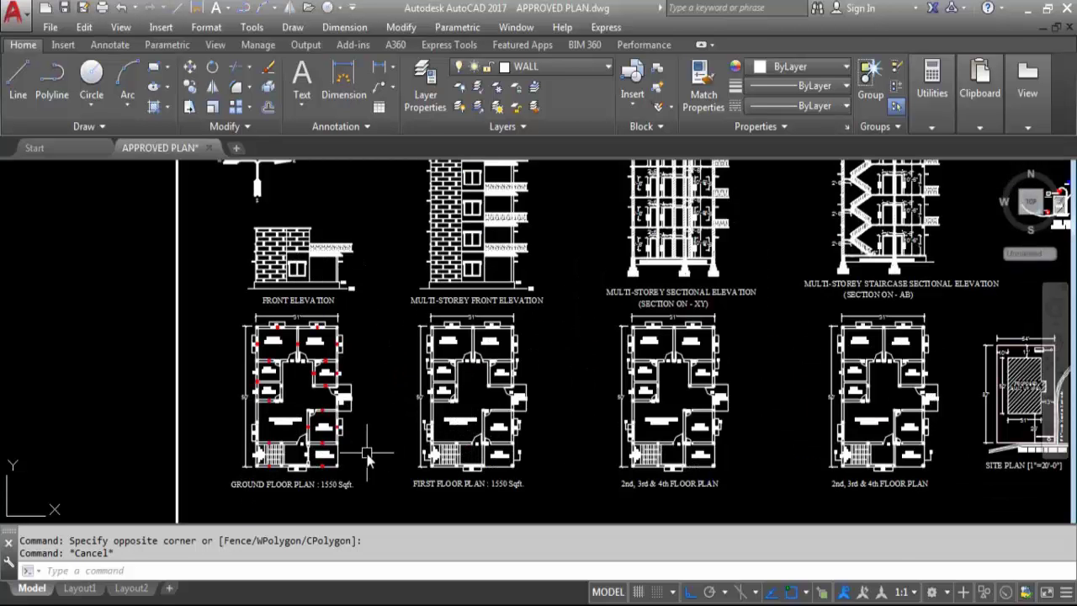
scroll(486, 481, down, 2)
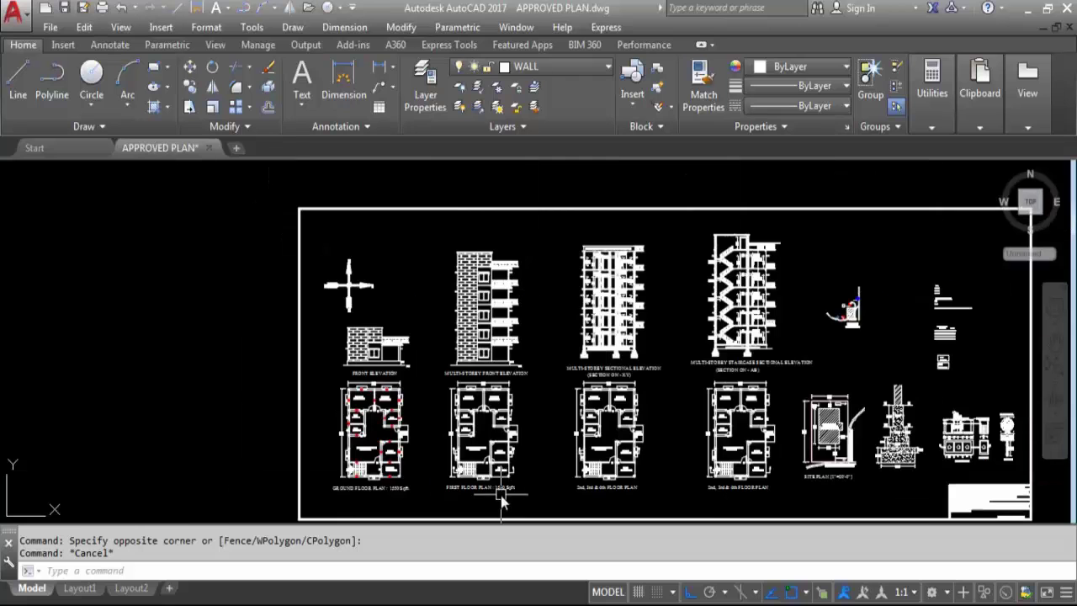
- Window-select the north symbol, both front elevations and the ground and first floor plans
click(548, 499)
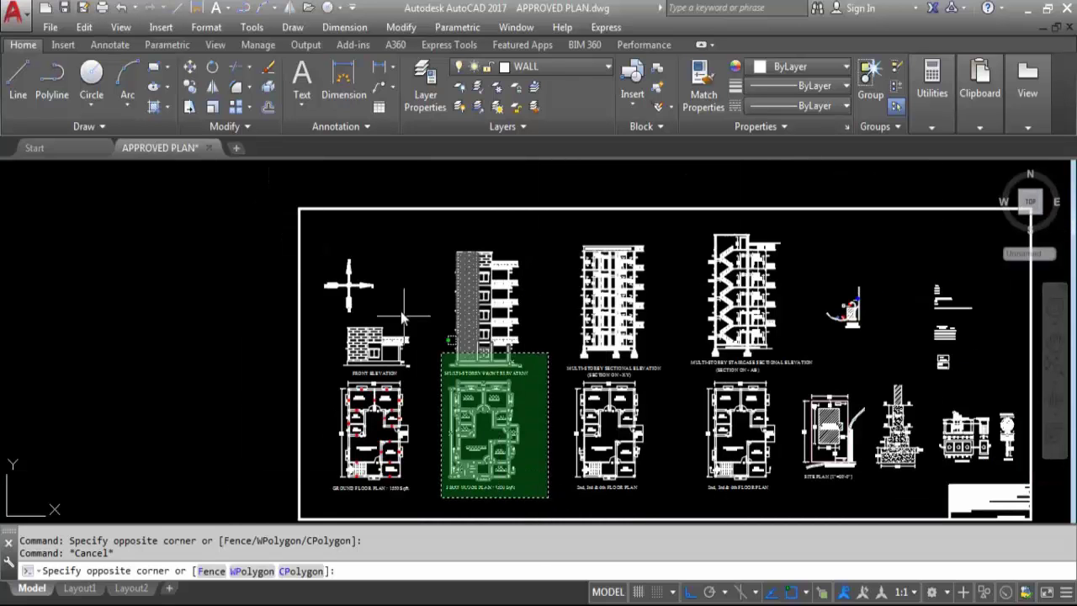
click(321, 229)
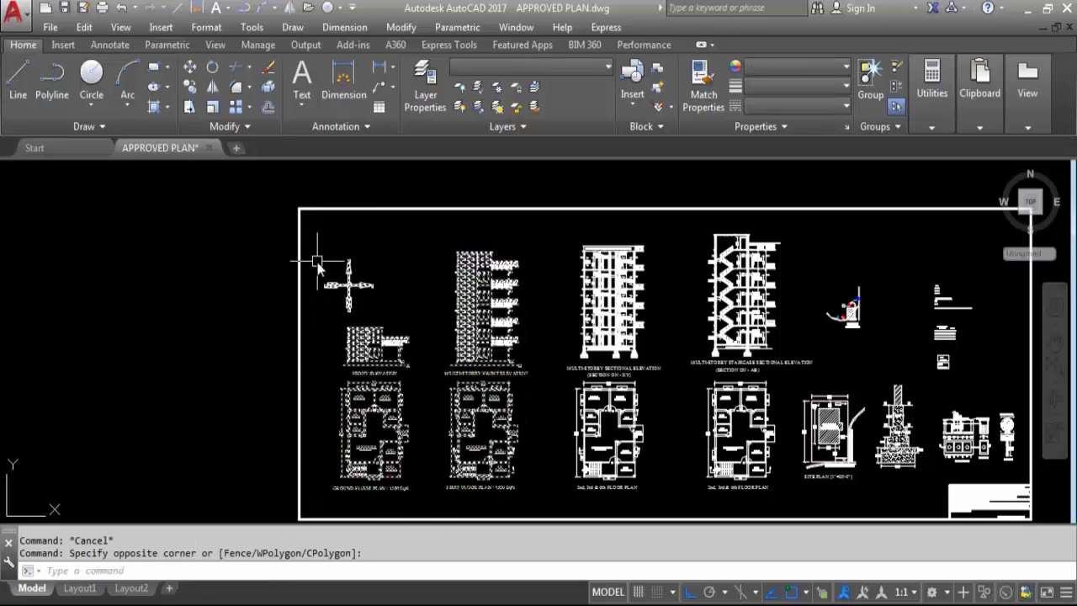
click(309, 242)
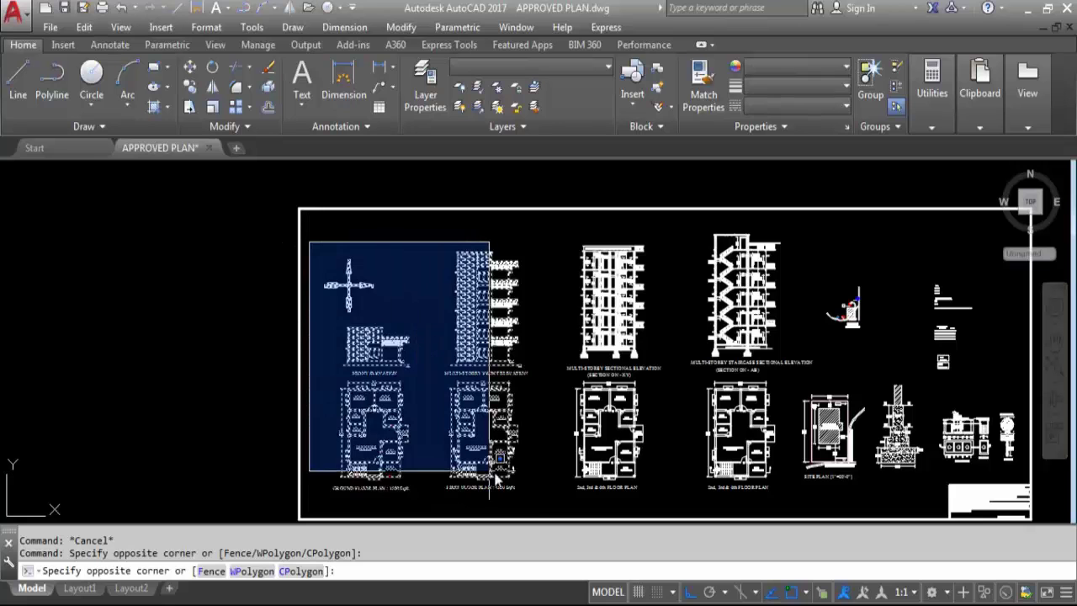
click(534, 512)
- Copy the selected drawings into the second sheet frame with Ortho turned off
text(c)
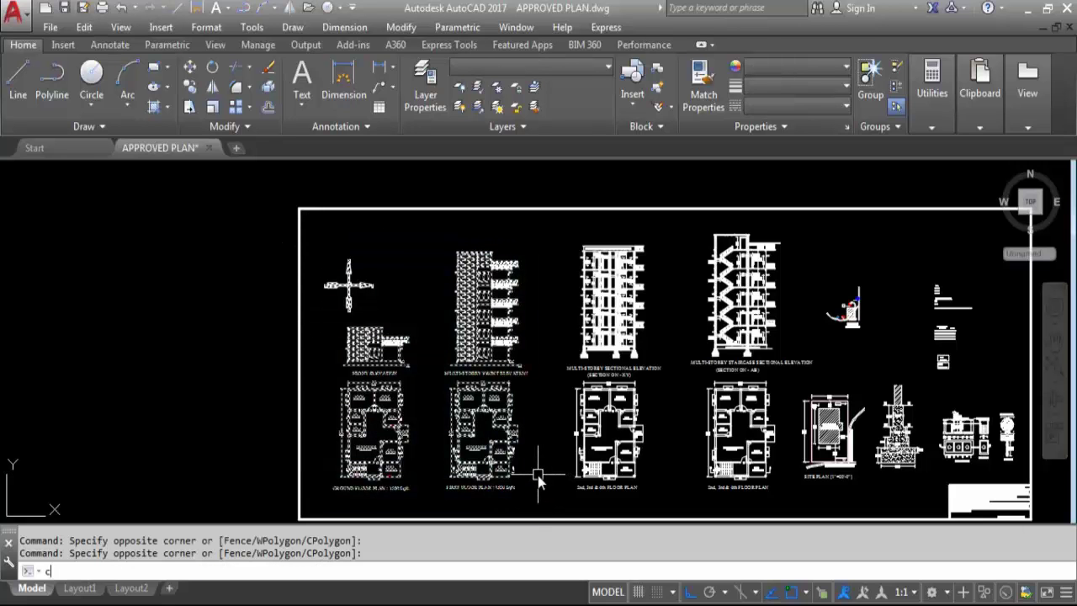
text(o)
key(Return)
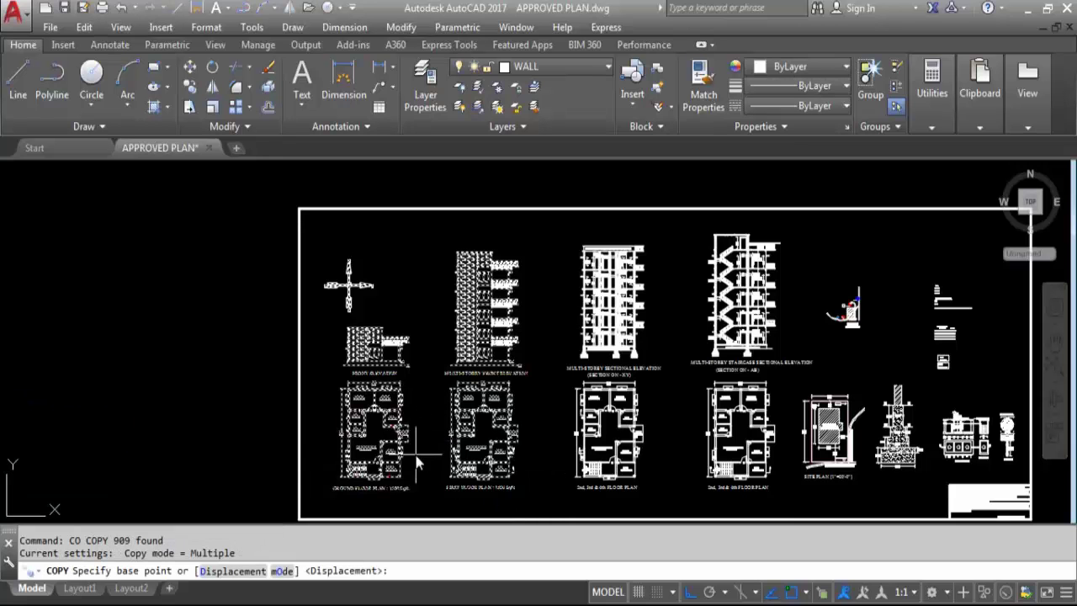
click(349, 362)
scroll(379, 345, down, 5)
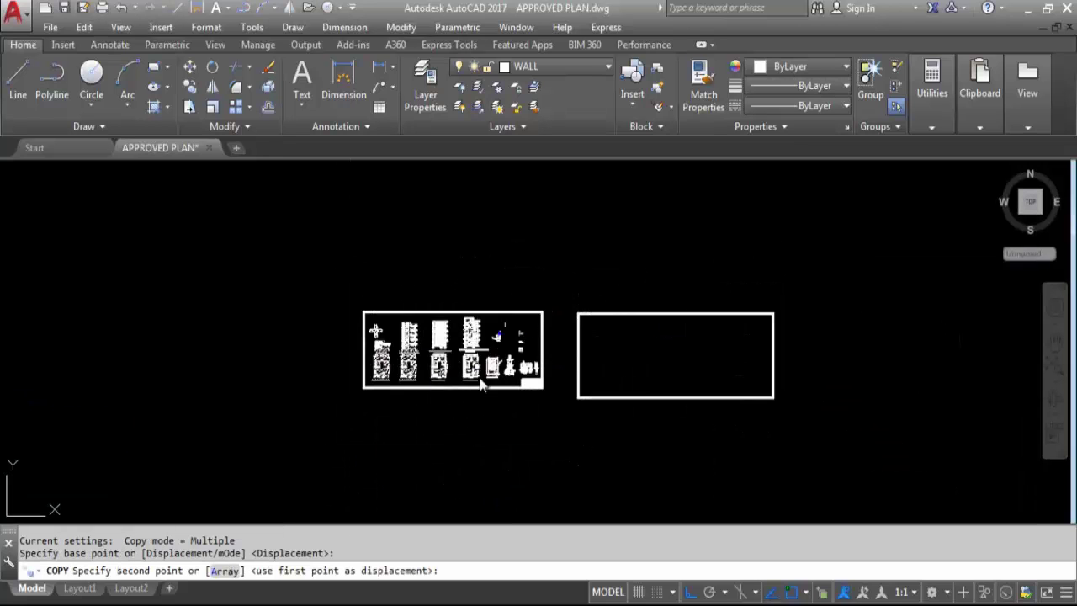
scroll(593, 361, up, 2)
scroll(593, 362, up, 2)
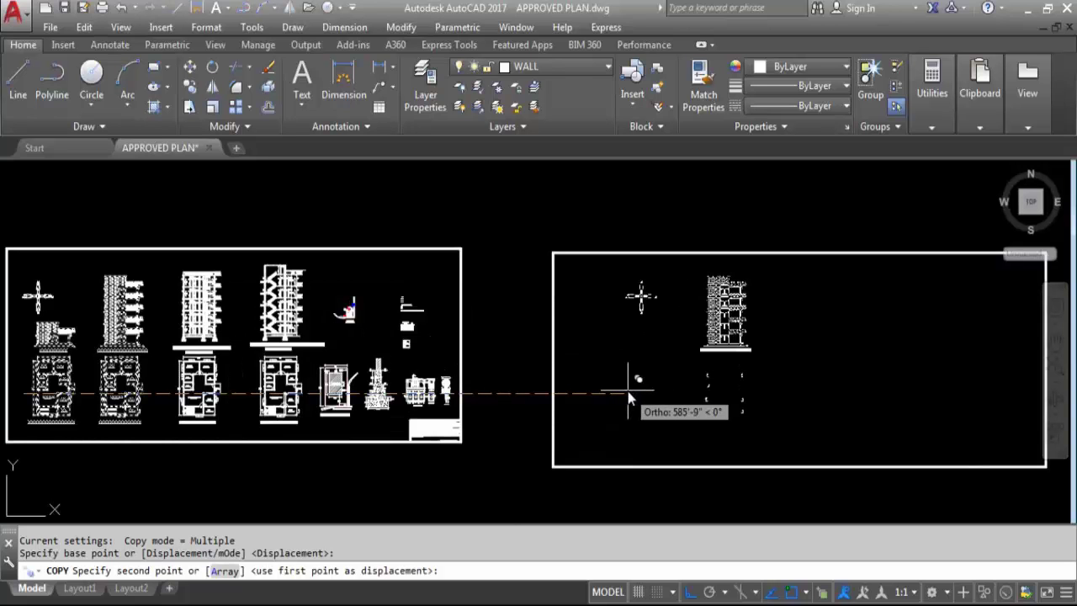
key(F8)
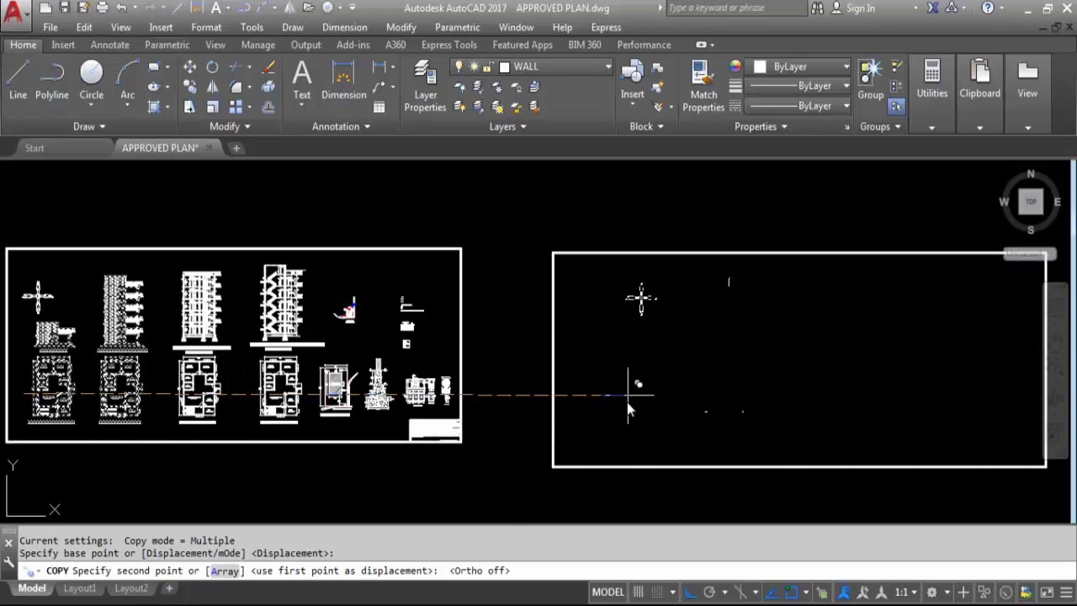
click(572, 420)
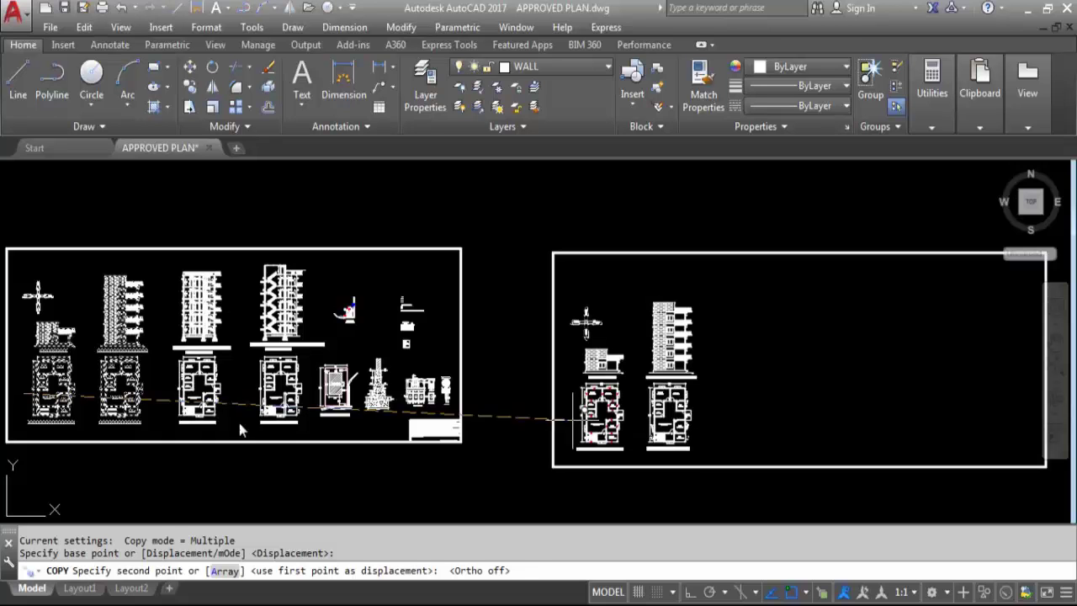
key(Escape)
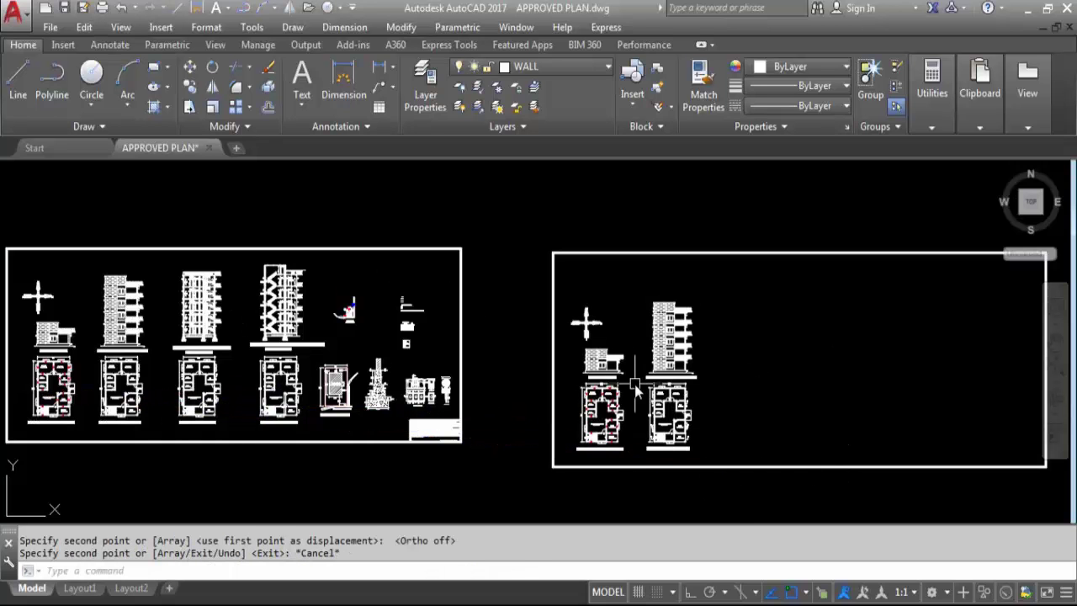
scroll(600, 336, up, 5)
scroll(587, 284, down, 4)
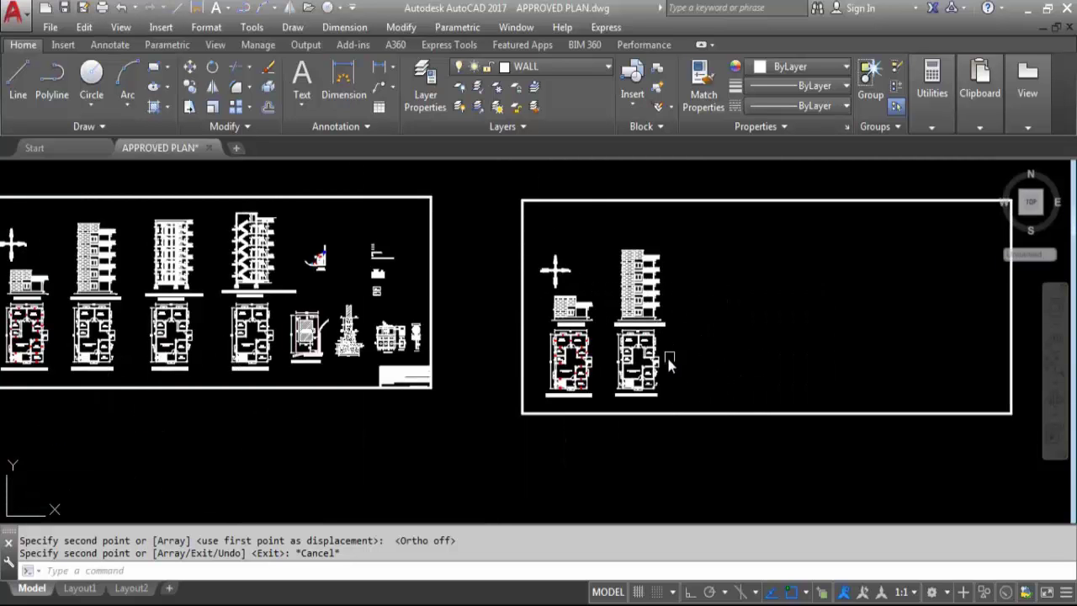
scroll(668, 362, up, 4)
scroll(692, 380, up, 2)
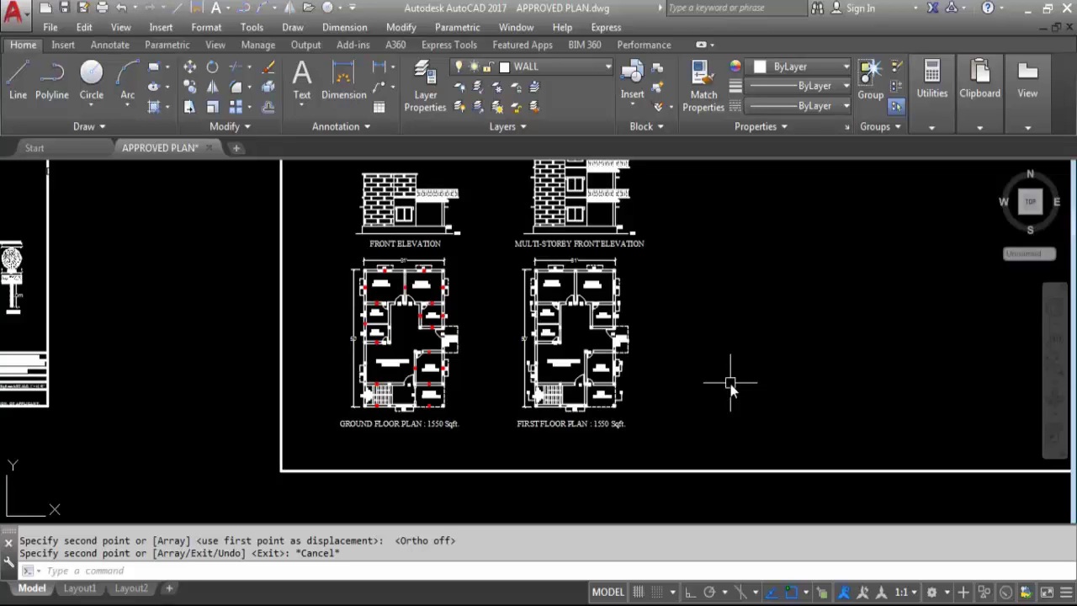
scroll(728, 365, down, 7)
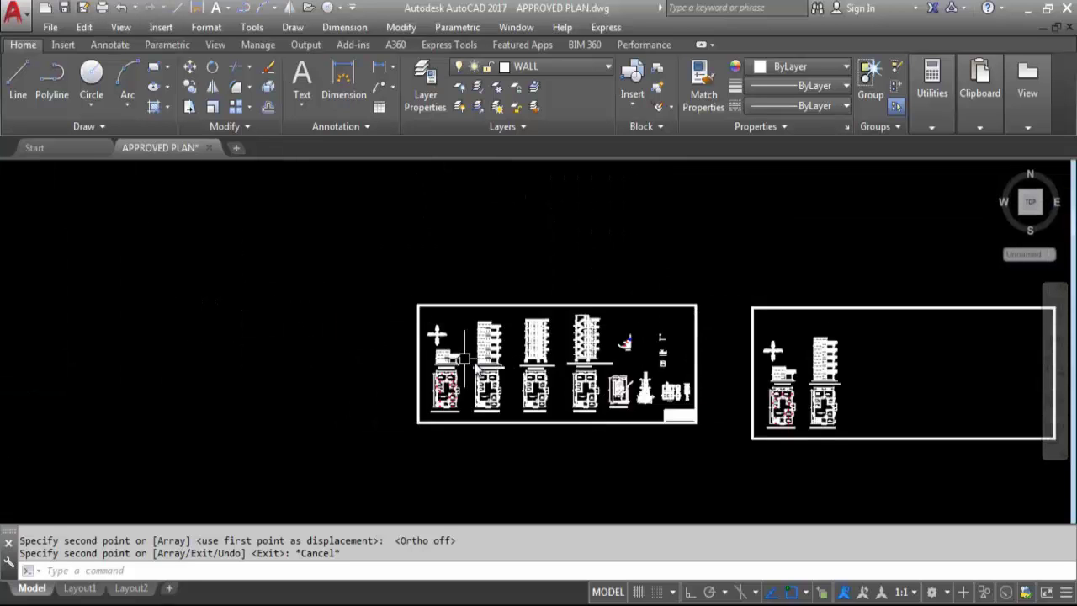
scroll(469, 357, up, 2)
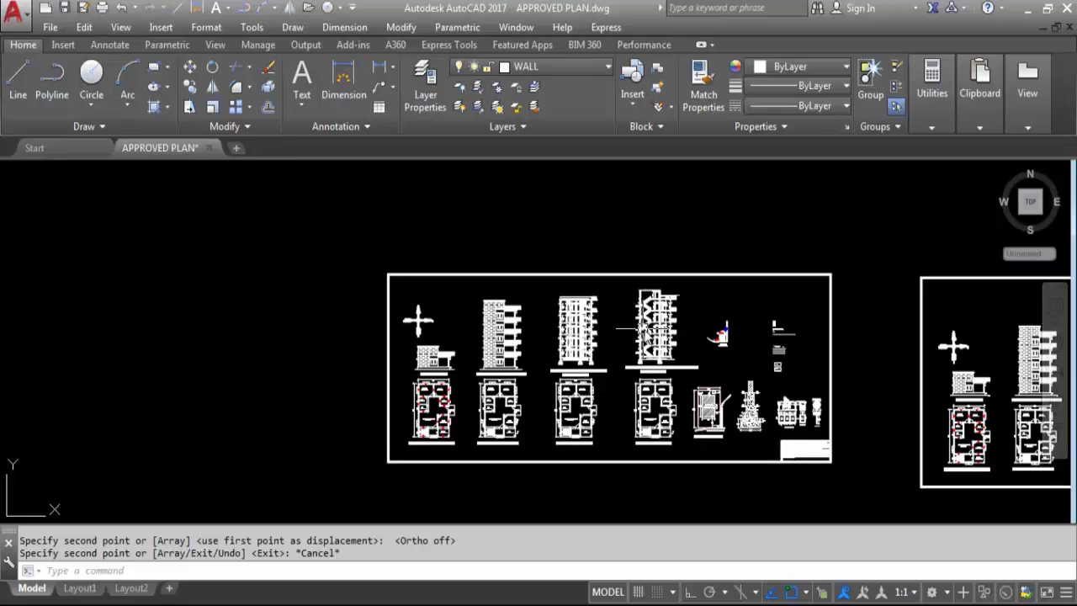
scroll(645, 380, up, 2)
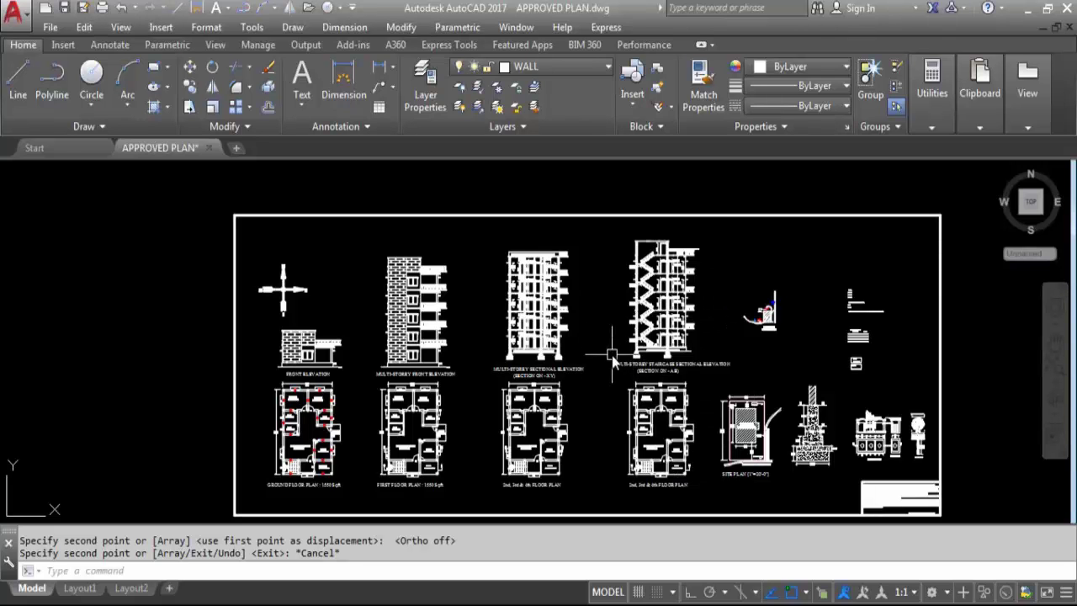
scroll(542, 383, up, 6)
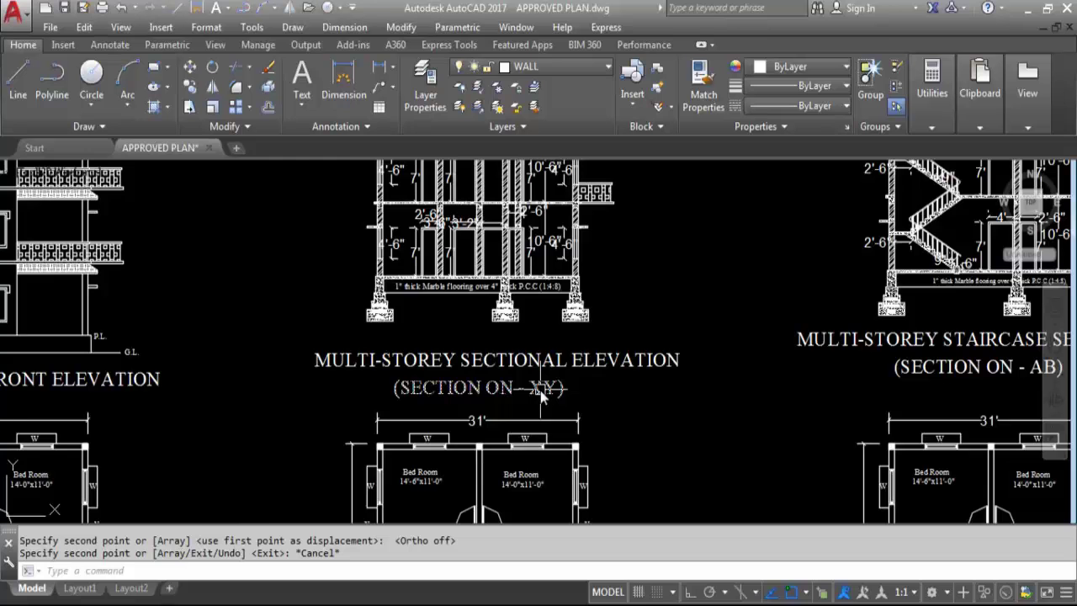
scroll(547, 391, down, 6)
scroll(720, 371, up, 4)
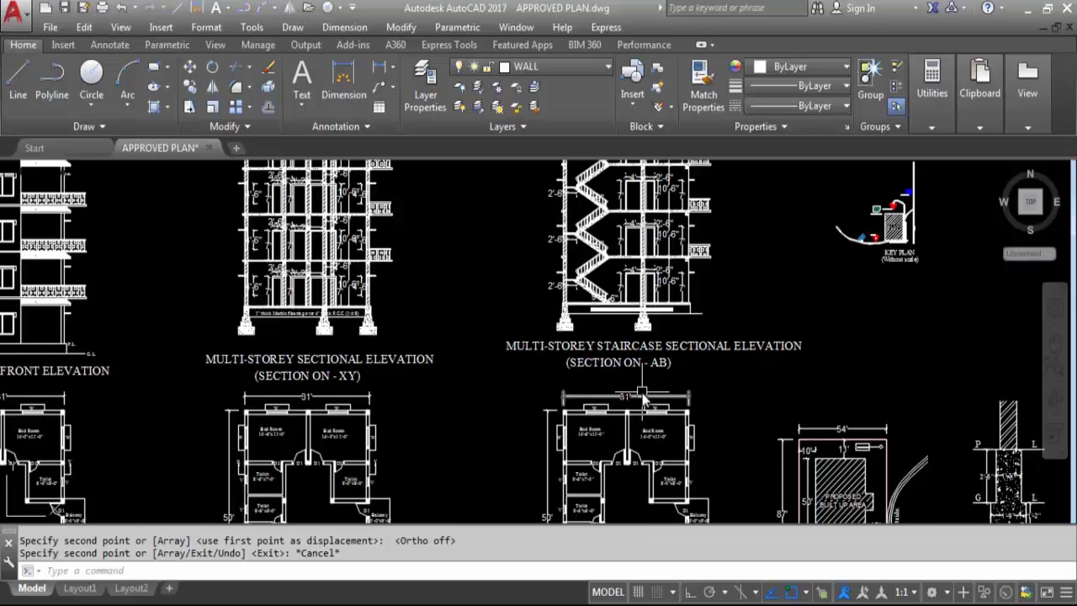
mouse_move(644, 398)
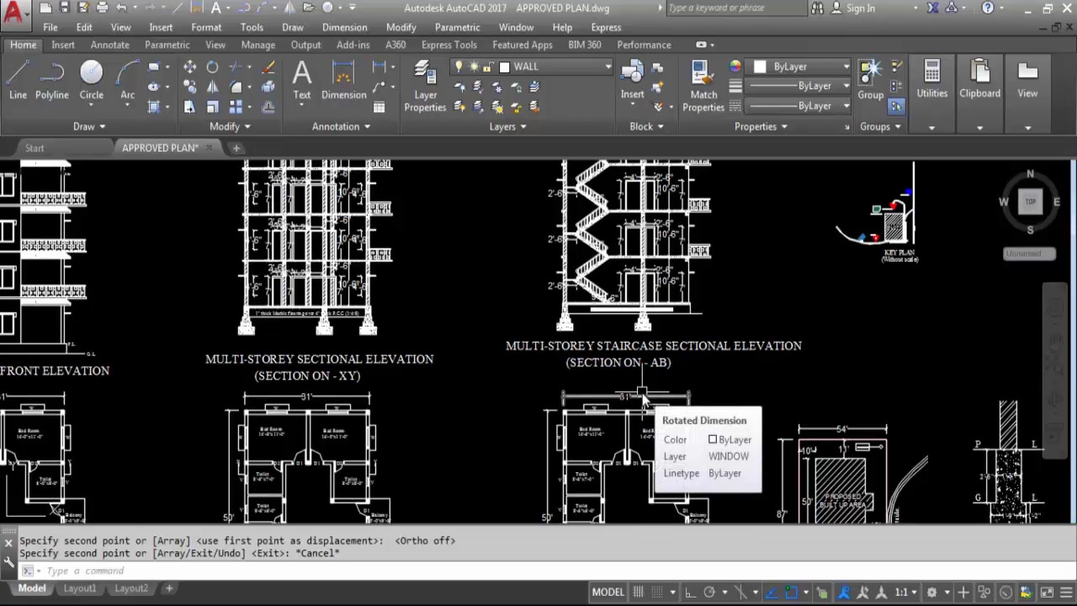
scroll(502, 319, down, 3)
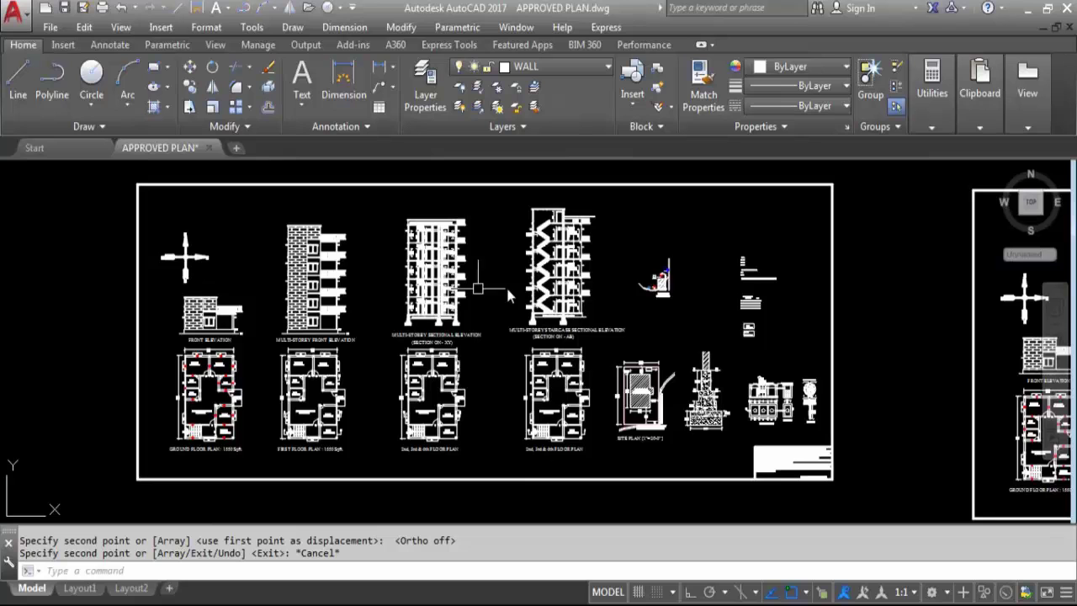
- Crossing-select both sectional elevations and their 2nd, 3rd & 4th floor plans
click(600, 461)
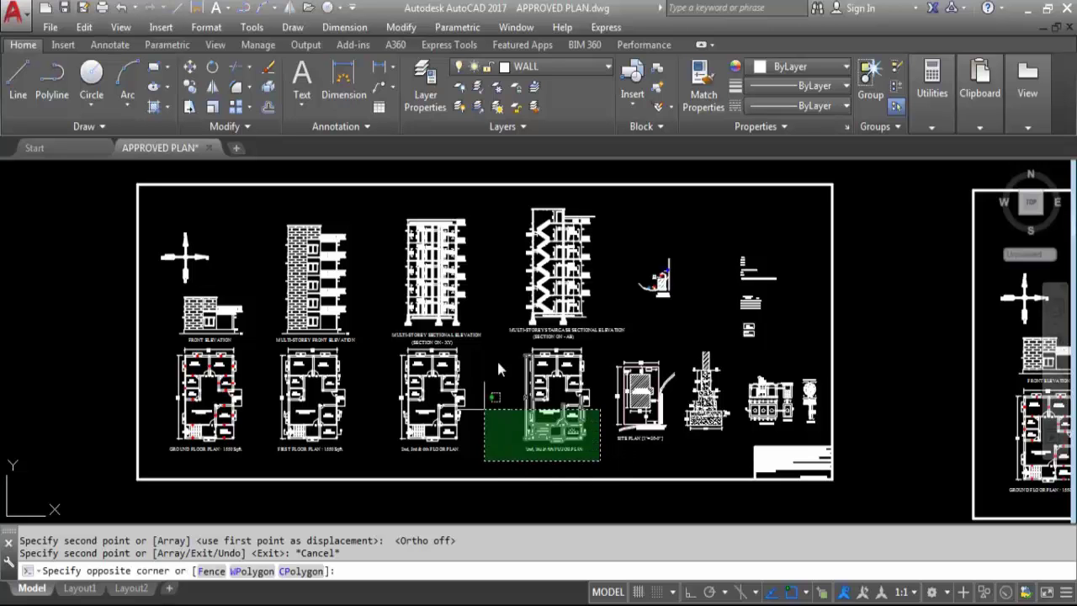
click(390, 200)
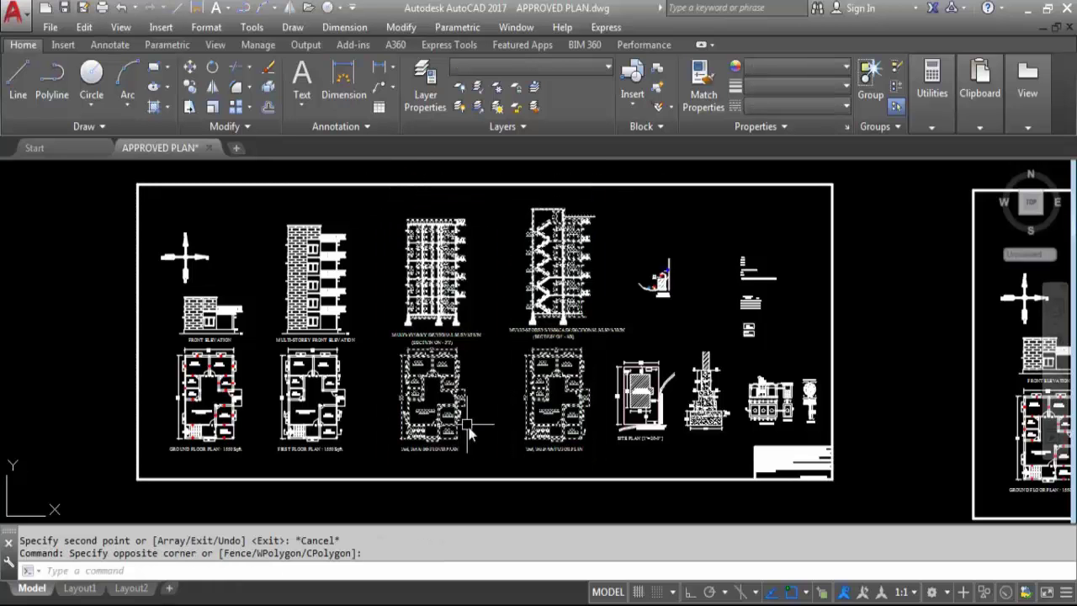
click(478, 450)
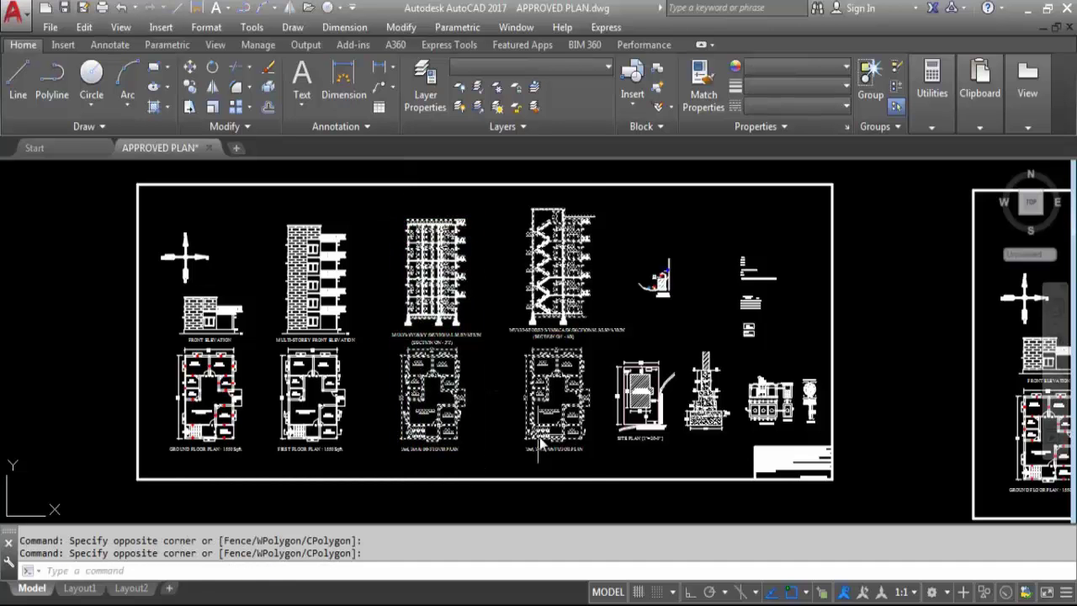
click(602, 460)
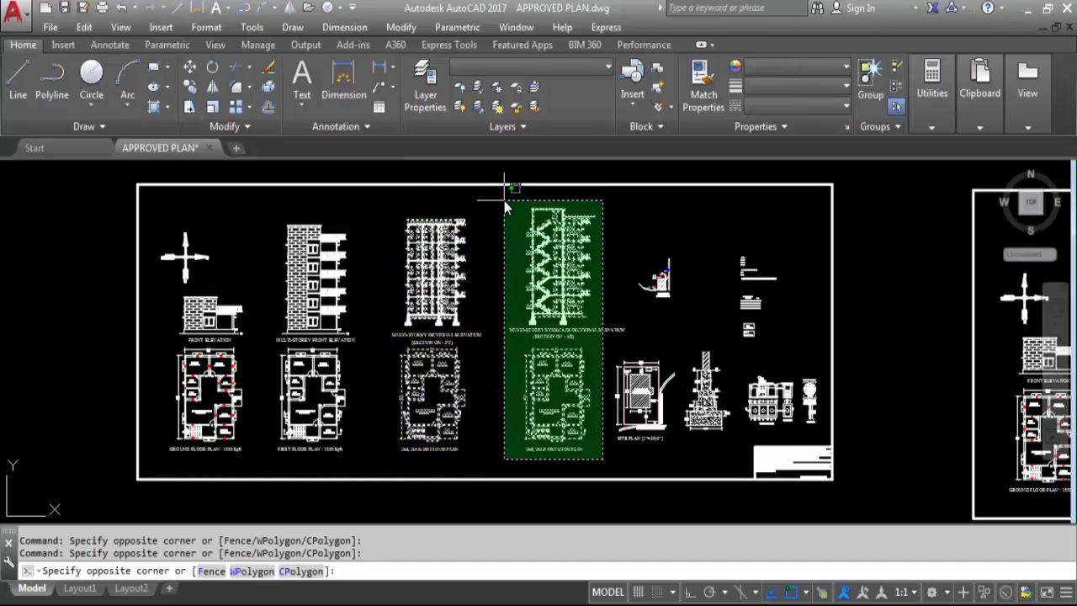
click(504, 200)
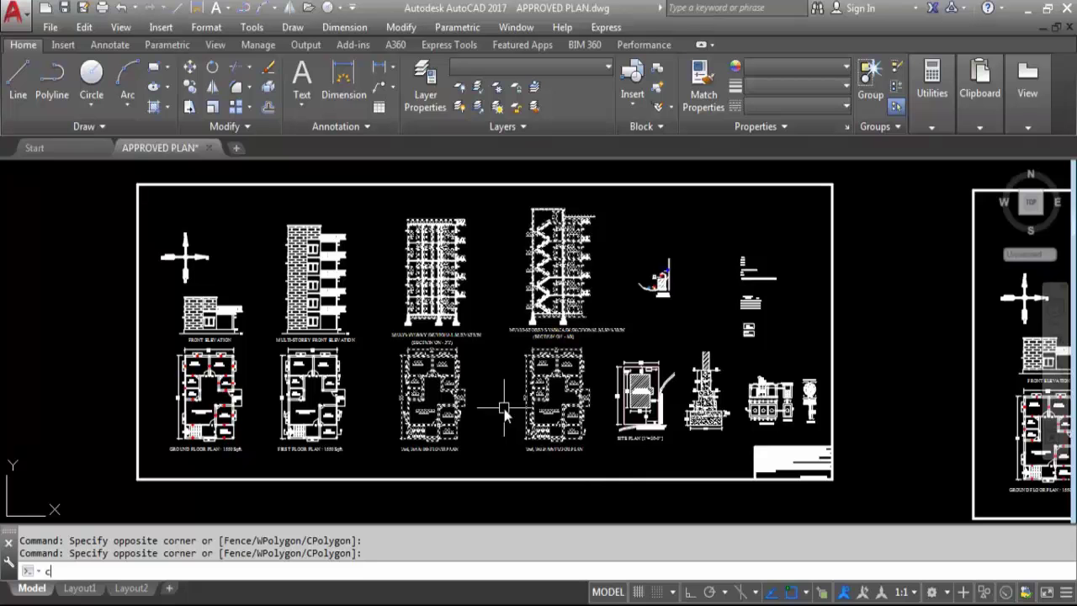
- Copy them from a floor plan corner into the second sheet beside the earlier drawings
key(Return)
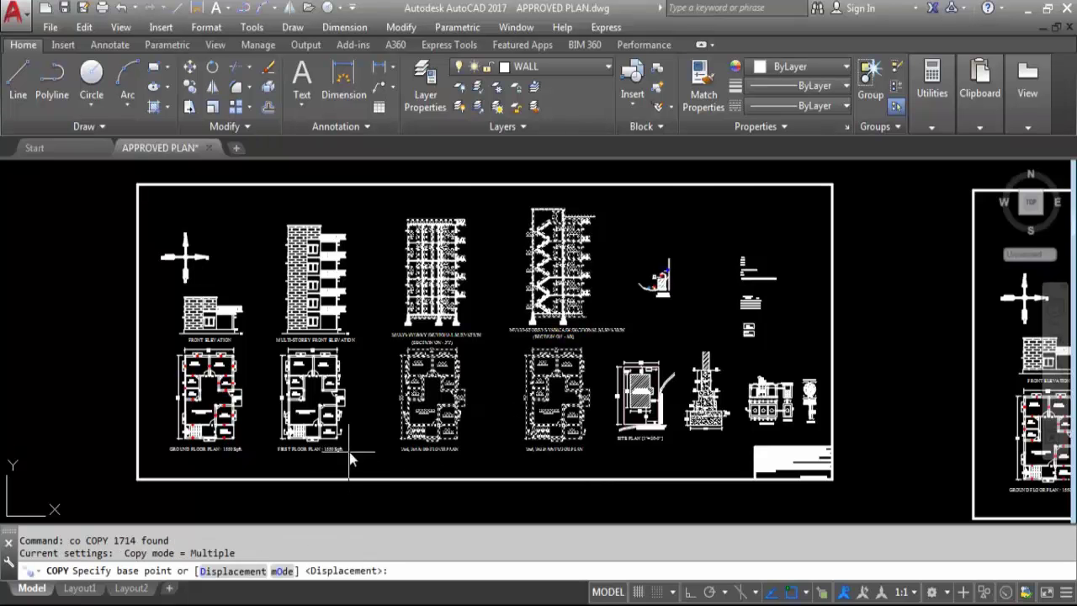
scroll(354, 437, up, 6)
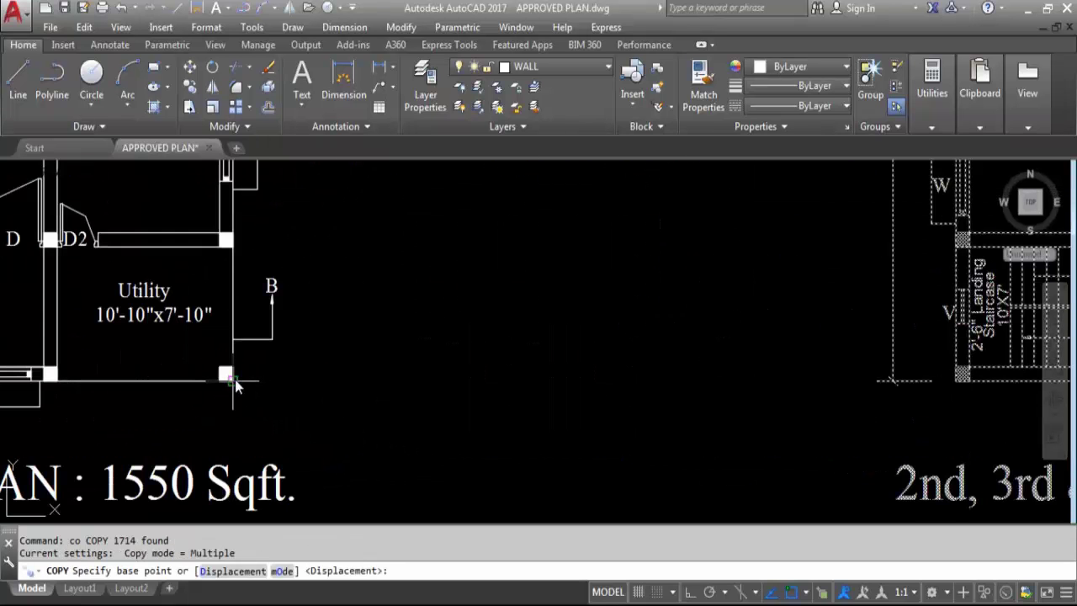
click(236, 385)
scroll(235, 362, down, 8)
scroll(425, 416, up, 10)
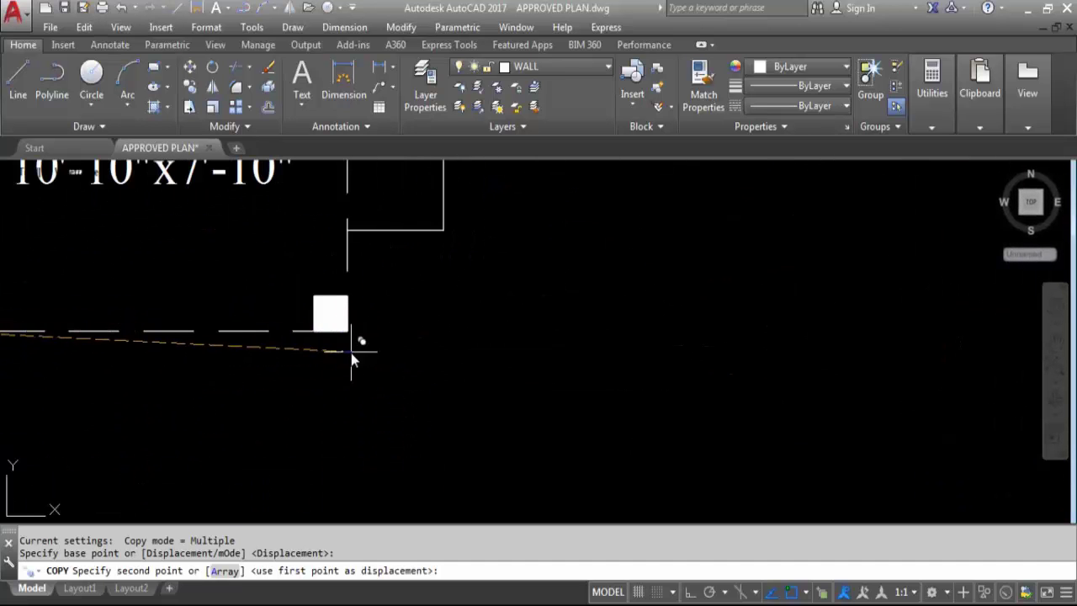
click(349, 327)
scroll(336, 362, down, 6)
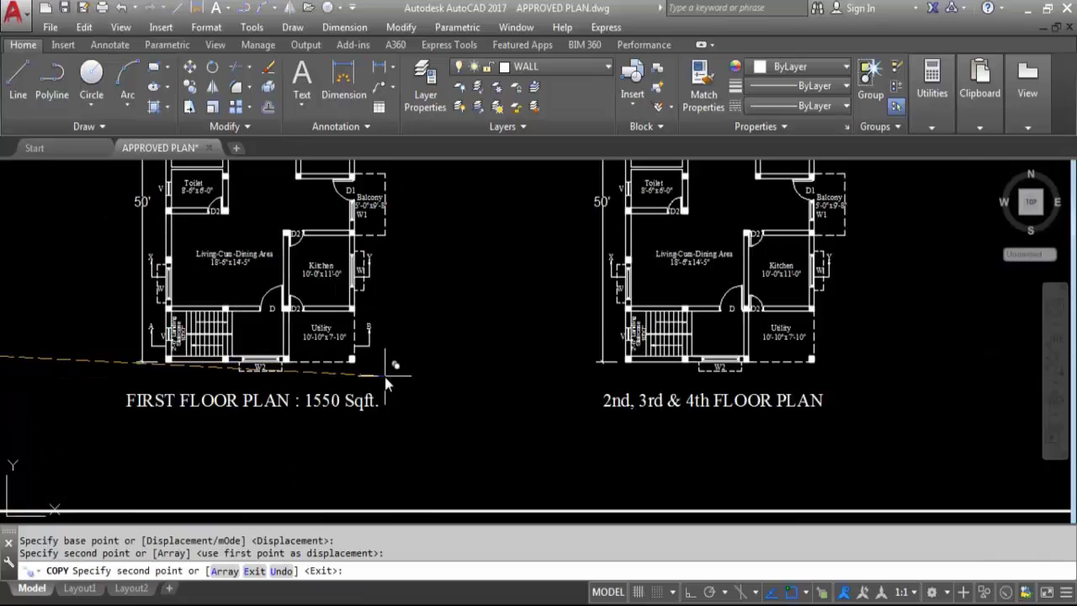
scroll(385, 383, down, 6)
key(Escape)
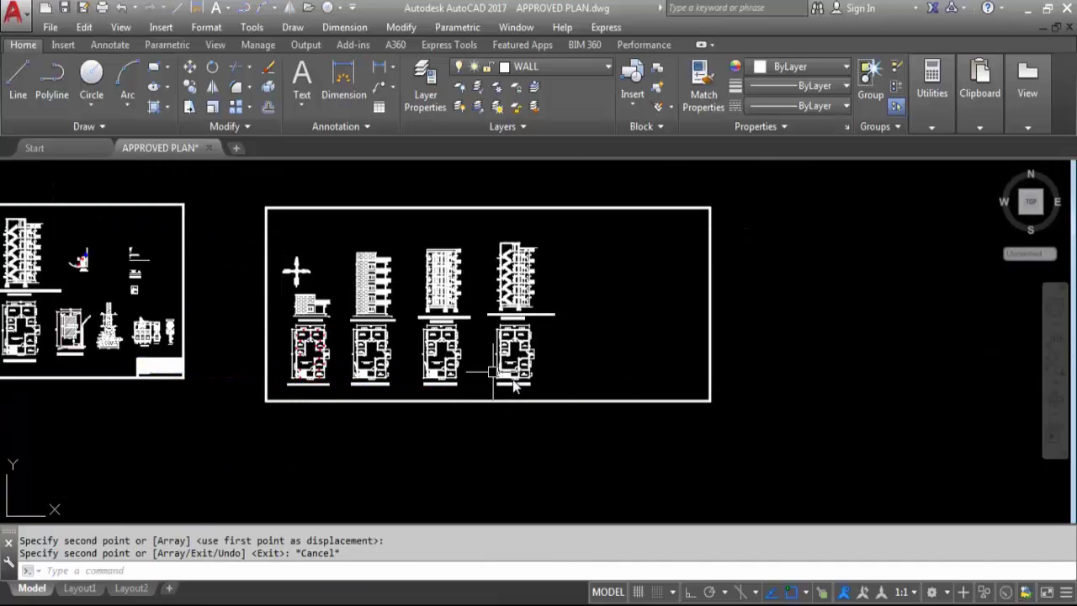
scroll(471, 374, up, 6)
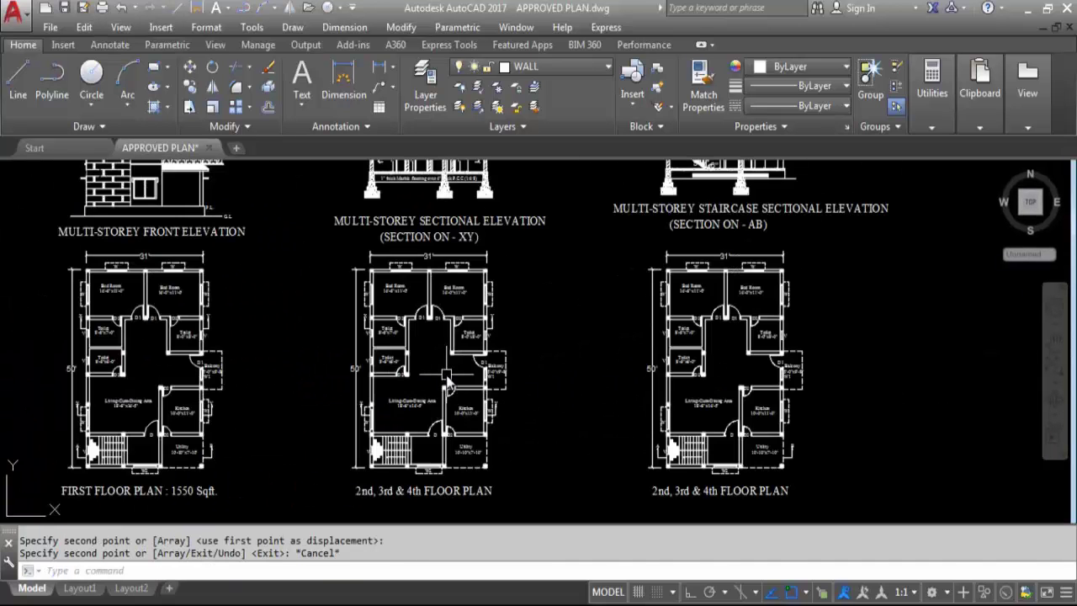
scroll(450, 380, down, 3)
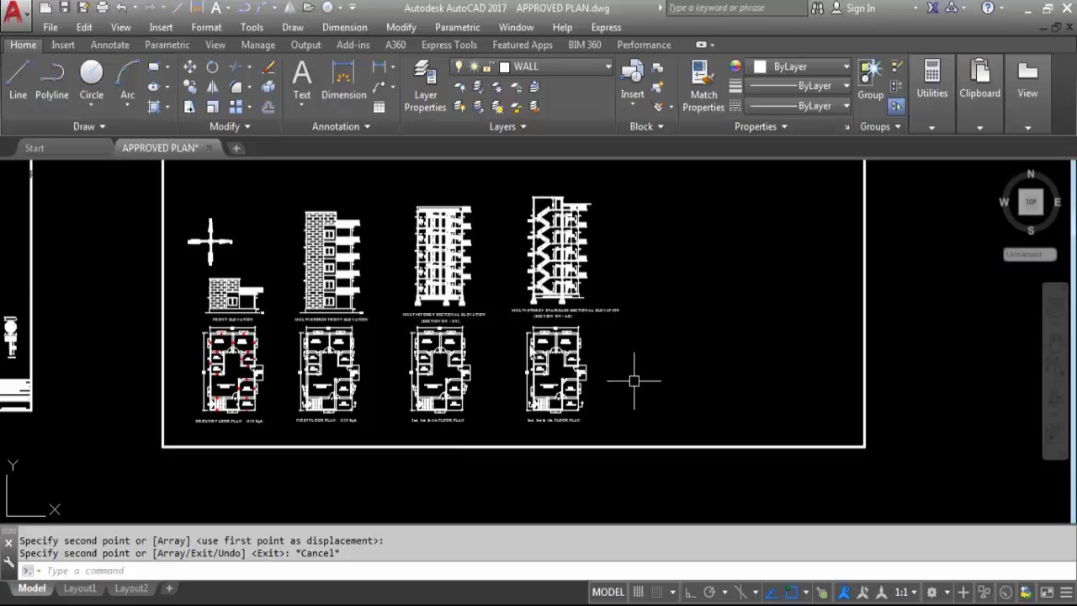
- Window-select the site plan on the first sheet
scroll(712, 335, down, 5)
scroll(543, 392, up, 7)
scroll(385, 429, up, 2)
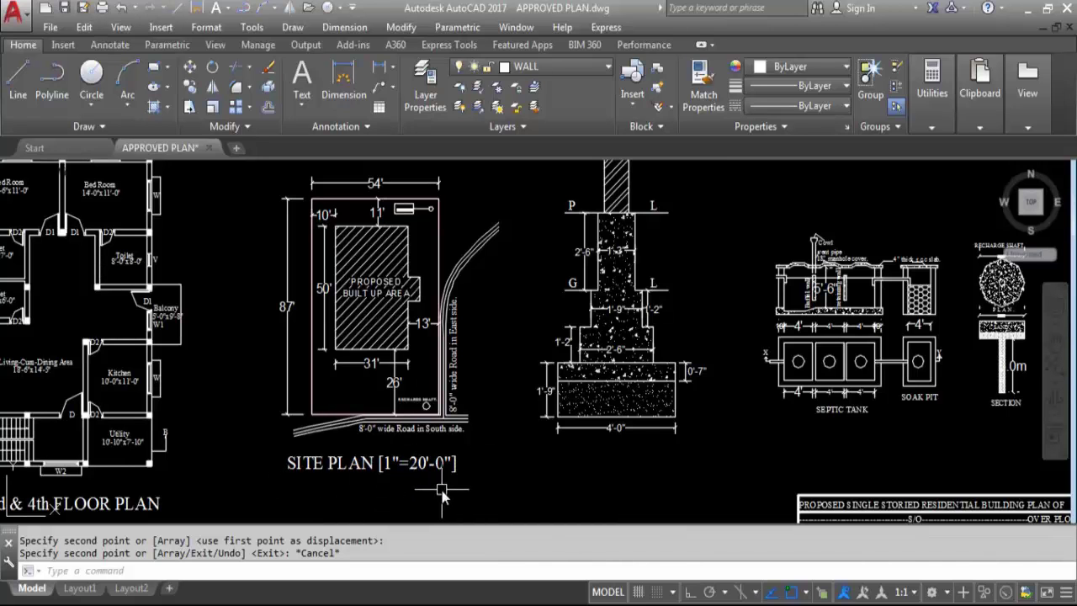
scroll(517, 465, down, 2)
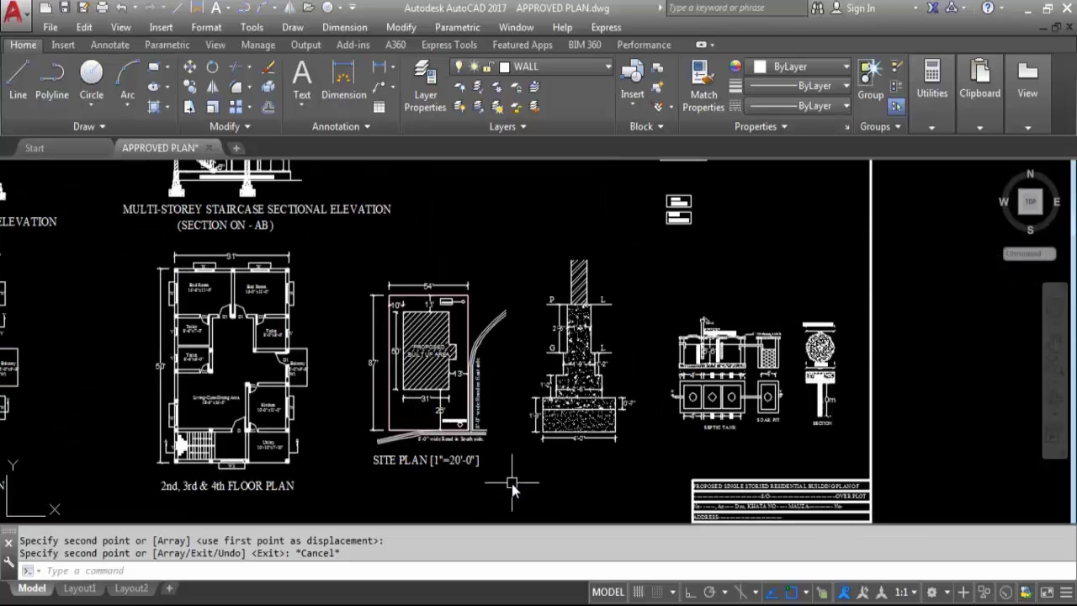
click(512, 488)
click(326, 239)
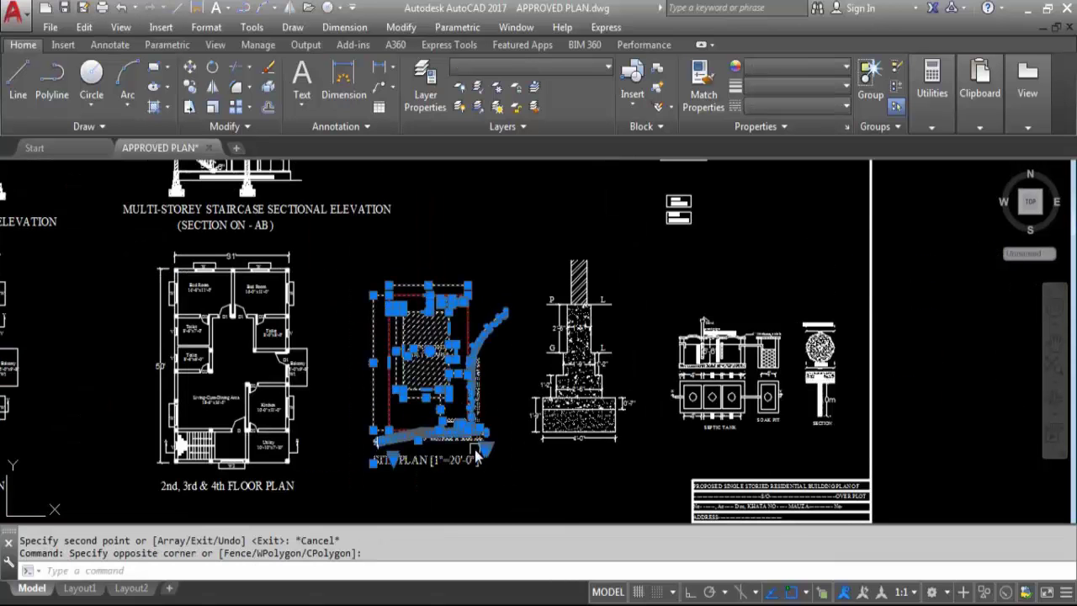
click(498, 486)
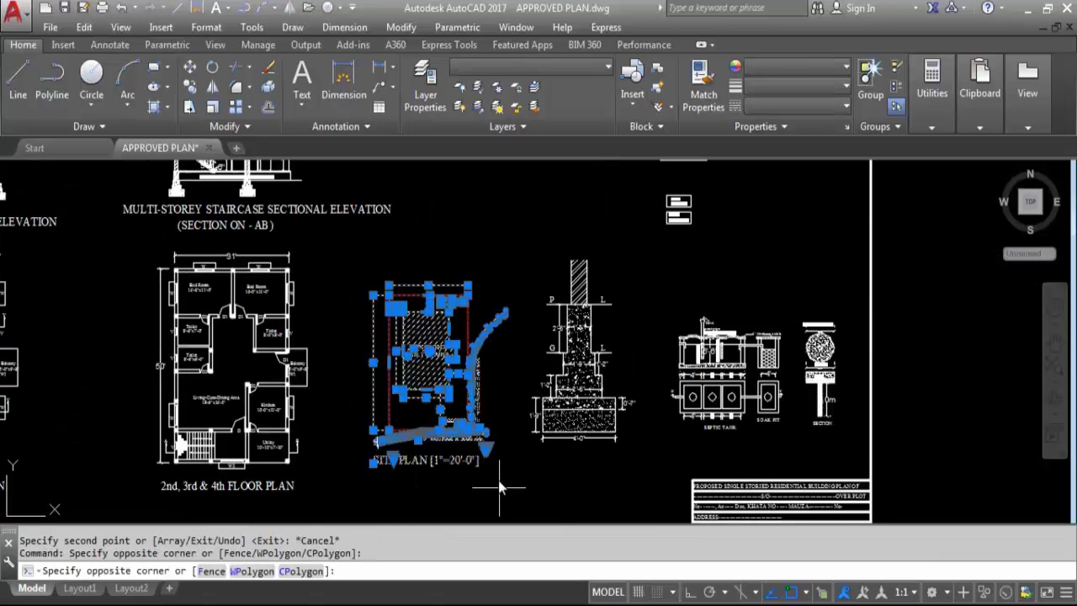
click(348, 265)
- Copy the site plan with CO into the second sheet, right of the floor plans
text(co)
key(Return)
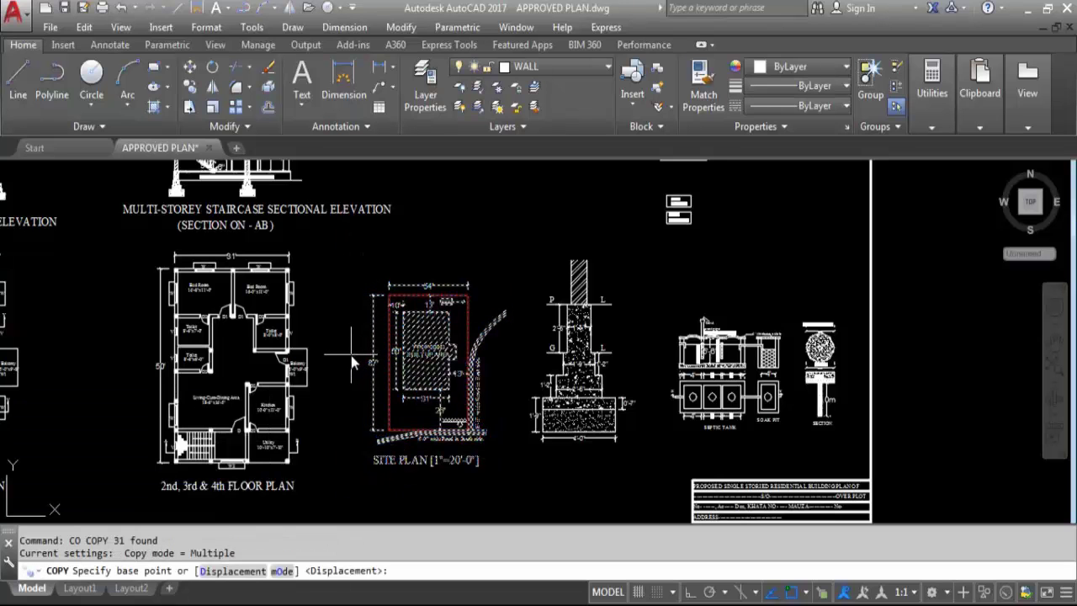
click(351, 355)
scroll(354, 353, down, 8)
scroll(432, 348, up, 8)
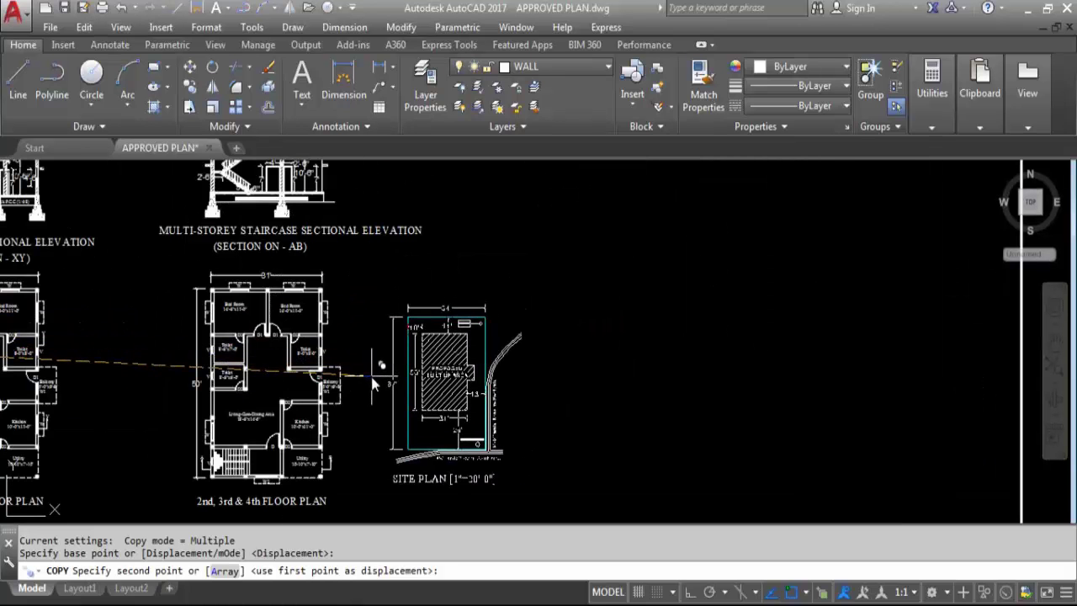
click(391, 378)
scroll(530, 313, down, 4)
key(Escape)
scroll(625, 332, down, 2)
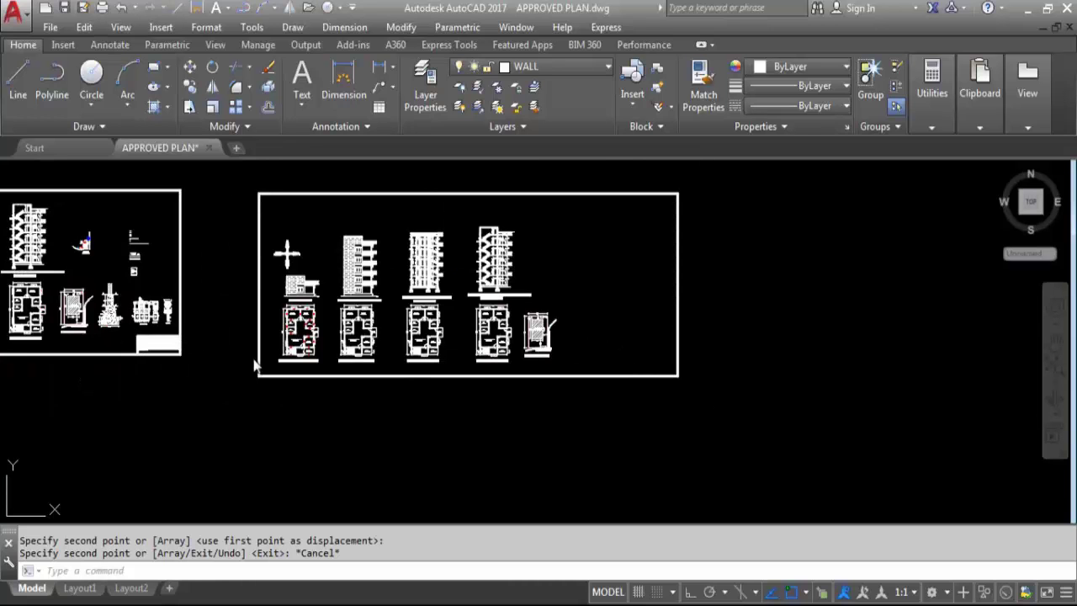
scroll(675, 412, down, 2)
scroll(329, 287, up, 7)
- Crossing-select all the KEY PLAN objects on the first sheet
scroll(328, 291, up, 5)
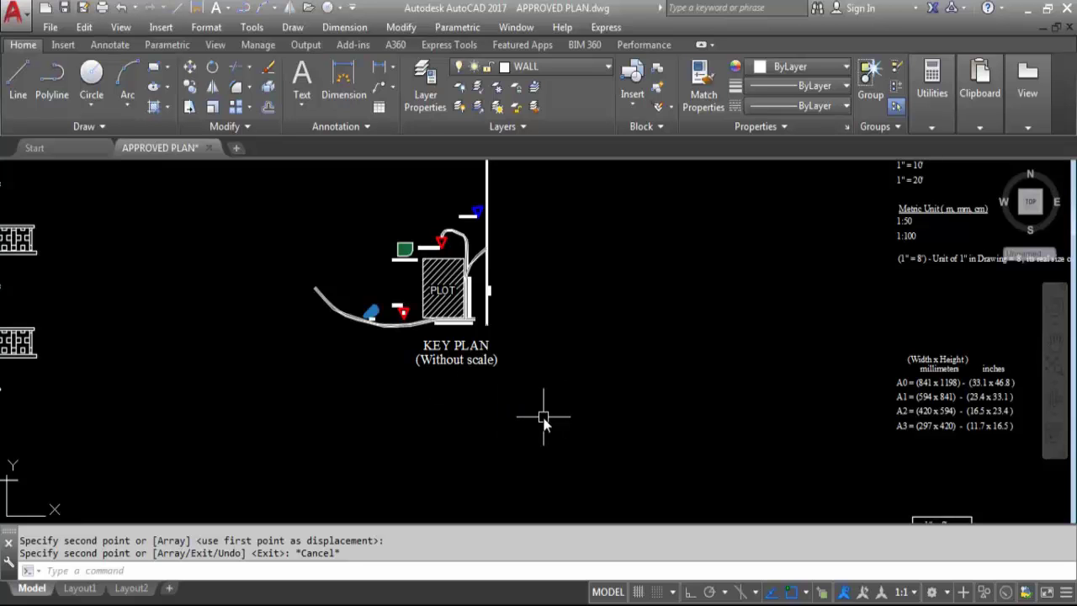
scroll(546, 489, down, 3)
click(582, 453)
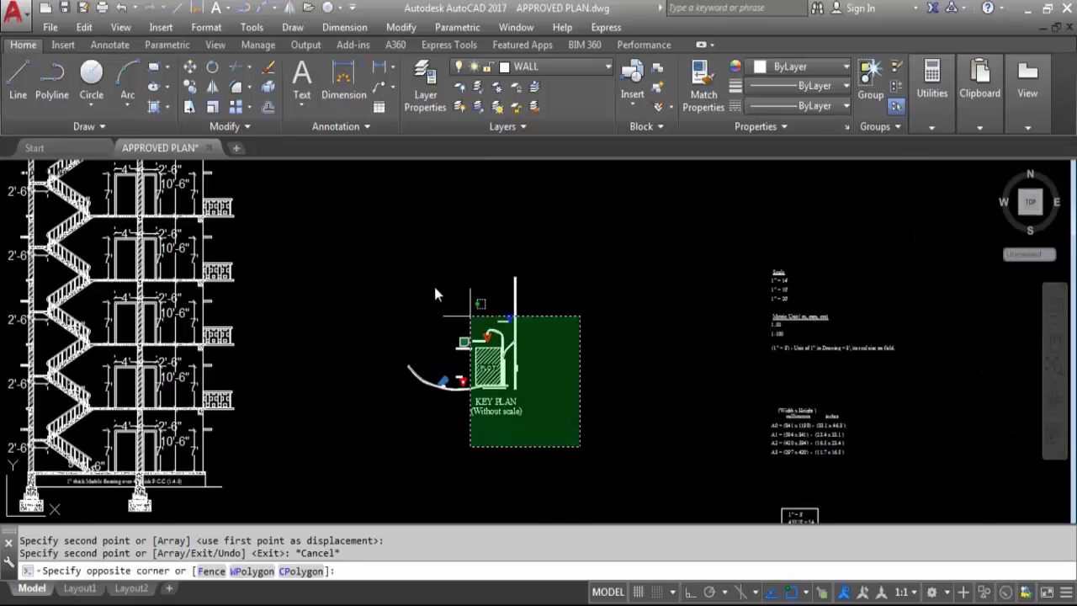
click(350, 244)
click(616, 458)
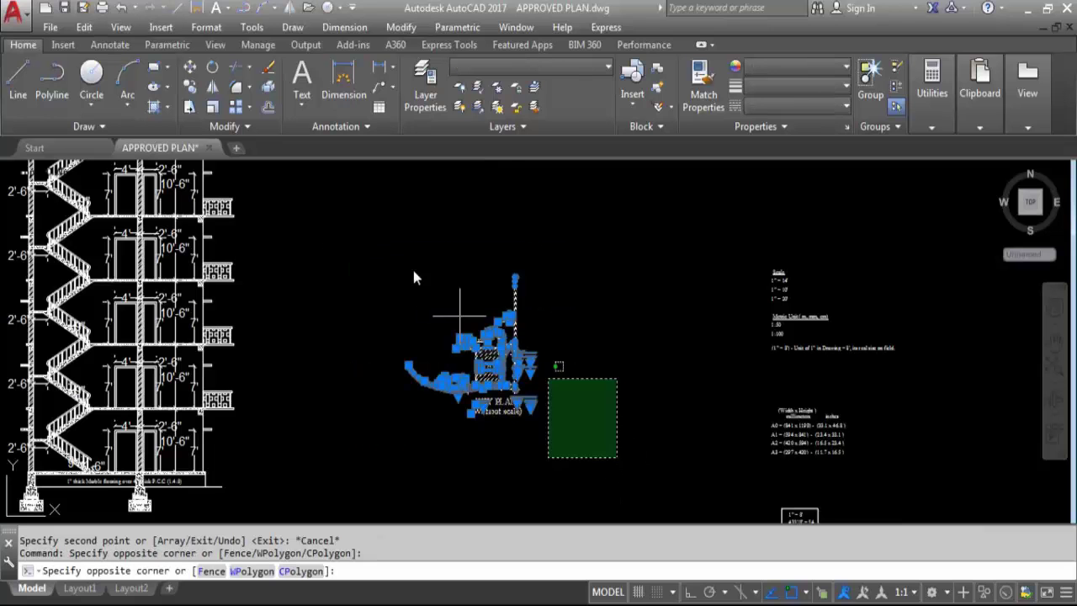
click(367, 256)
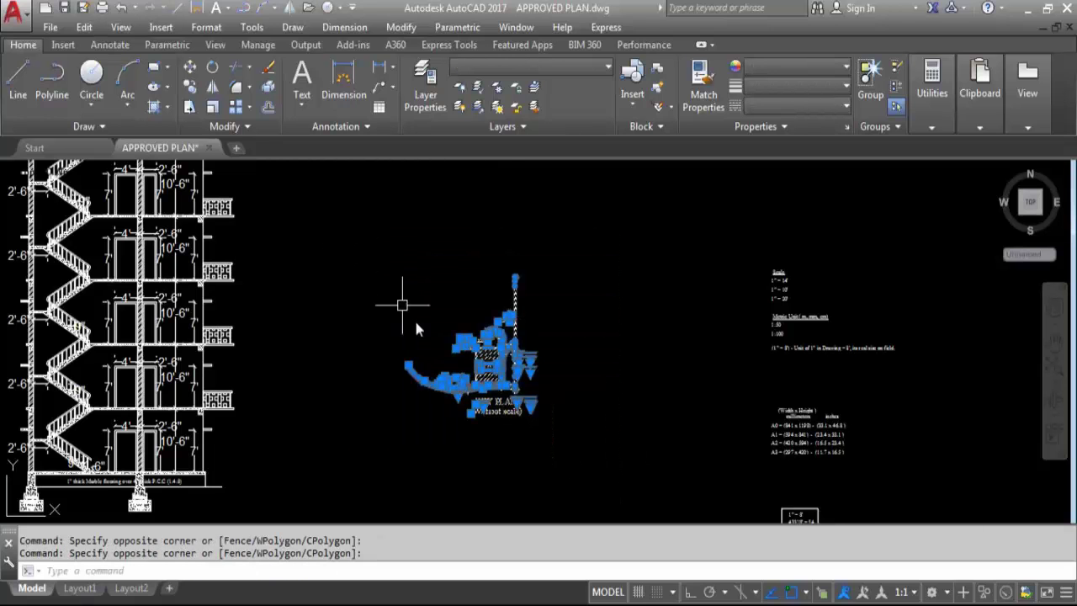
- Copy the key plan into the second sheet beside the staircase elevation
text(co)
key(Return)
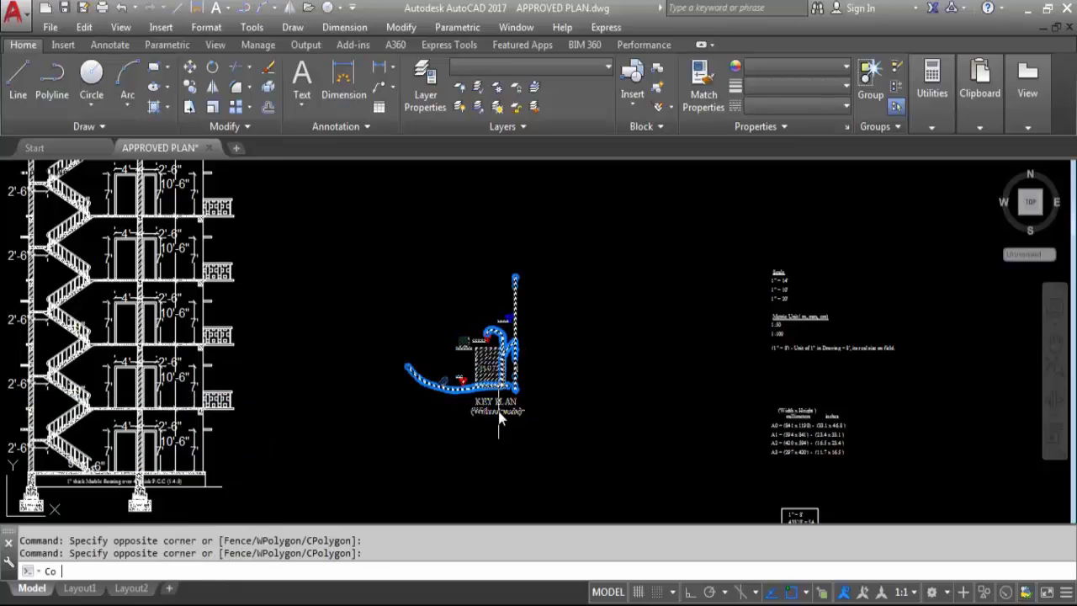
click(393, 392)
scroll(393, 392, down, 5)
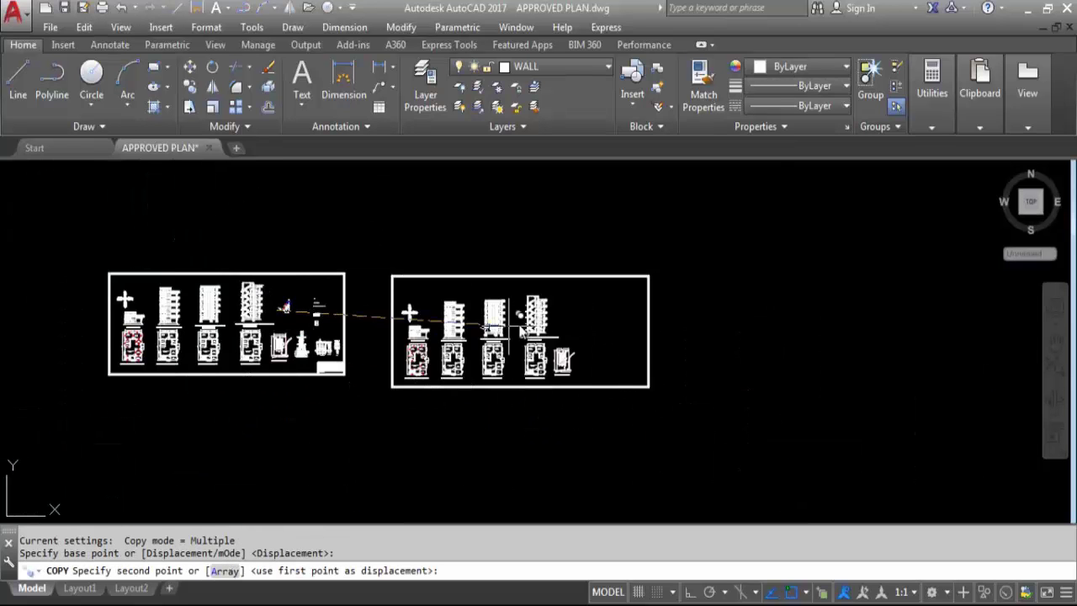
scroll(553, 329, up, 6)
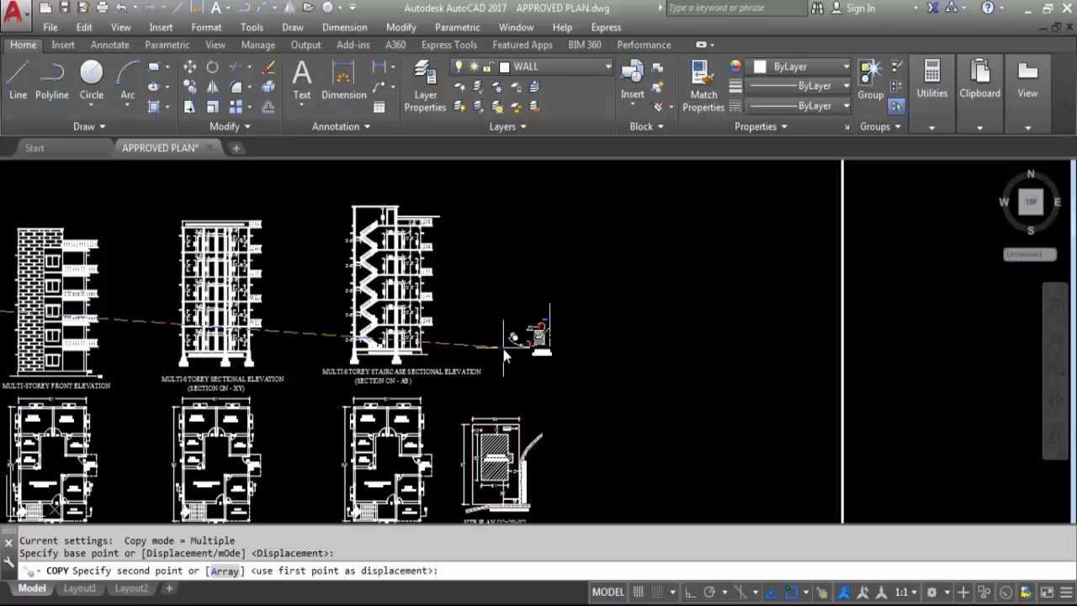
click(504, 348)
key(Escape)
scroll(616, 338, down, 3)
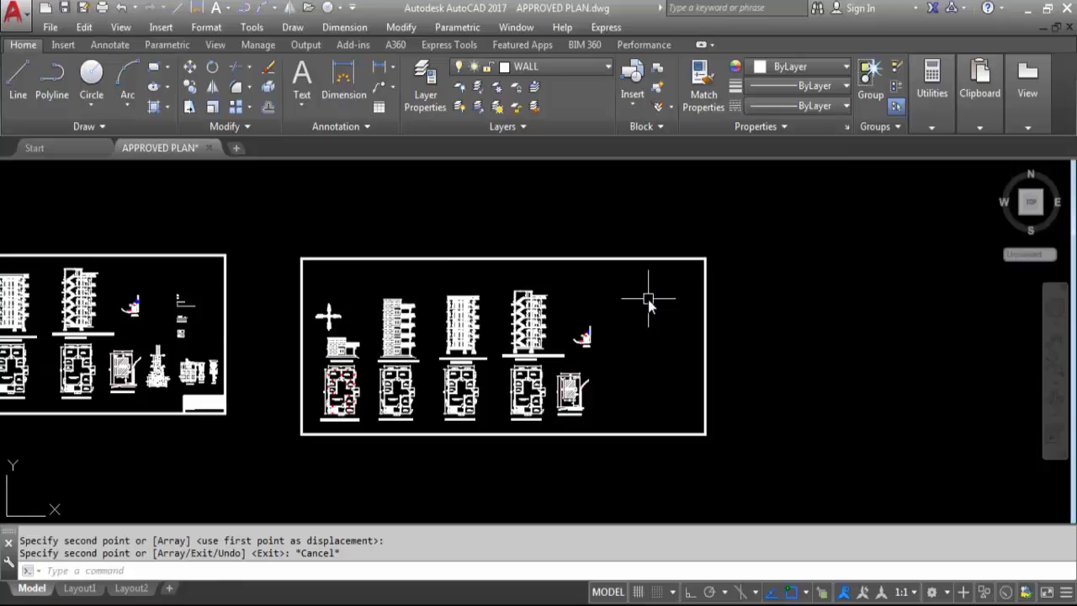
- Zoom in on the septic tank and recharge shaft details and run REGEN to smooth the circle
scroll(643, 278, down, 2)
scroll(386, 359, up, 6)
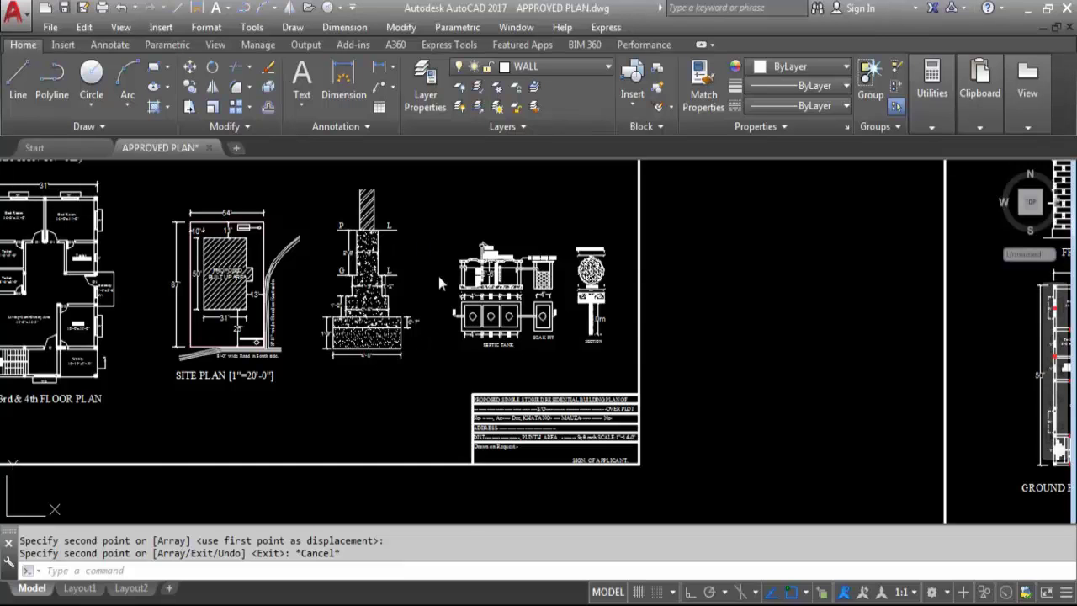
scroll(393, 236, up, 2)
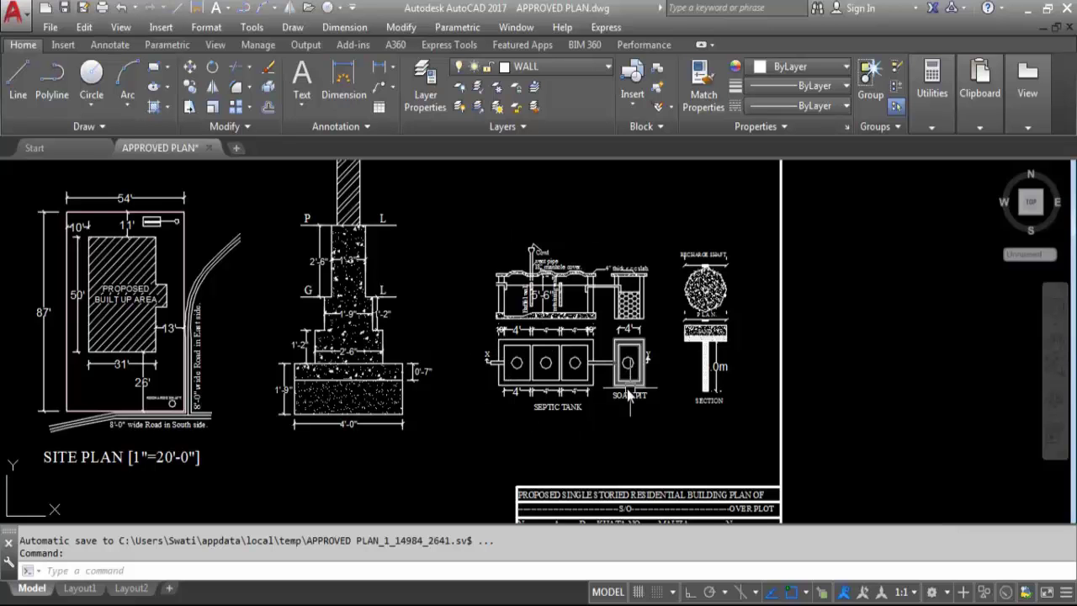
scroll(683, 283, up, 2)
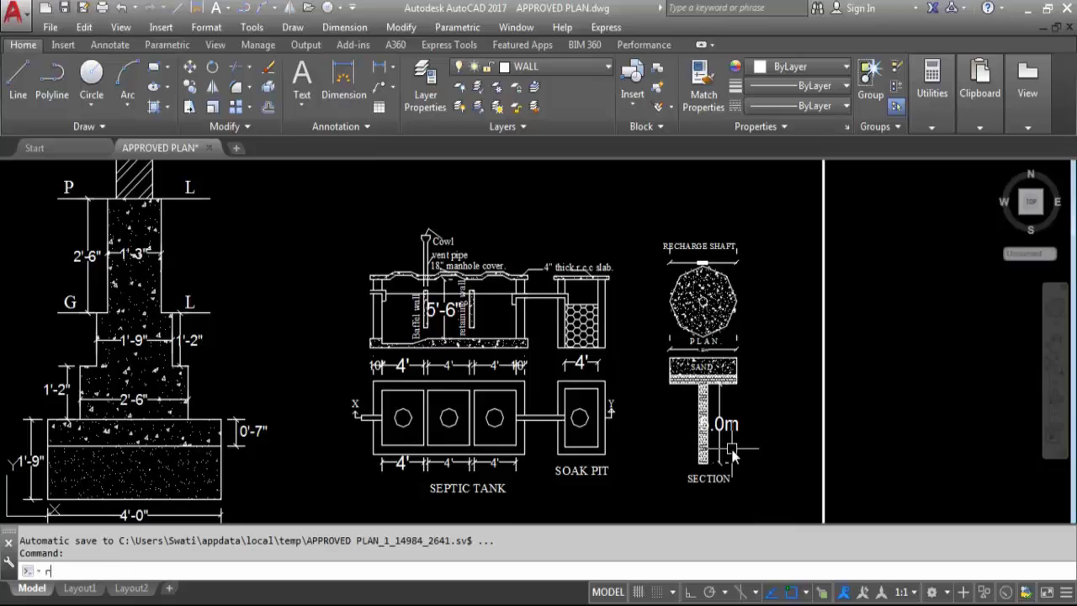
key(Return)
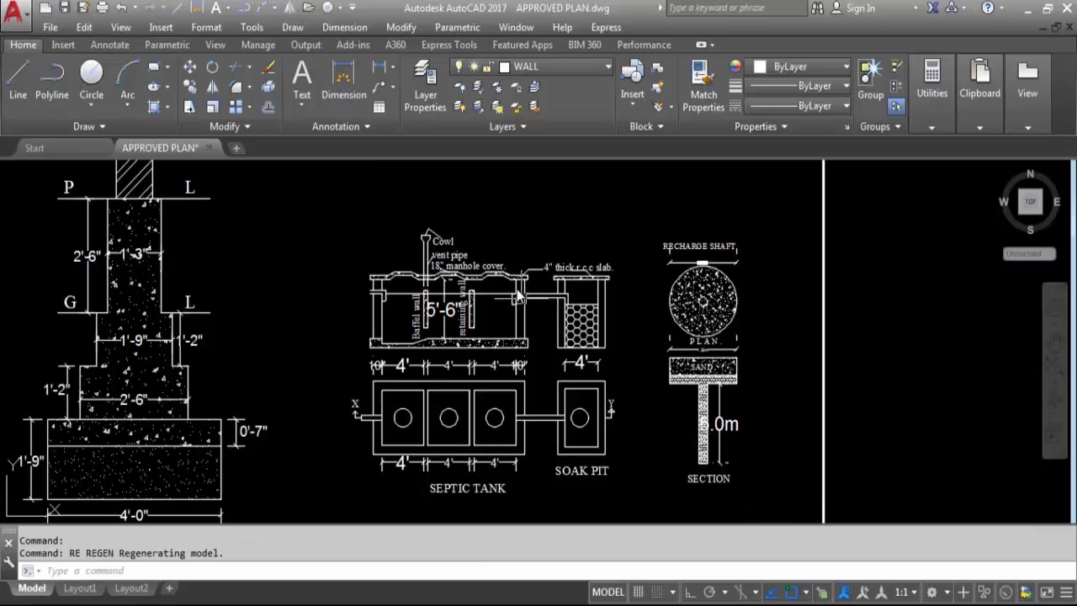
scroll(589, 313, down, 2)
scroll(602, 337, down, 2)
scroll(602, 341, down, 4)
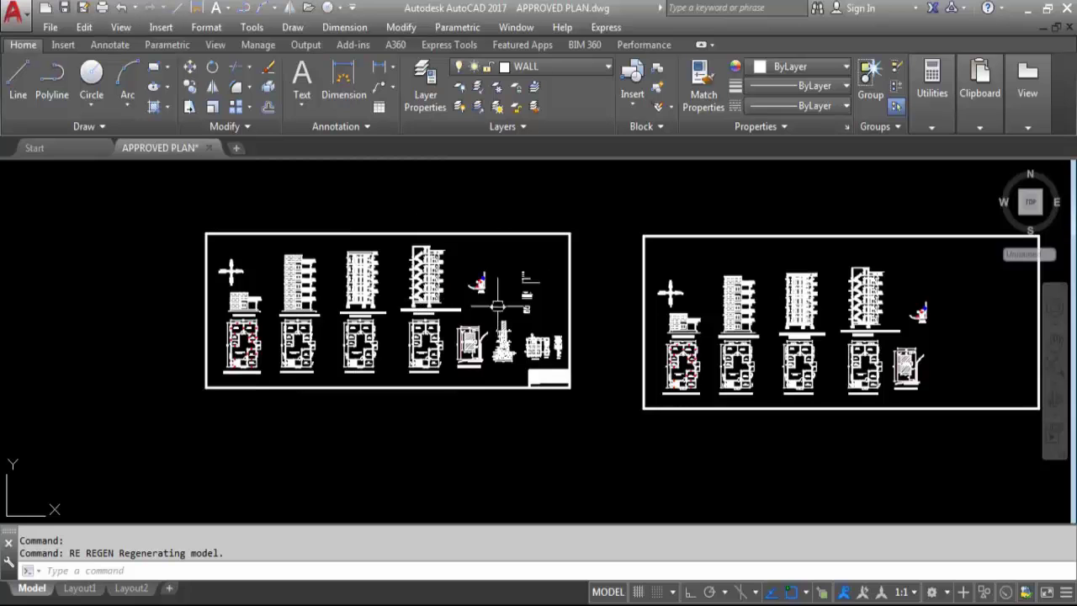
- Crossing-select the footing section, septic tank and recharge shaft details
scroll(537, 397, up, 7)
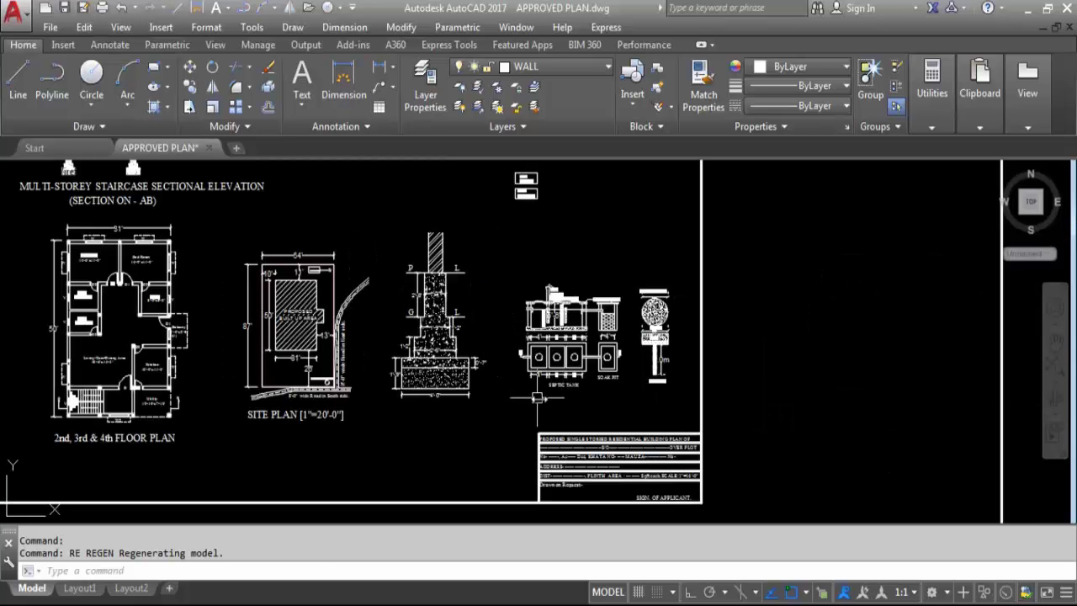
click(684, 408)
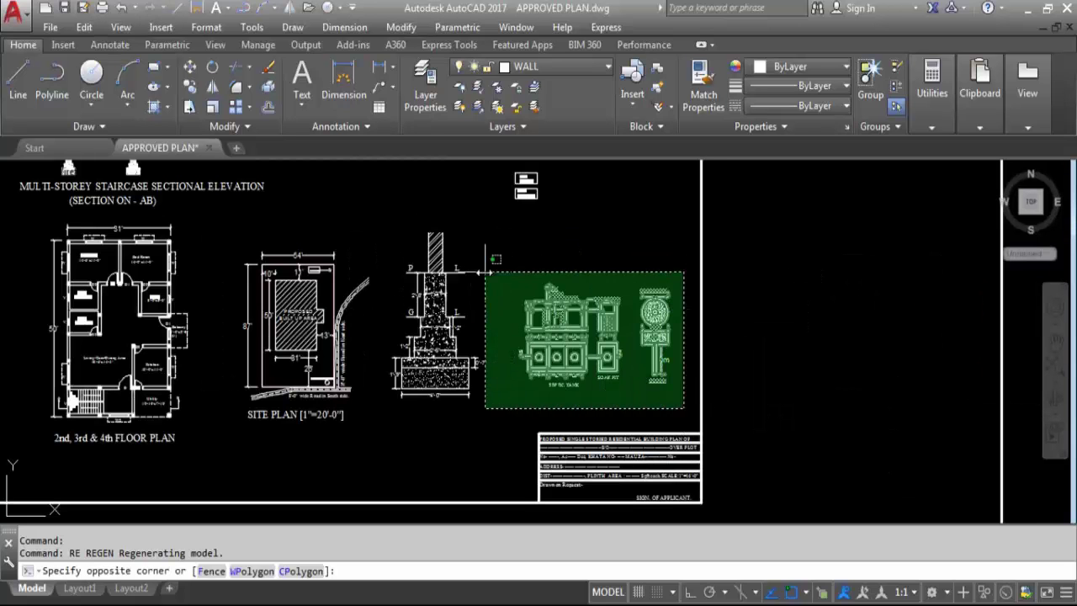
click(486, 271)
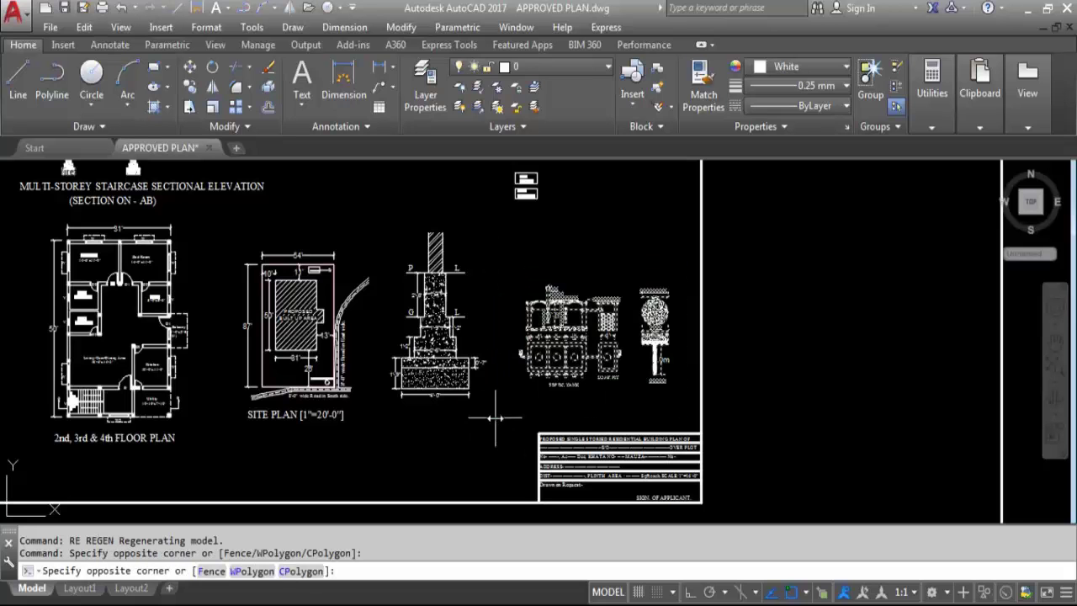
click(386, 201)
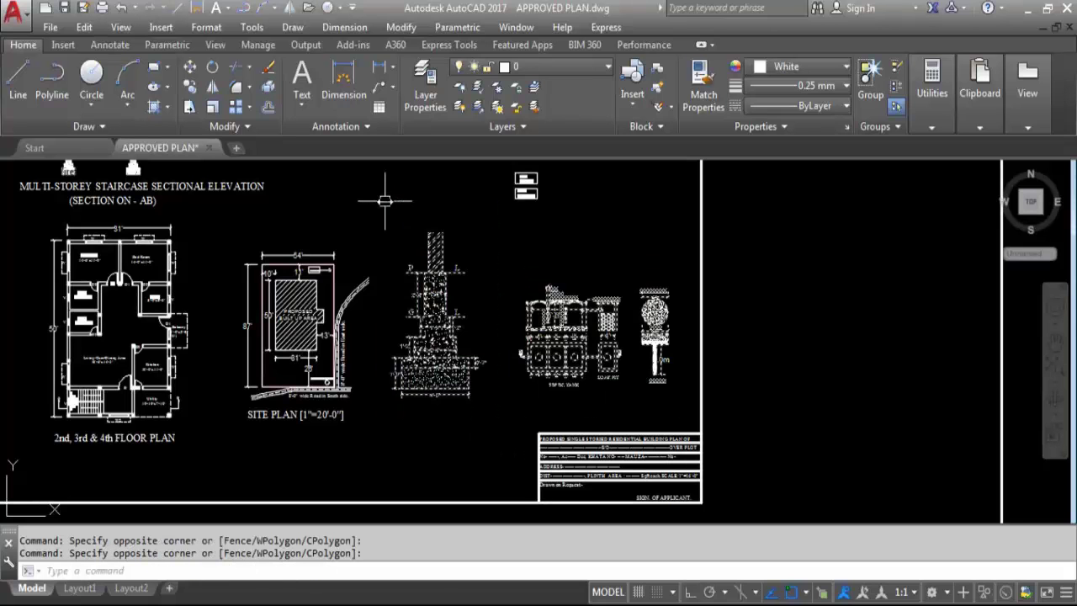
click(676, 398)
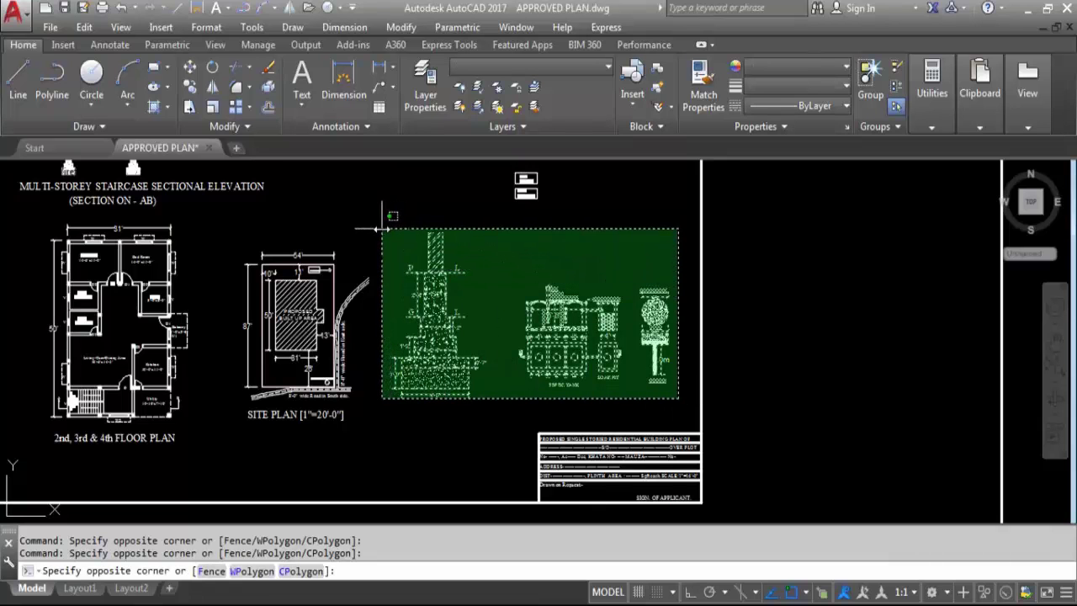
key(Escape)
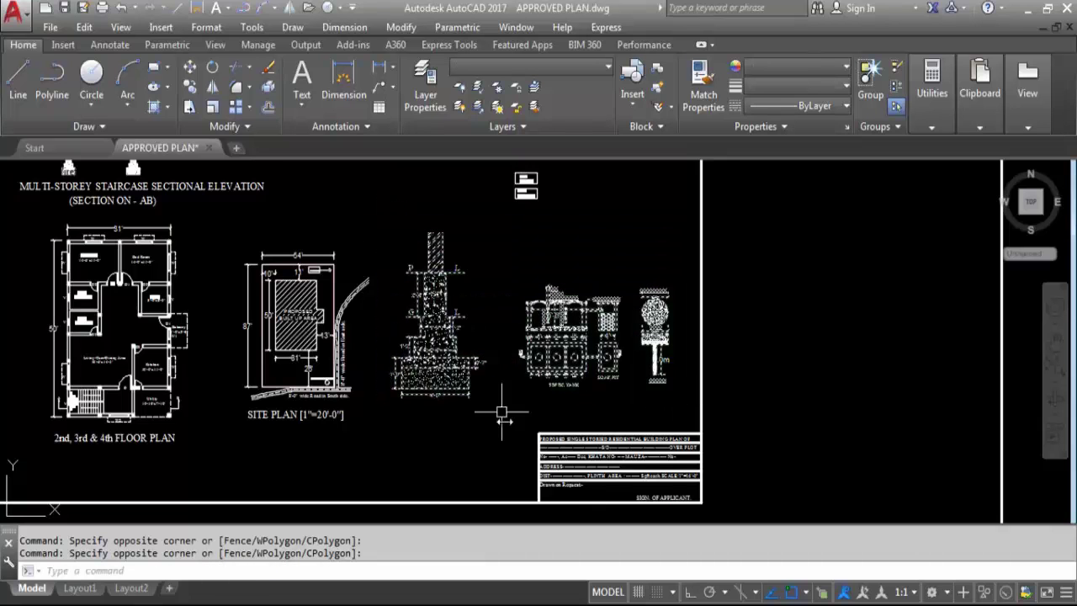
- Copy the details with CO into the second sheet, right of the site plan
text(co)
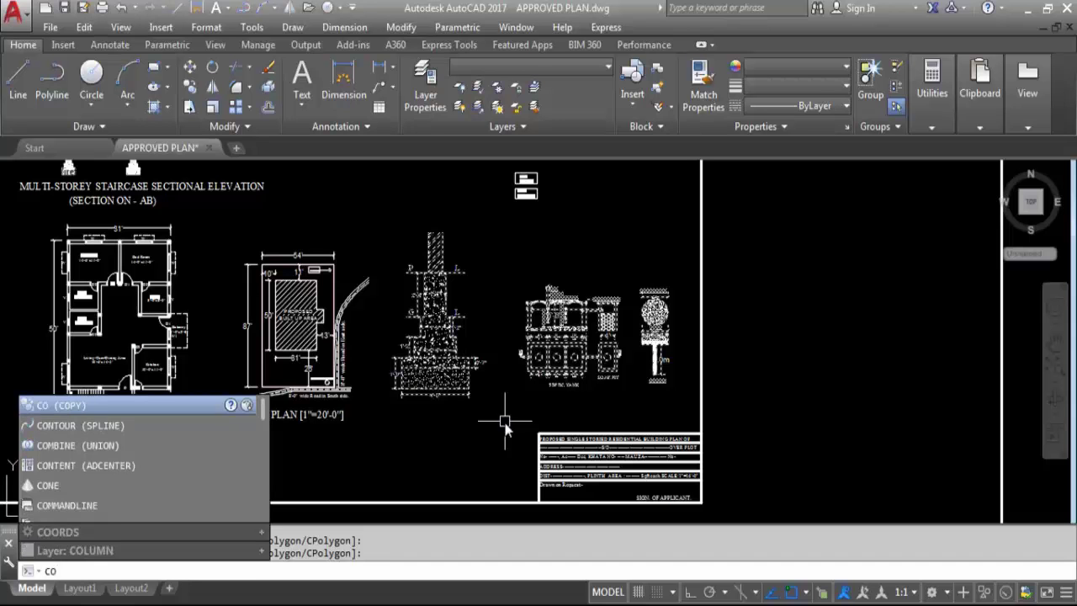
key(Return)
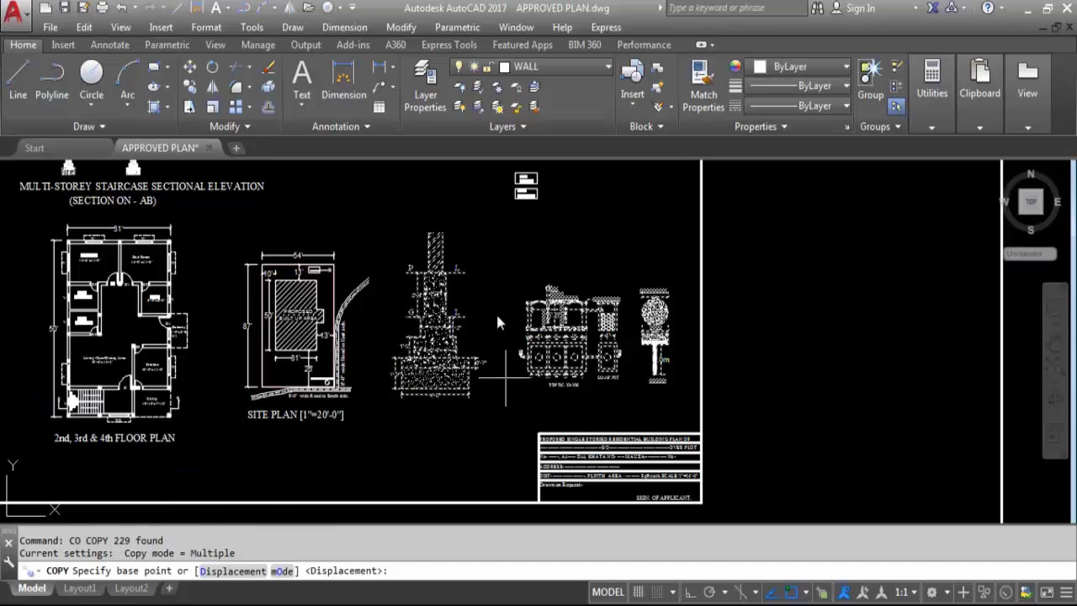
click(372, 373)
scroll(373, 373, down, 5)
scroll(563, 308, up, 5)
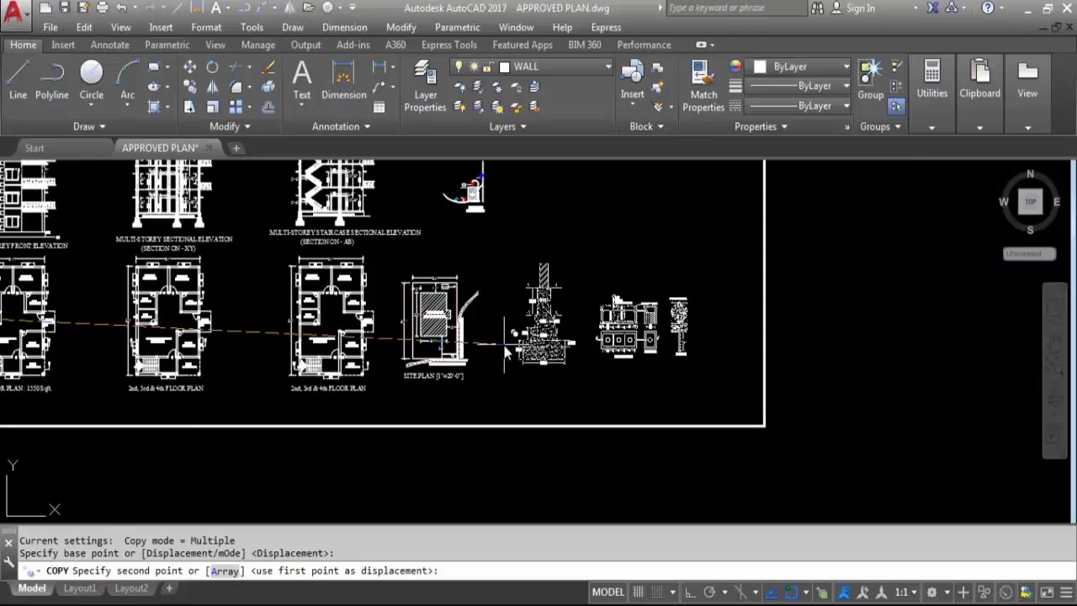
scroll(505, 352, up, 2)
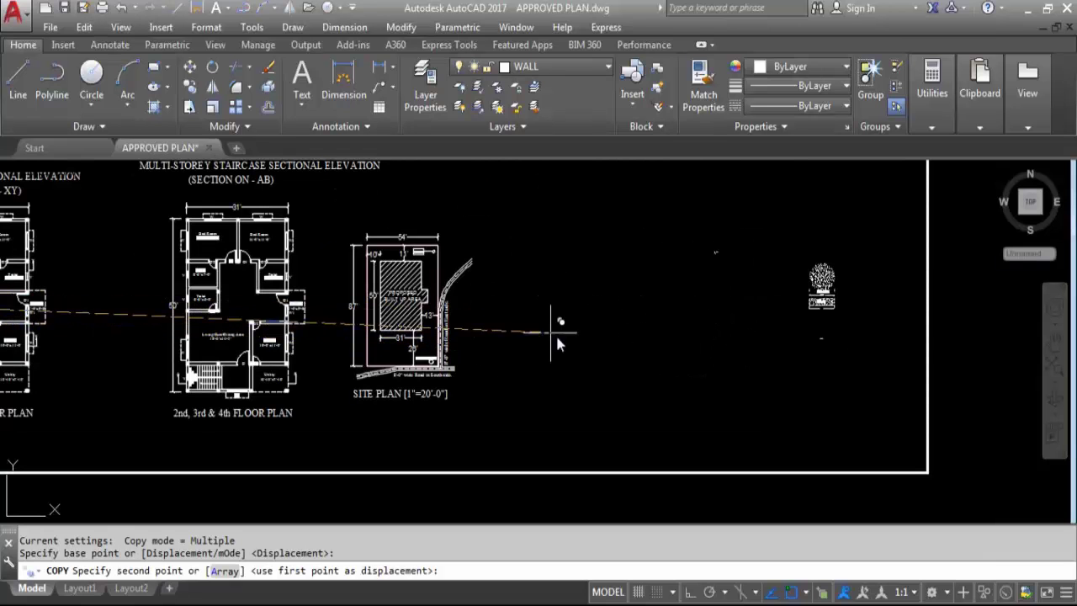
scroll(557, 336, down, 5)
scroll(534, 357, up, 3)
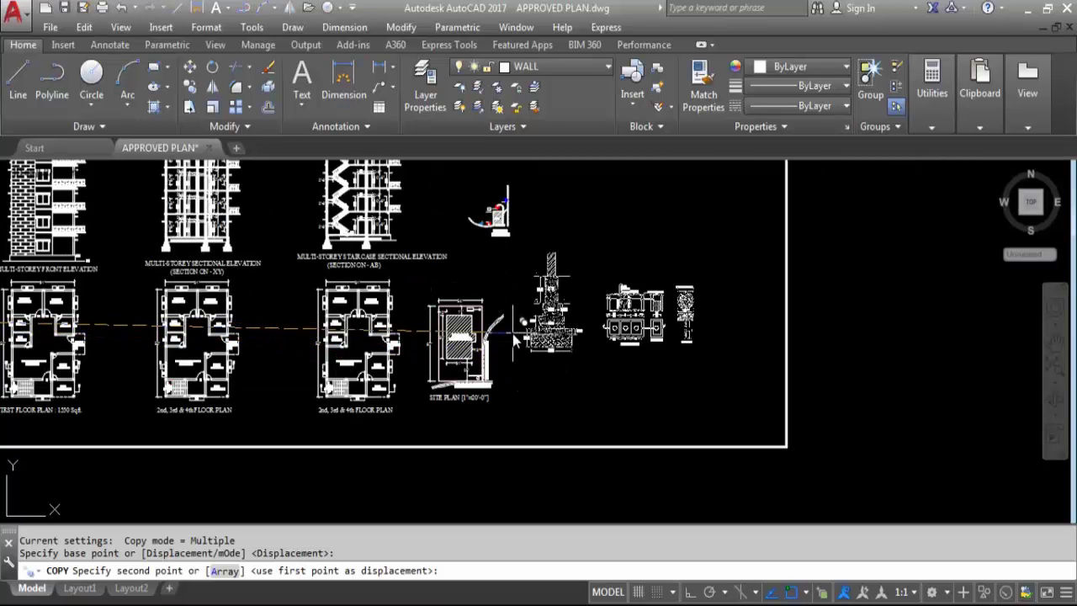
click(514, 336)
scroll(546, 379, down, 3)
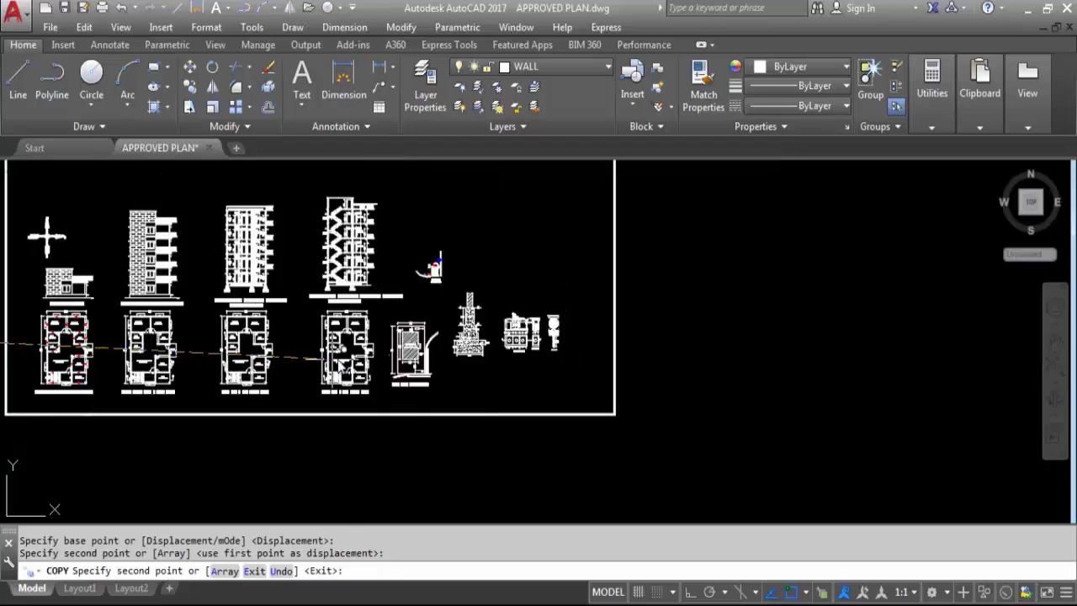
key(Escape)
scroll(841, 368, down, 2)
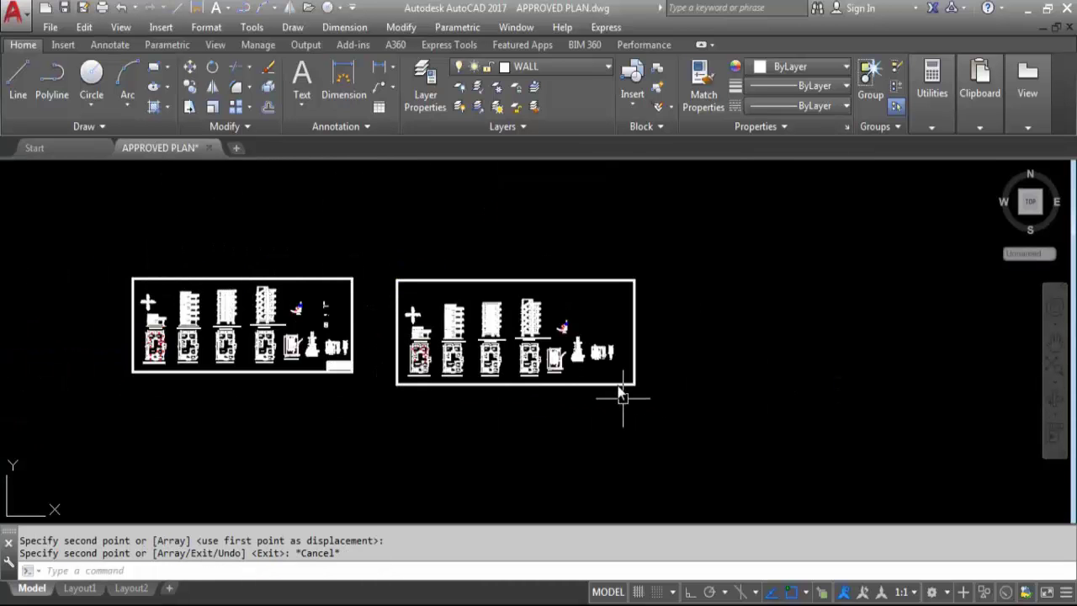
scroll(621, 395, down, 1)
scroll(619, 356, up, 10)
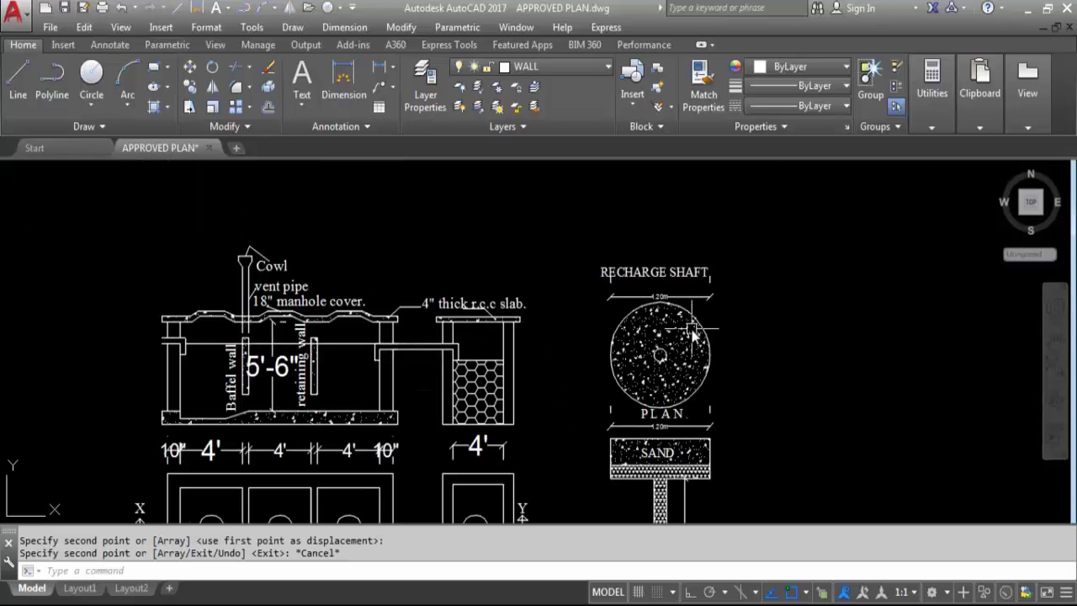
scroll(685, 370, up, 2)
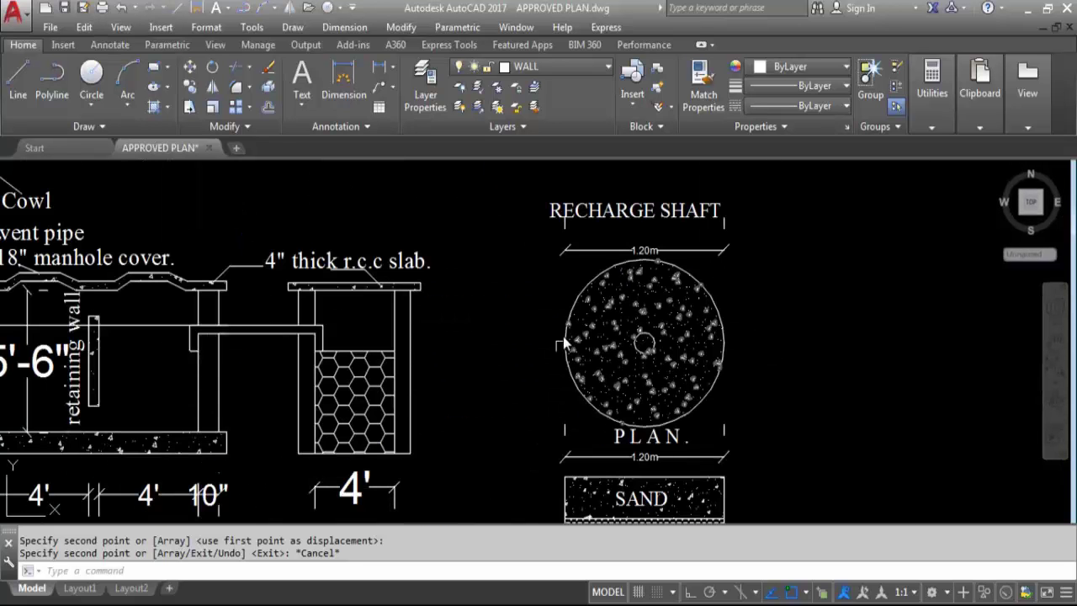
scroll(645, 349, down, 5)
scroll(660, 509, up, 3)
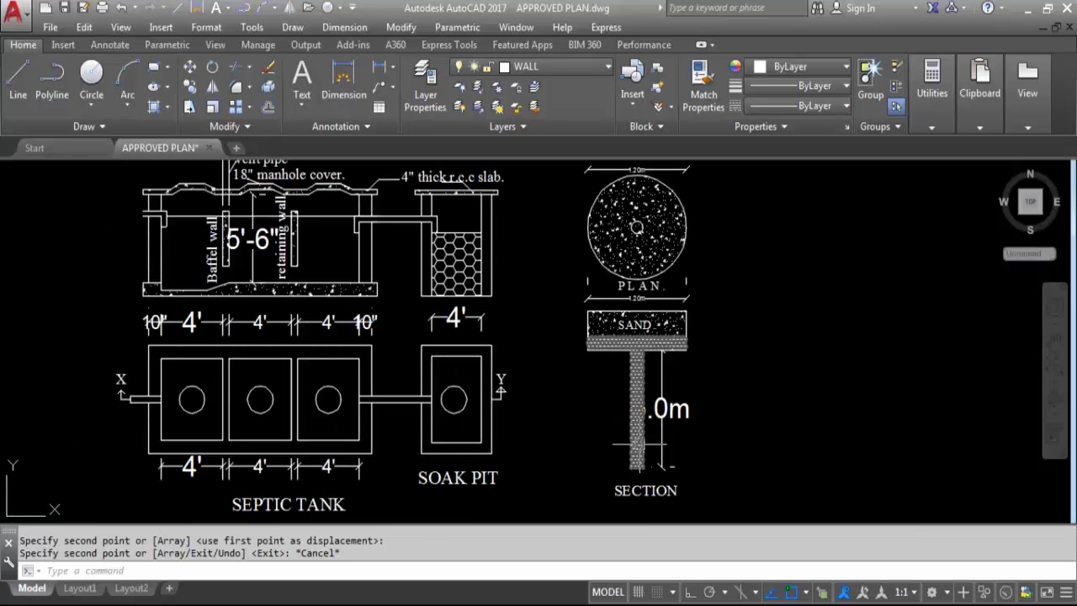
scroll(721, 409, down, 6)
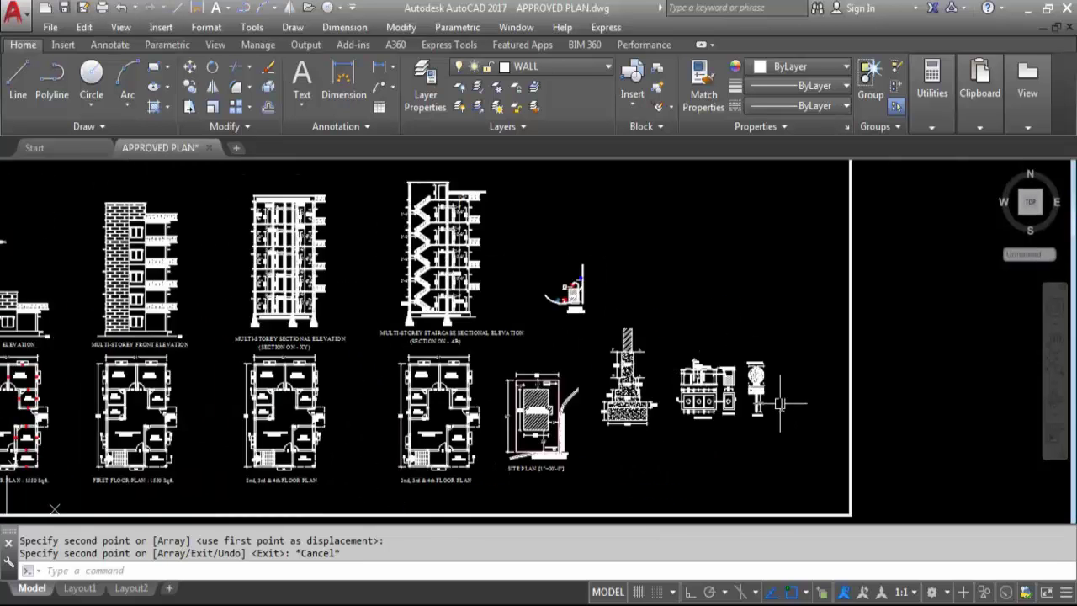
scroll(229, 301, up, 6)
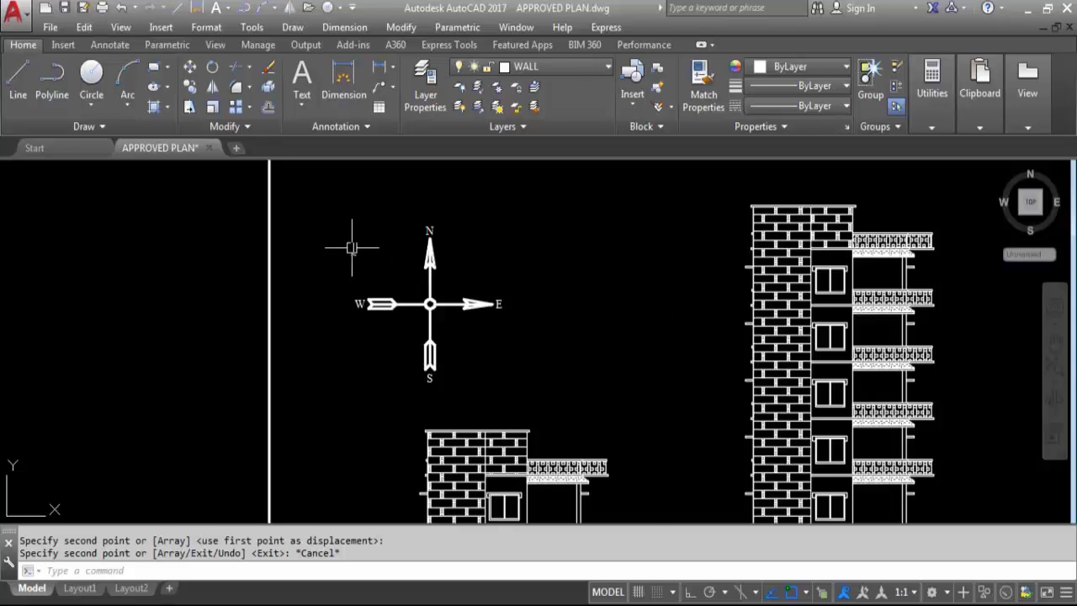
scroll(363, 268, down, 5)
scroll(339, 340, up, 3)
scroll(328, 349, up, 2)
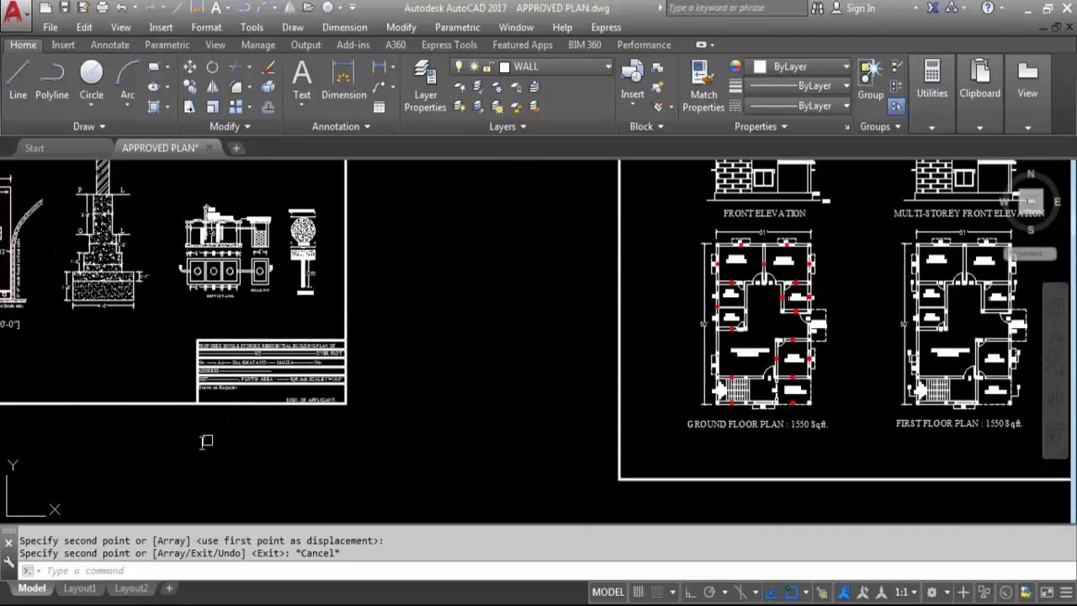
scroll(232, 380, up, 4)
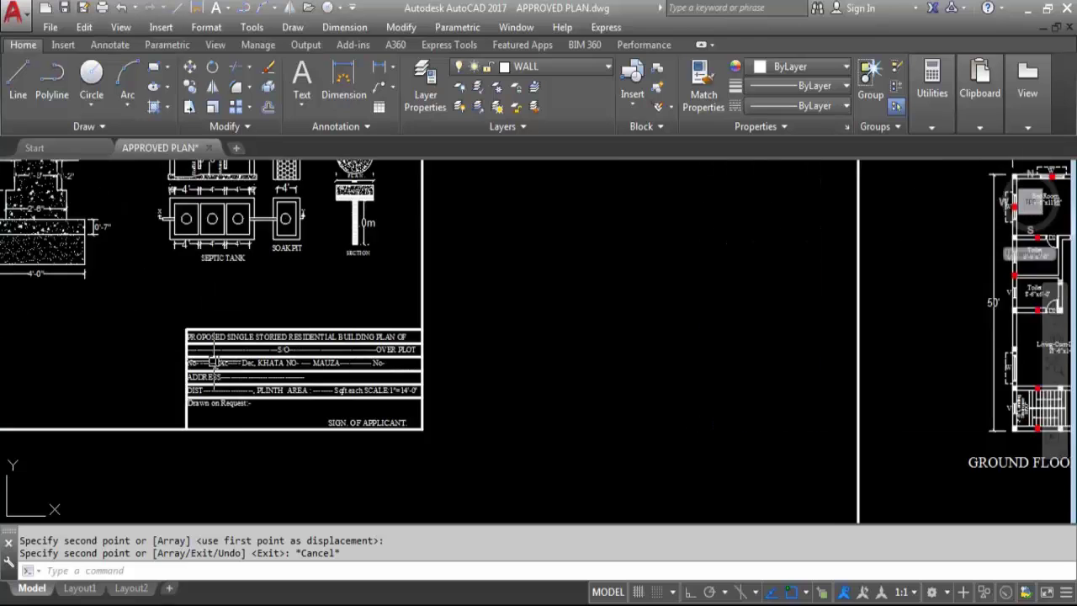
- Copy the title block, matching its bottom-right corner to the second sheet's lower-right corner
scroll(149, 301, down, 3)
click(138, 289)
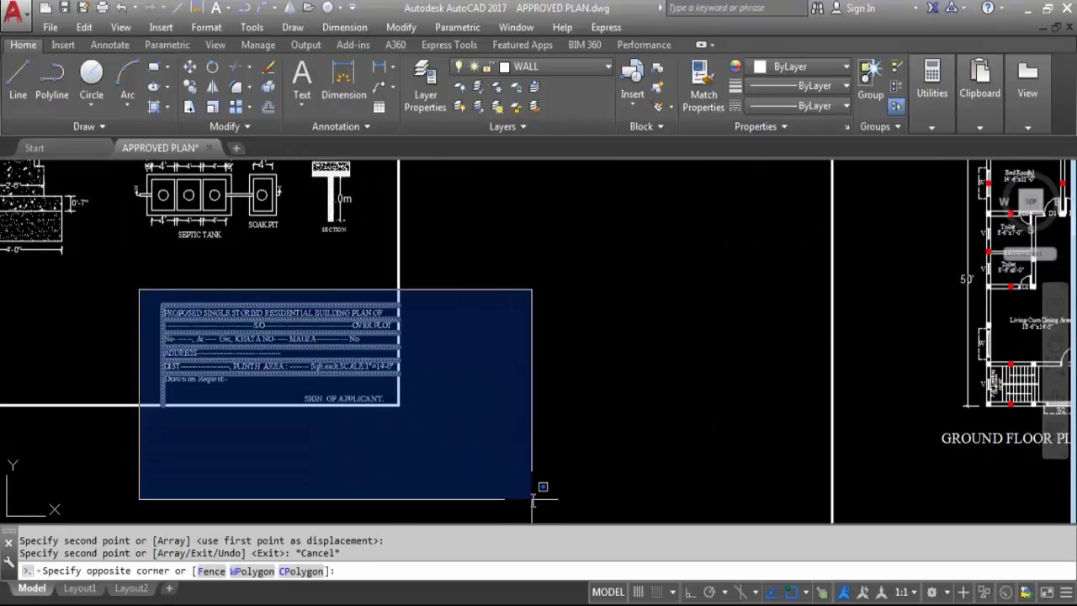
click(539, 496)
text(c)
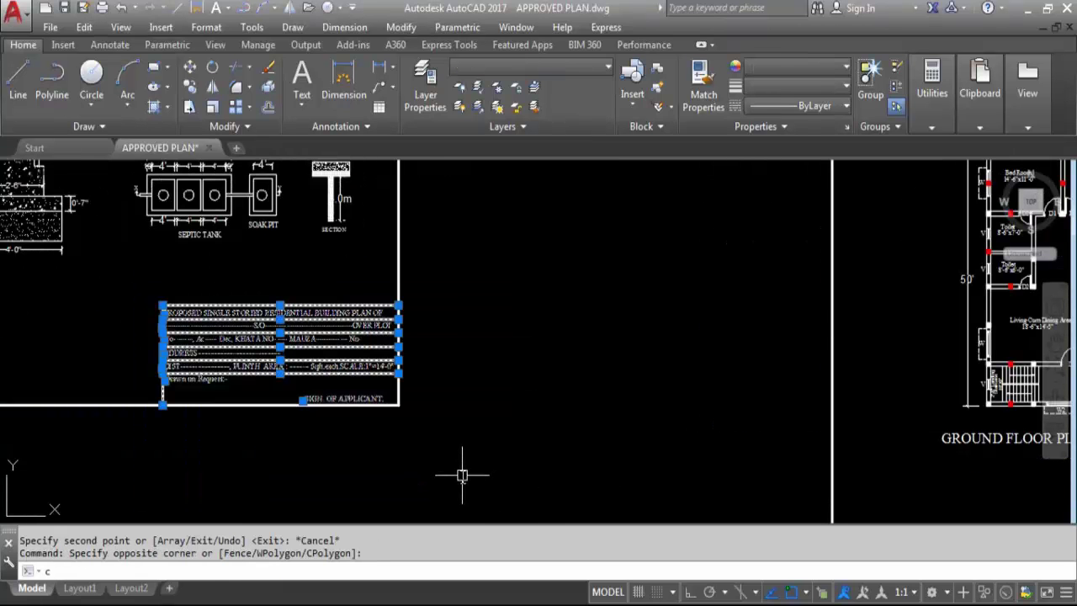
text(o)
key(Return)
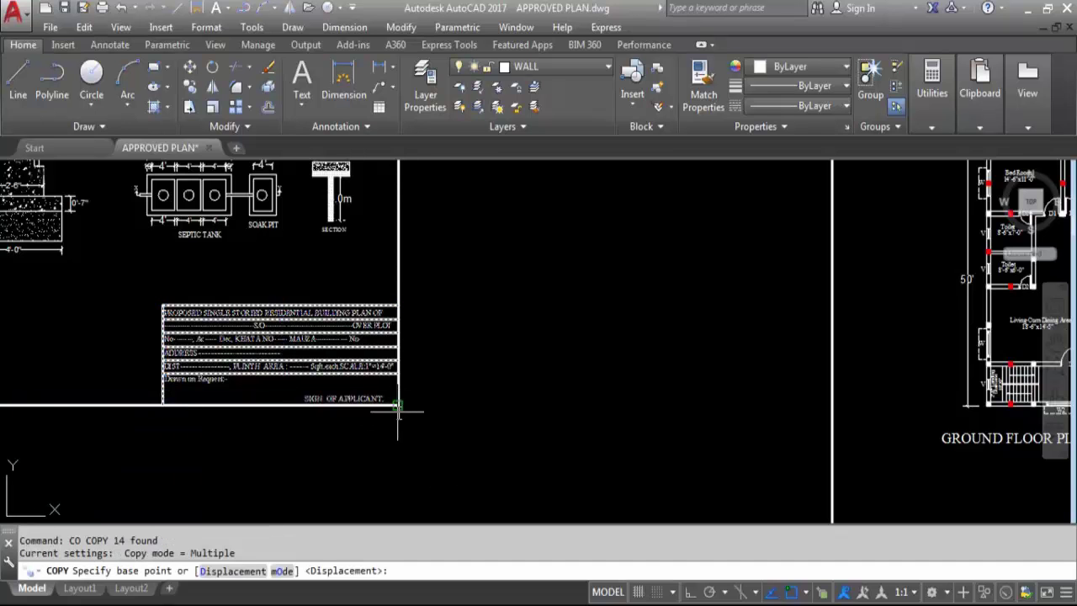
click(398, 406)
scroll(370, 370, down, 5)
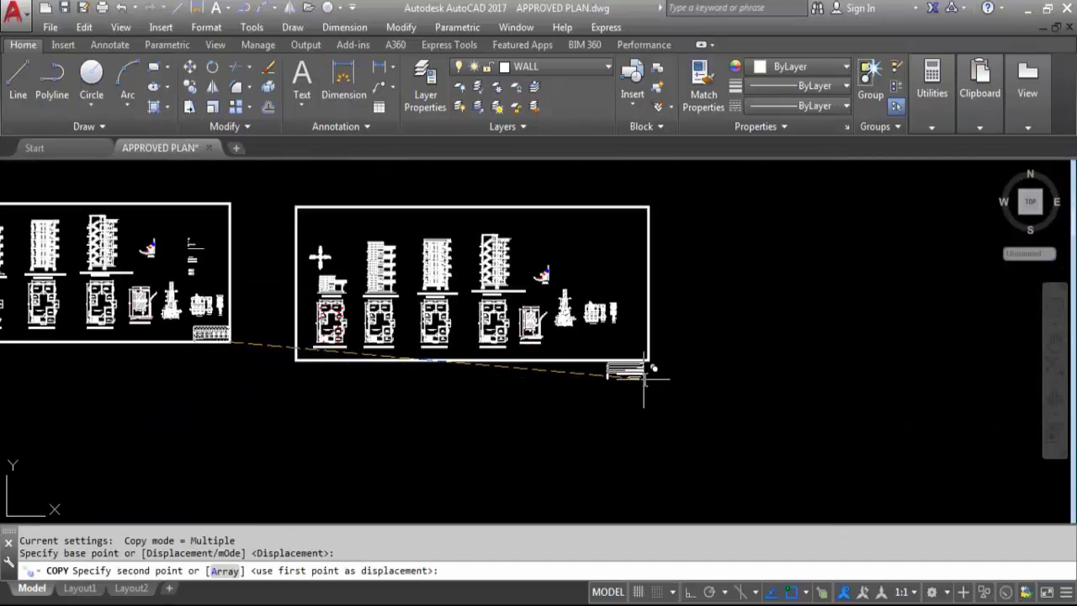
scroll(647, 353, up, 5)
click(657, 326)
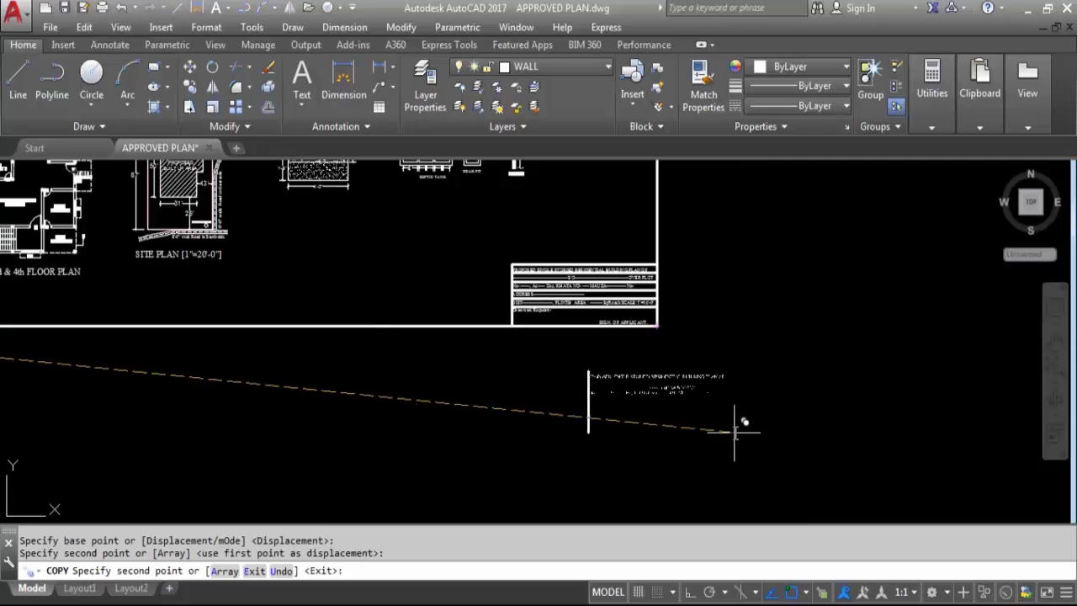
key(Escape)
- Zoom over the completed second sheet and cancel the leftover command
scroll(637, 372, down, 3)
scroll(624, 354, up, 3)
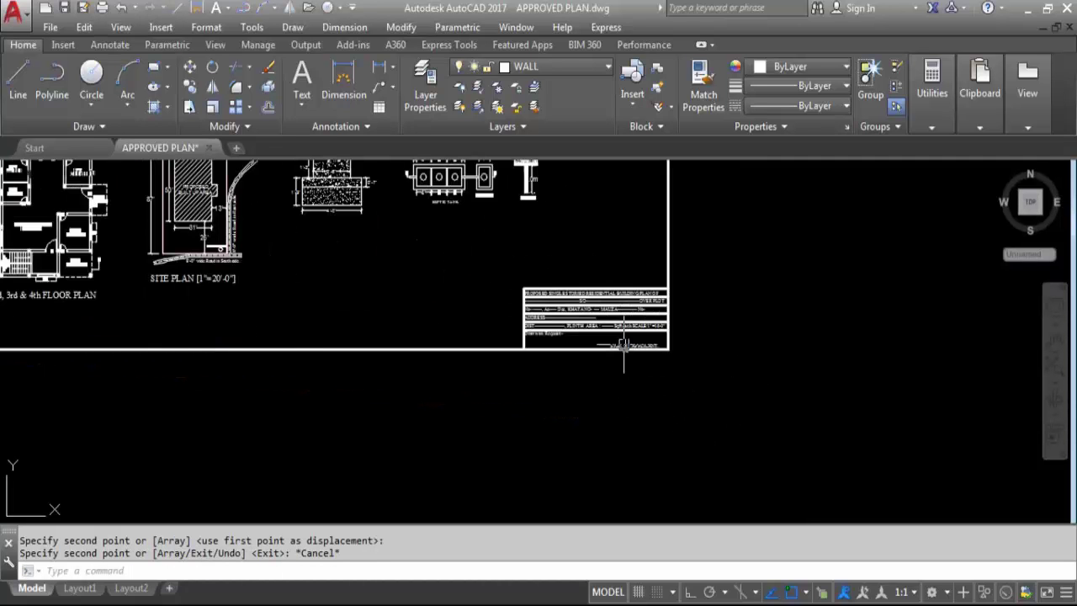
scroll(692, 392, down, 3)
scroll(685, 374, down, 2)
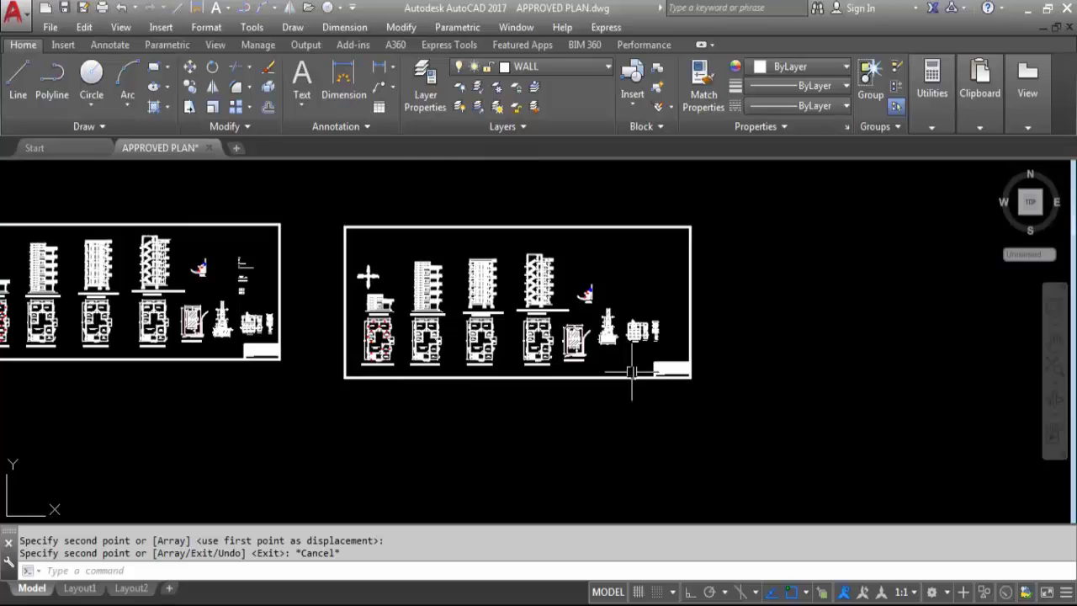
mouse_move(479, 370)
key(Escape)
key(Escape)
scroll(605, 389, up, 2)
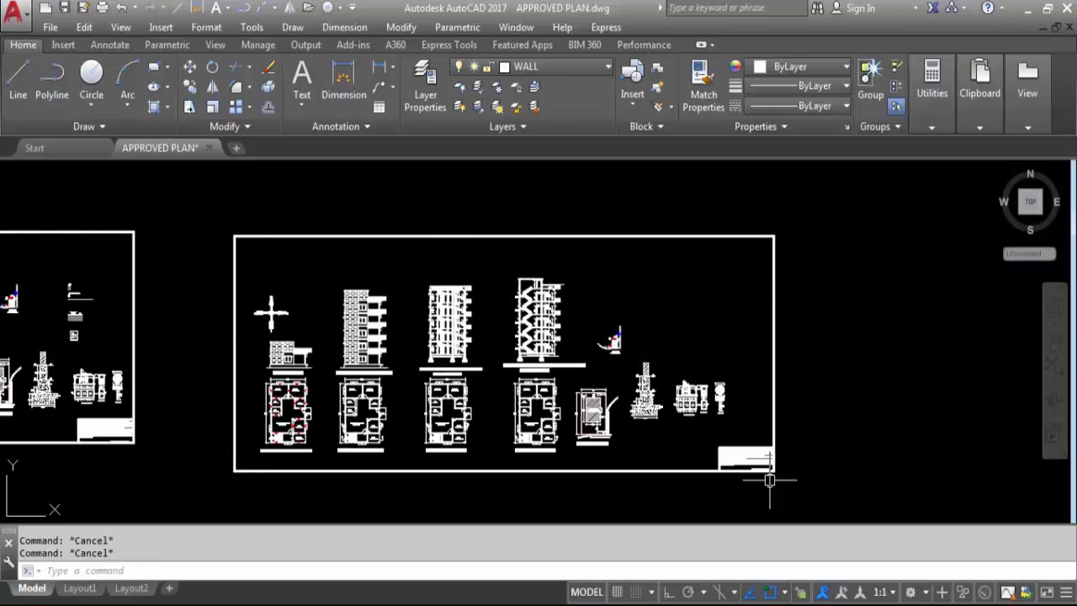
- Move the second sheet's border frame and title block 33'-6" to the left, with Ortho on
click(811, 505)
click(690, 436)
click(823, 503)
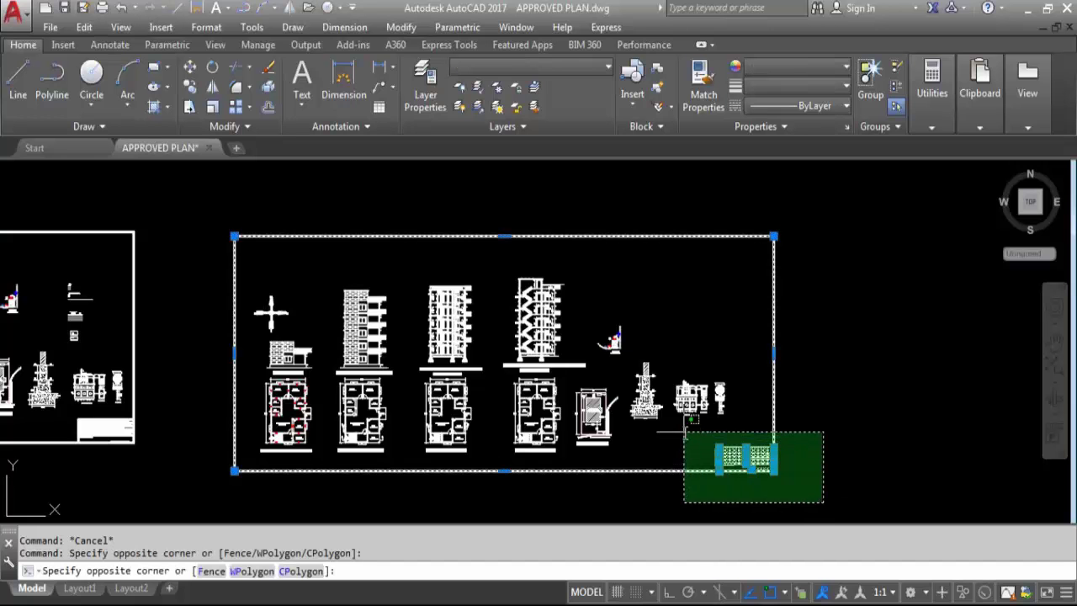
click(685, 444)
text(m)
key(Return)
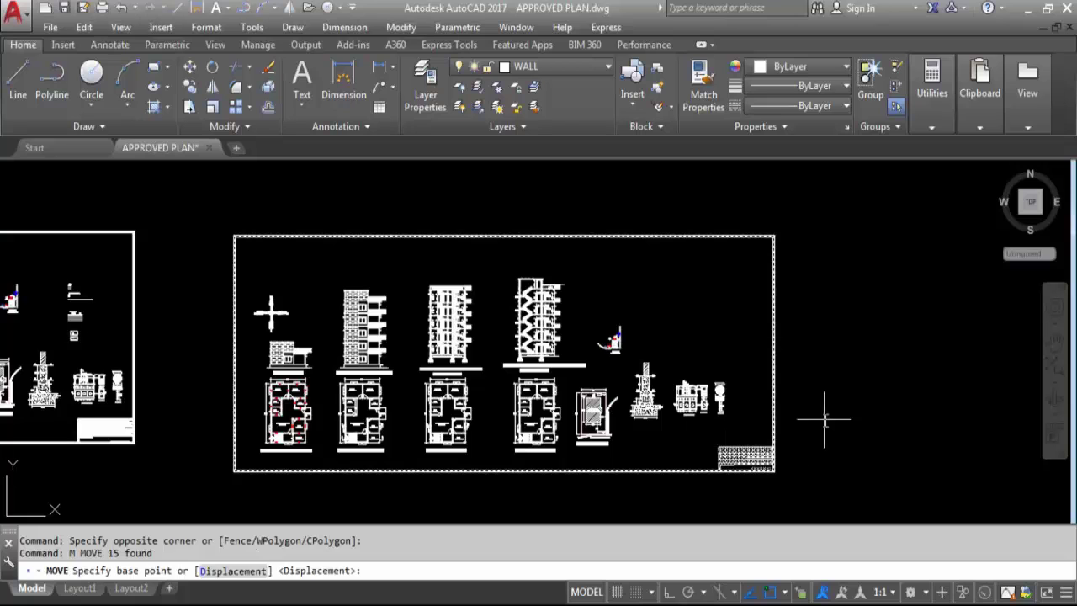
click(849, 419)
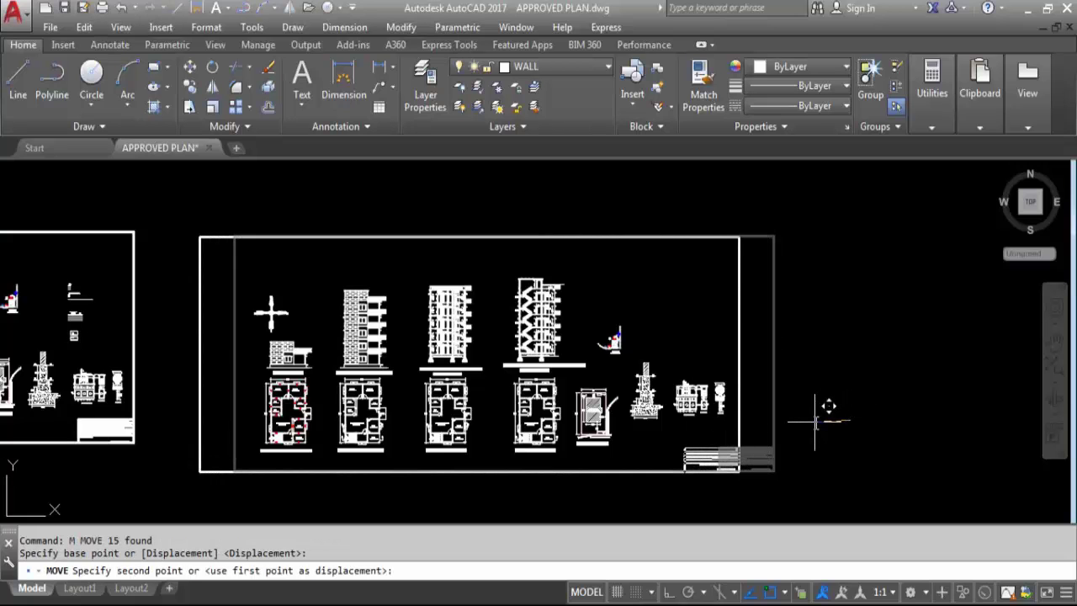
key(F8)
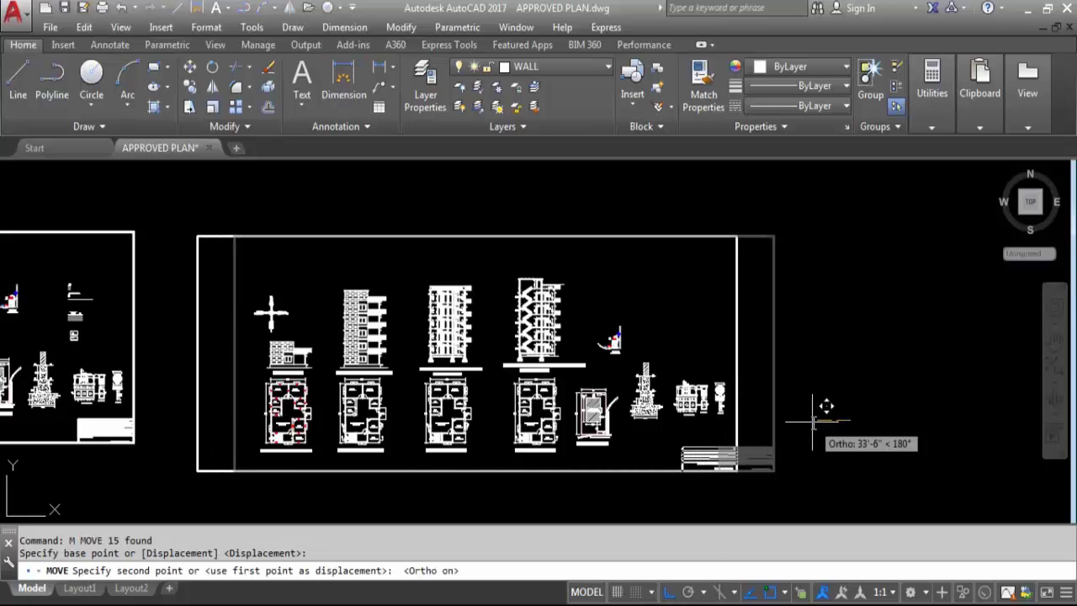
click(812, 420)
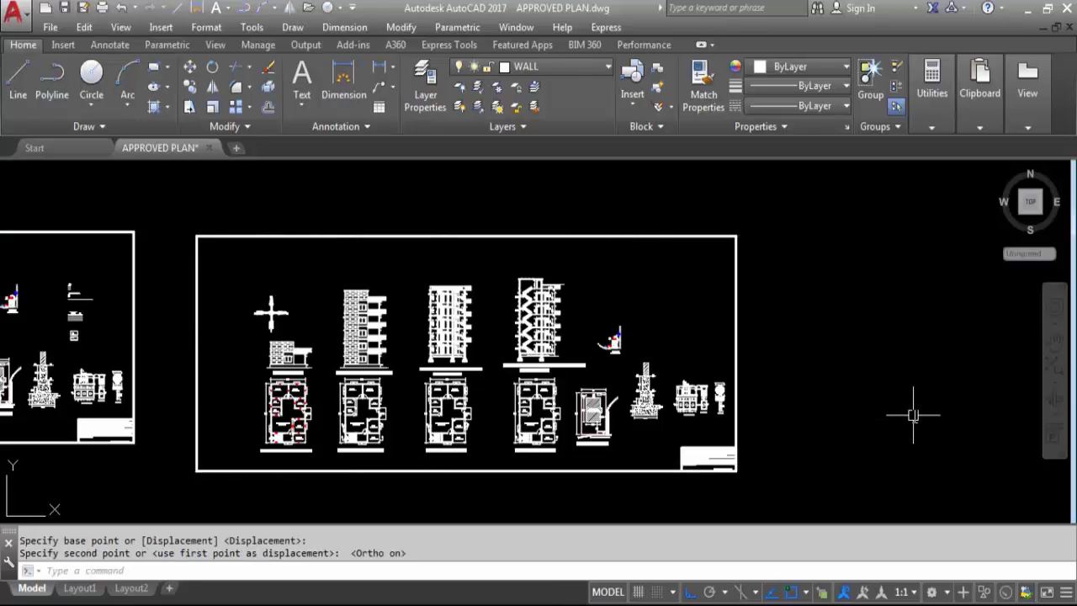
- Start STRETCH and crossing-select the left edge of the second sheet's border
text(s)
key(Return)
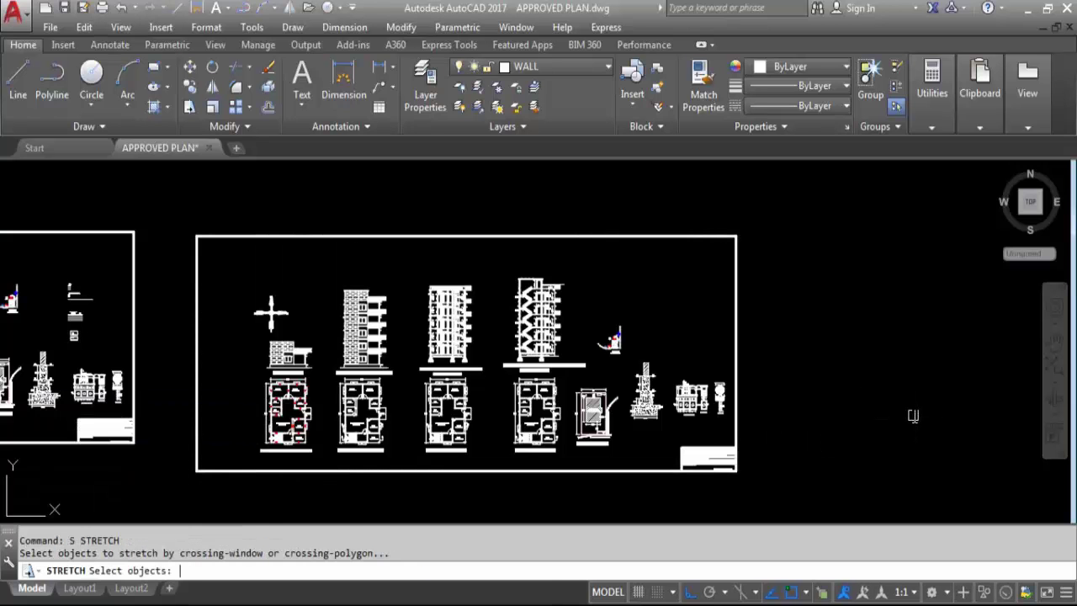
scroll(911, 414, down, 4)
scroll(661, 349, up, 4)
scroll(673, 454, down, 2)
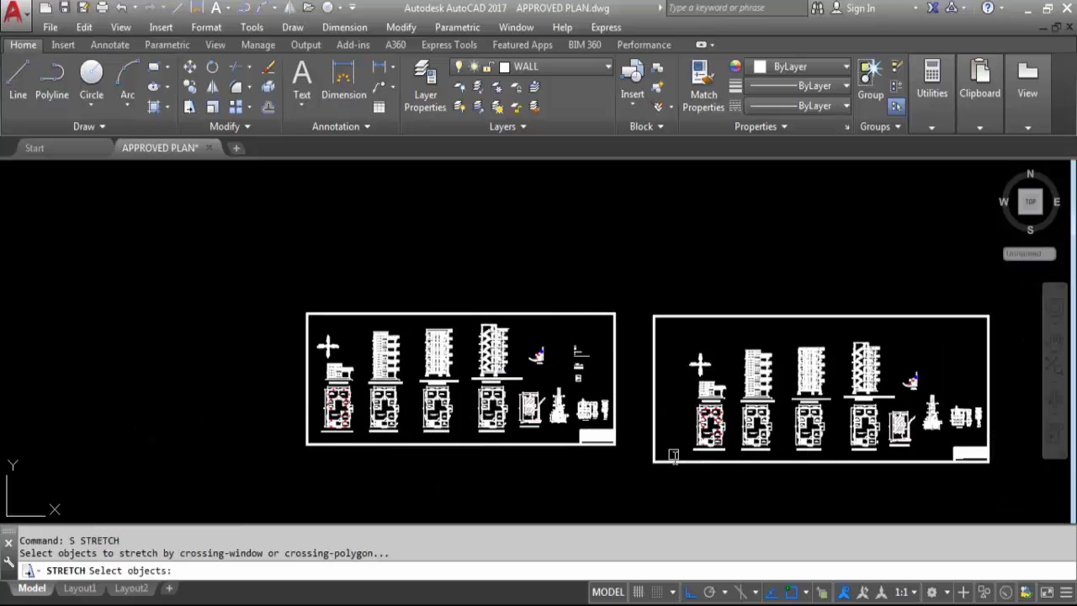
click(679, 496)
click(634, 262)
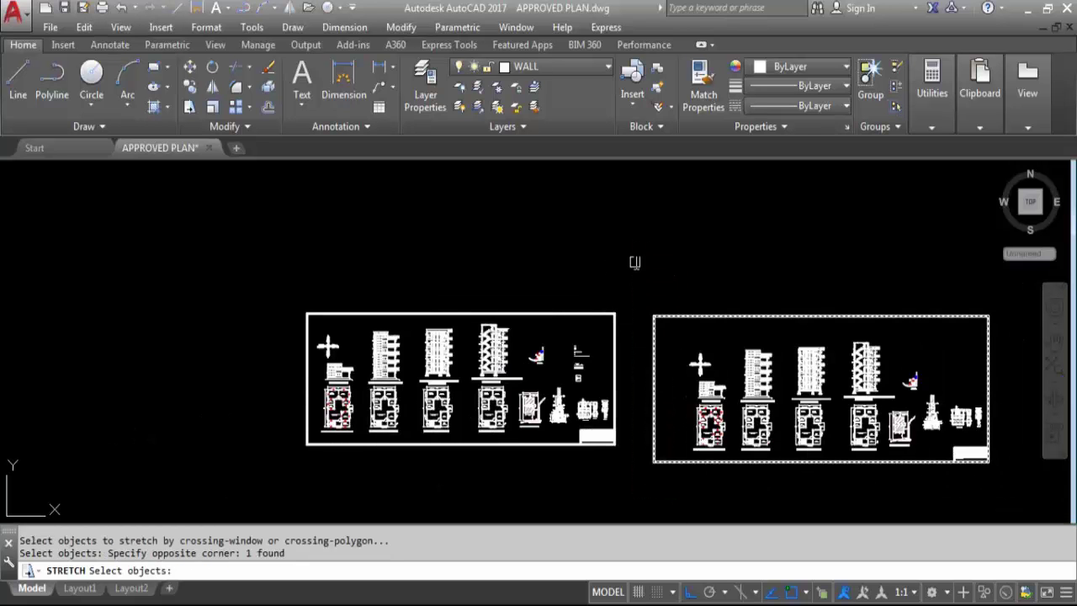
key(Return)
- Pull the border's left edge to the right so the frame encloses all copied drawings
scroll(668, 405, up, 2)
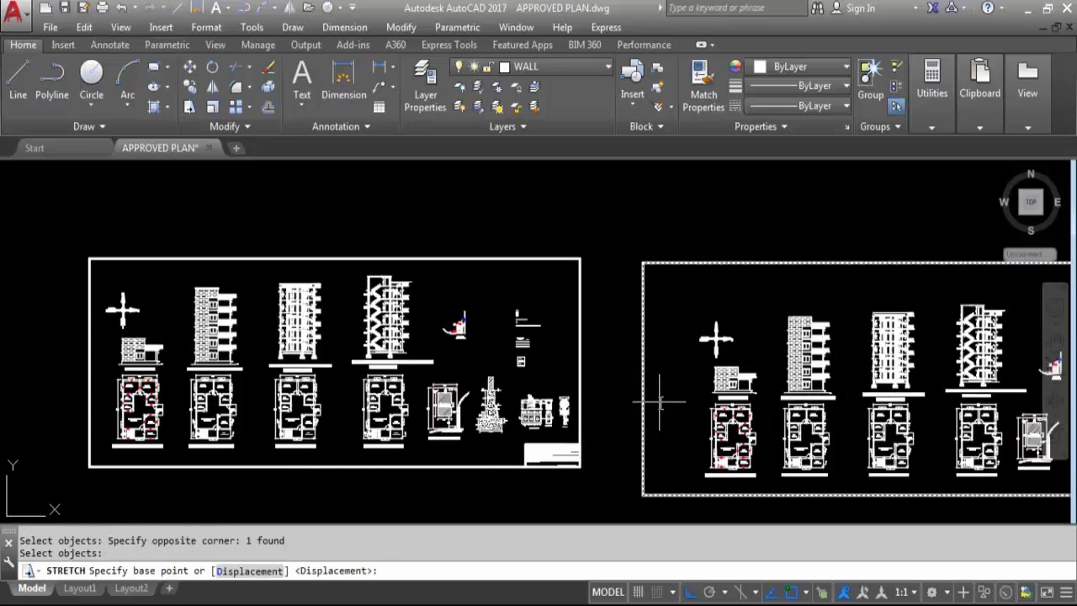
click(660, 403)
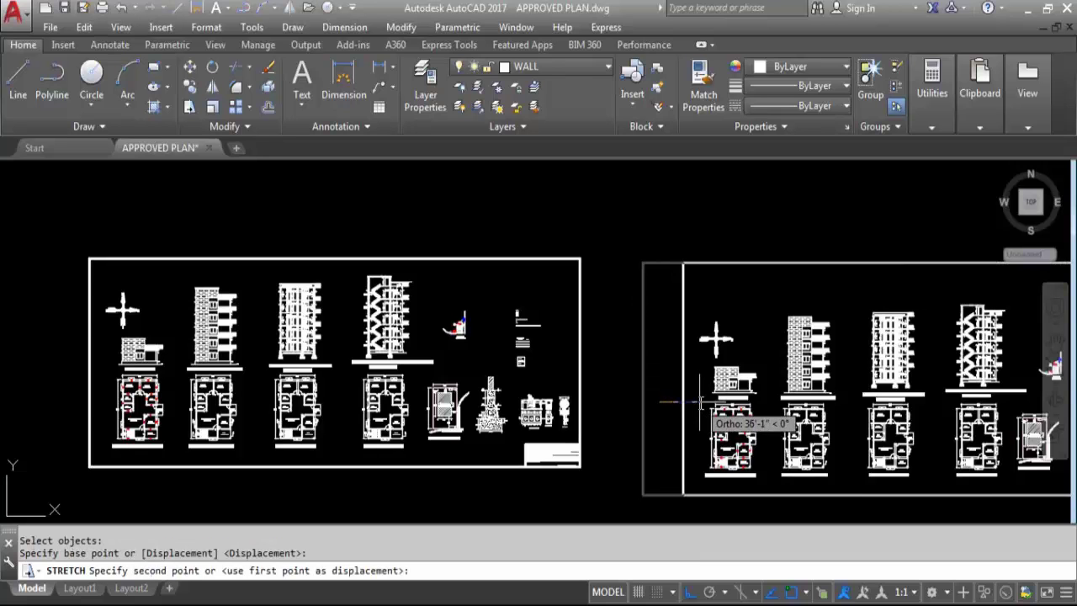
scroll(703, 401, up, 2)
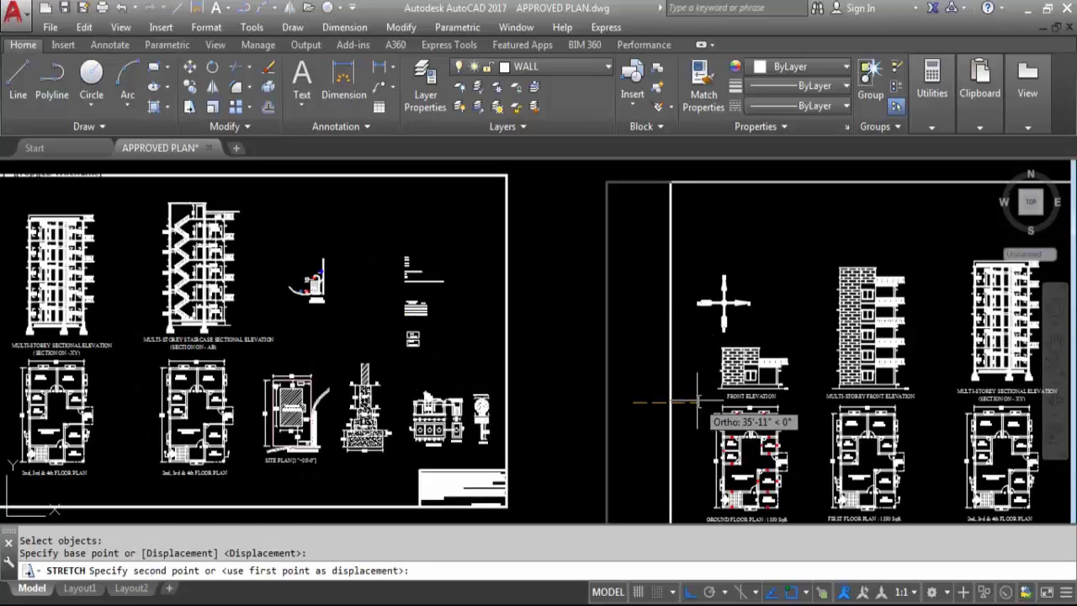
click(698, 401)
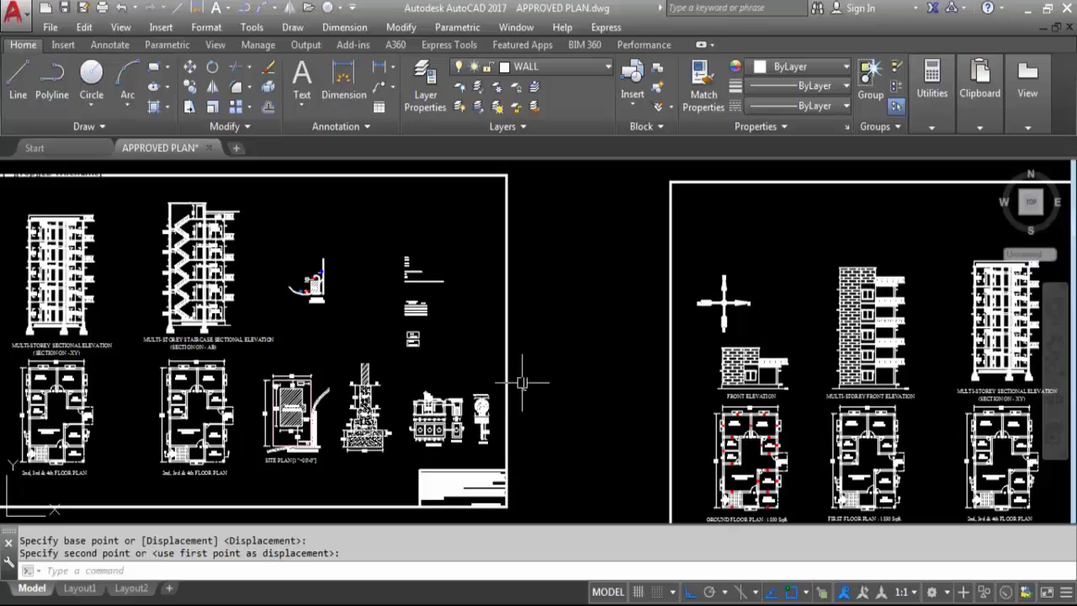
scroll(522, 382, down, 5)
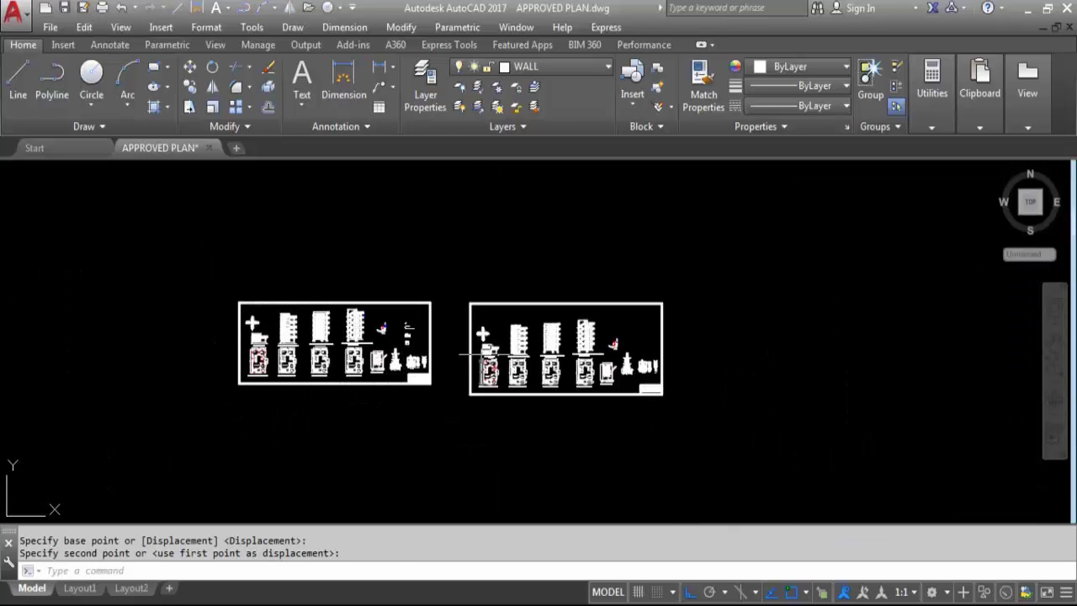
scroll(547, 362, up, 2)
key(F8)
scroll(550, 358, down, 1)
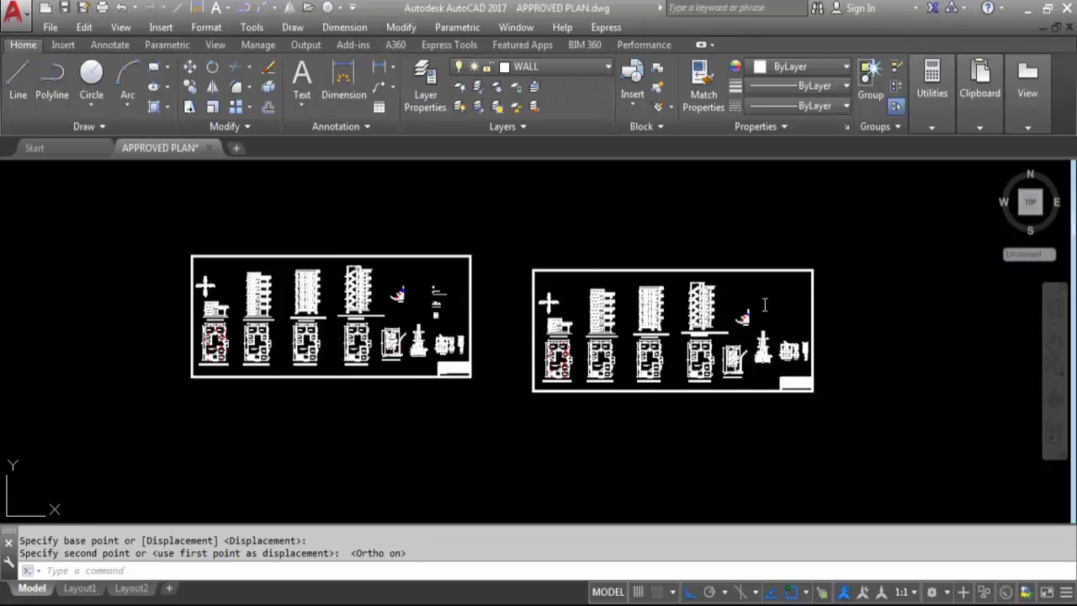
scroll(787, 303, up, 2)
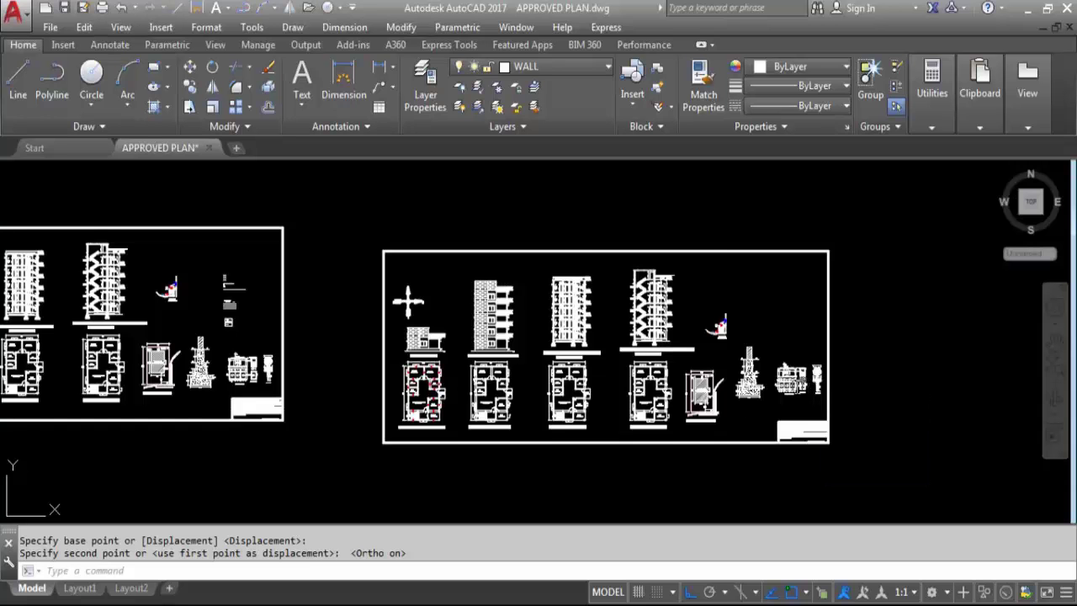
scroll(598, 379, up, 2)
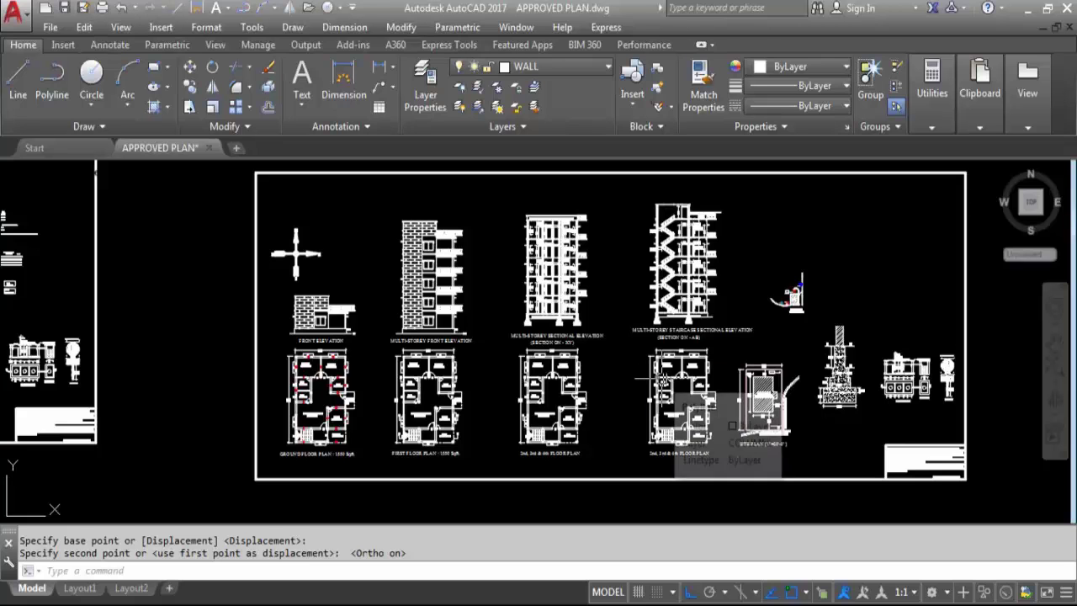
scroll(458, 328, down, 3)
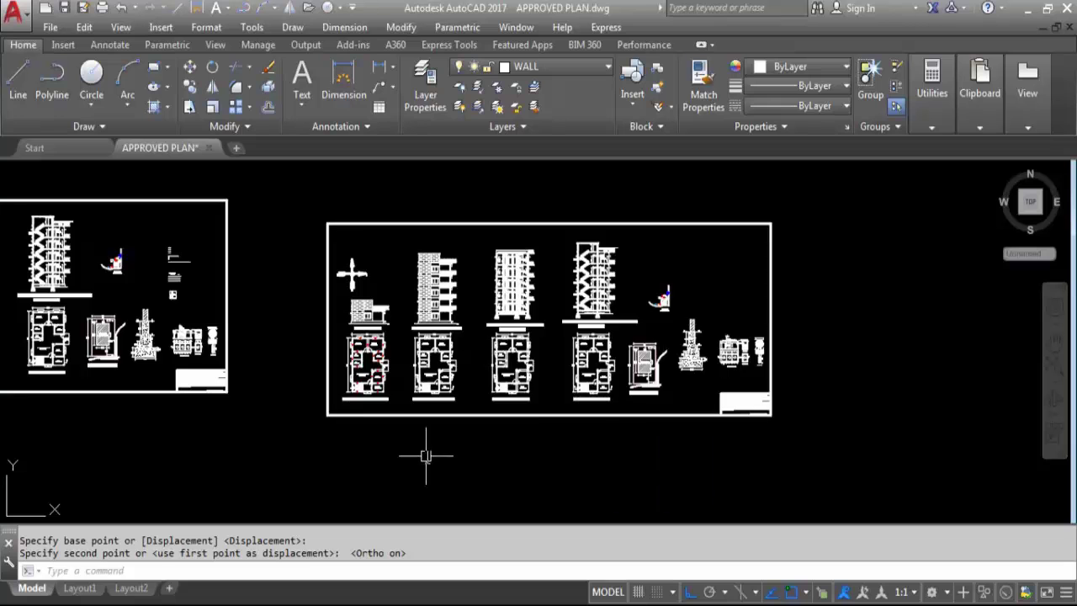
scroll(427, 452, down, 2)
- Add a 433' linear dimension across the top of the right sheet
text(dli)
key(Return)
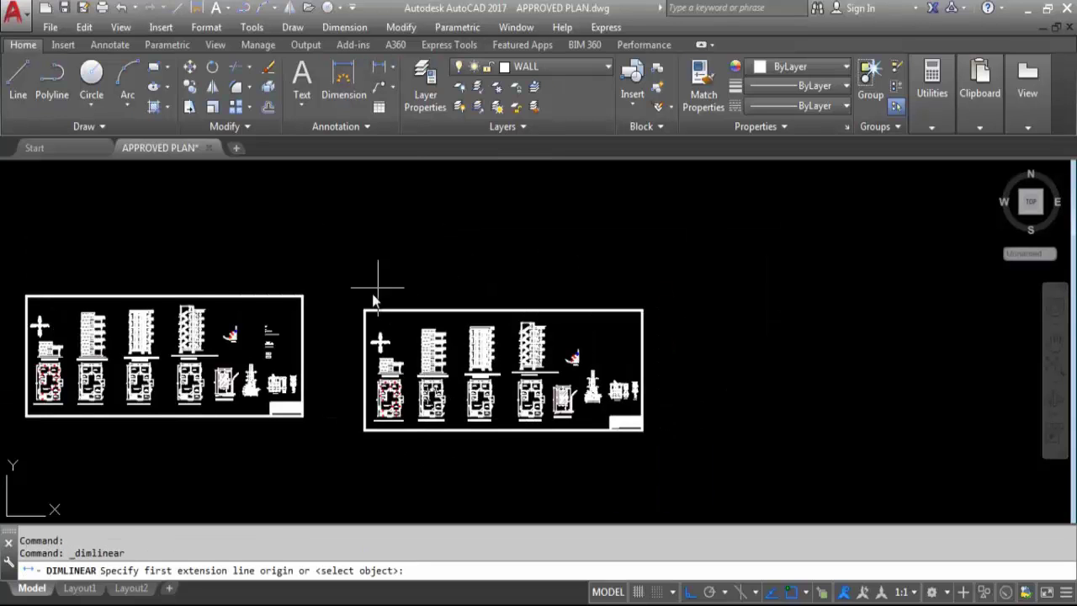
click(364, 309)
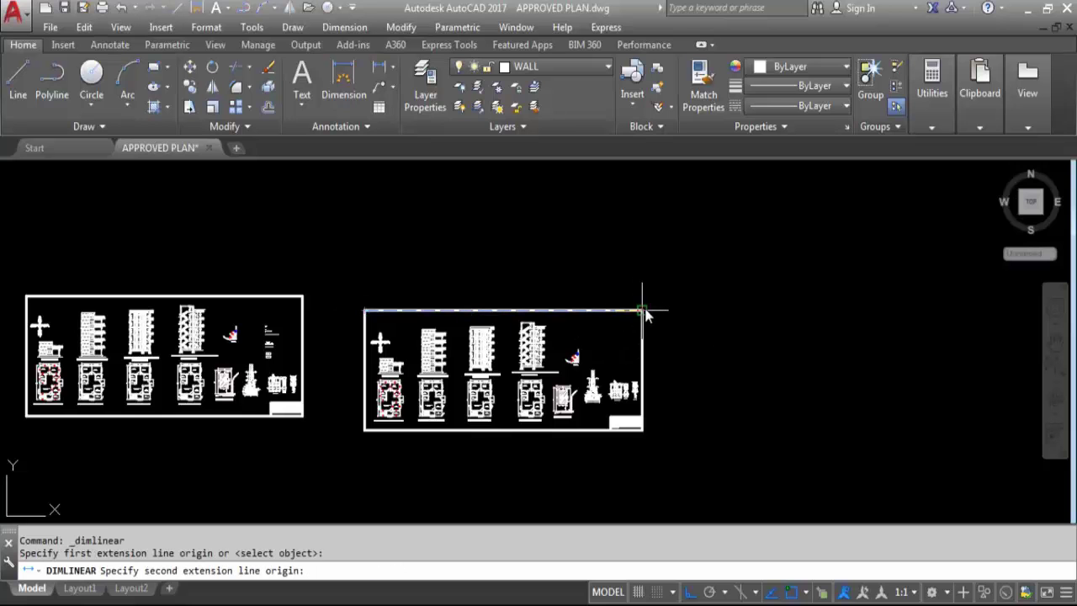
click(641, 309)
click(631, 298)
scroll(631, 298, up, 5)
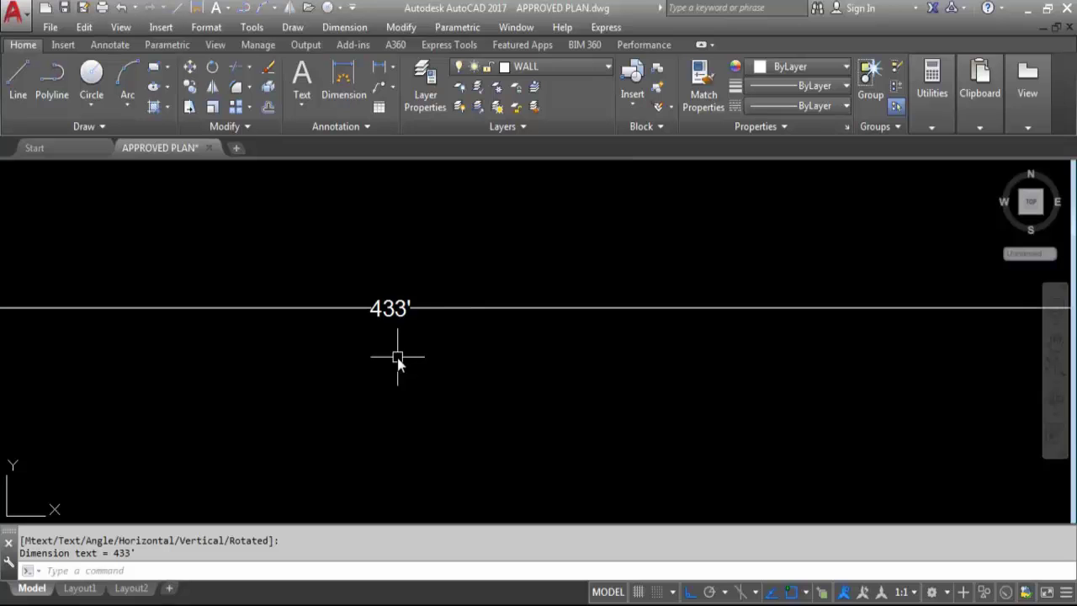
scroll(583, 300, down, 4)
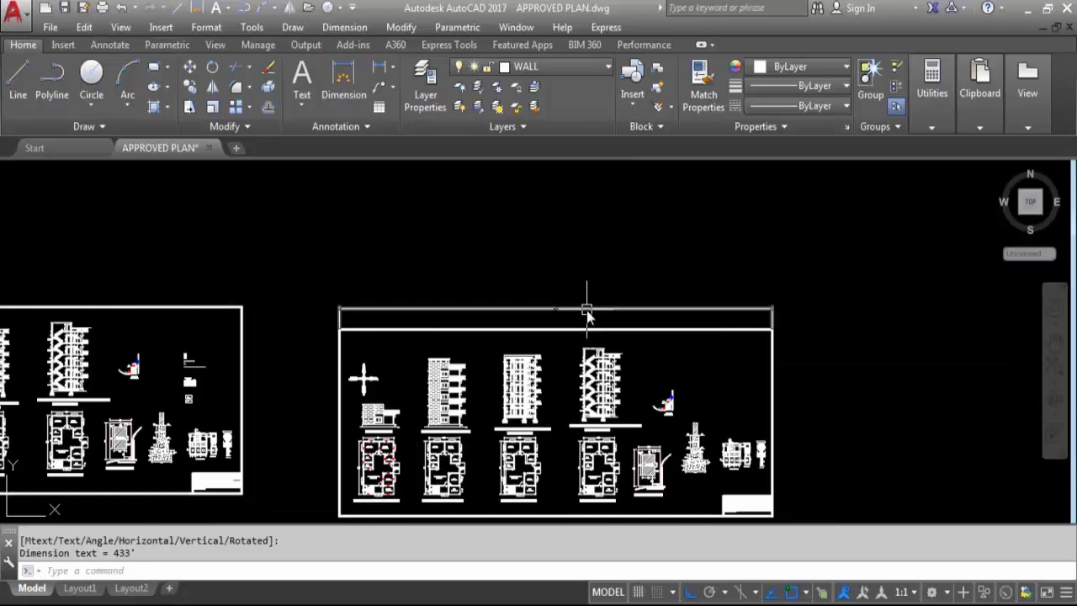
- Add a 177' linear dimension along the right sheet's left side
key(Return)
scroll(341, 335, up, 3)
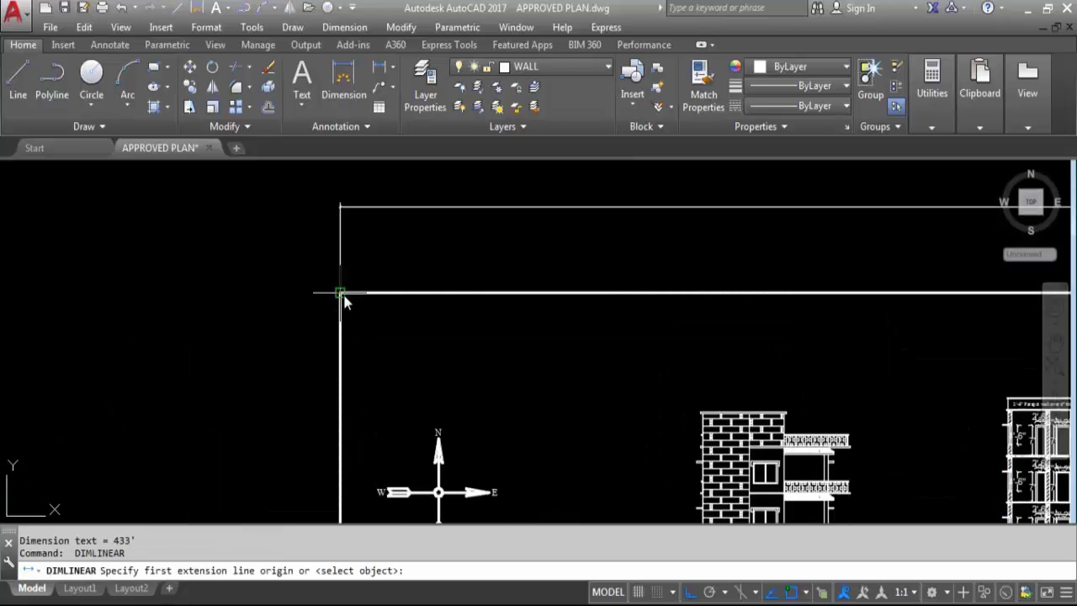
click(340, 292)
scroll(344, 301, down, 4)
click(365, 435)
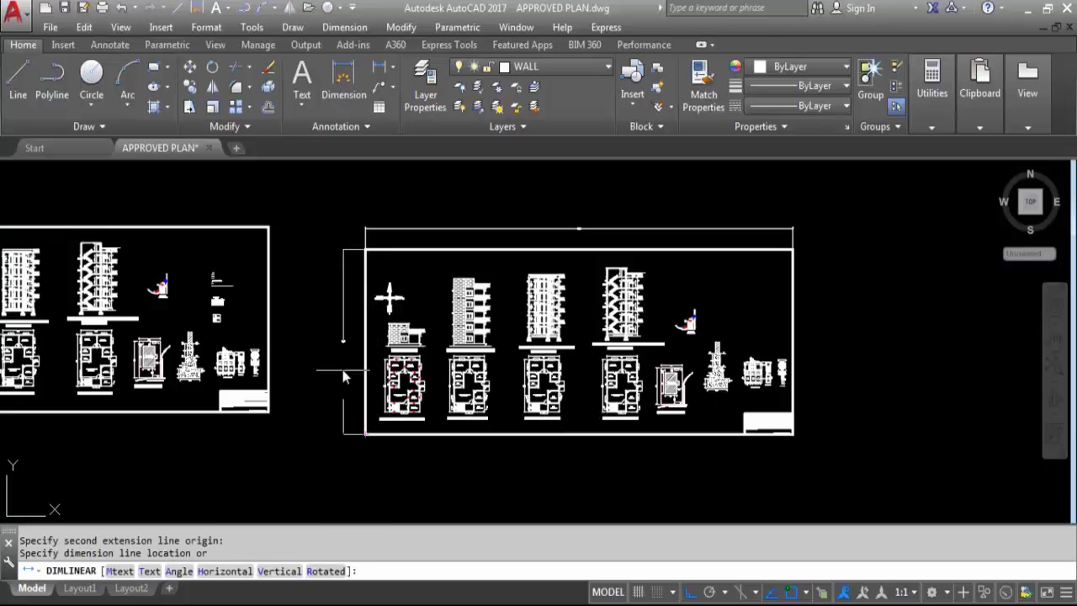
click(344, 371)
scroll(365, 344, up, 5)
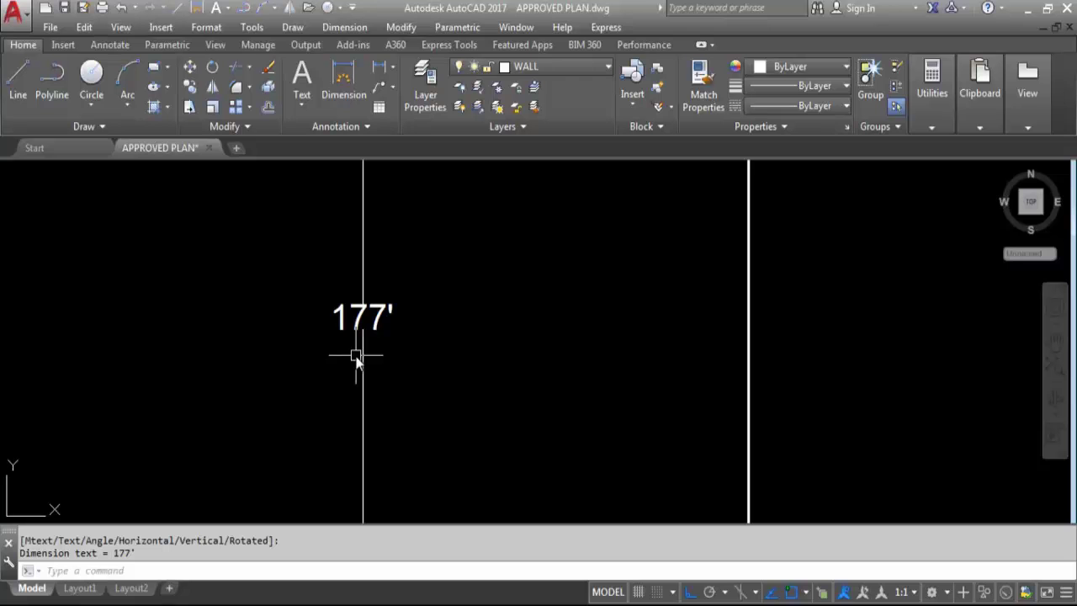
scroll(221, 353, down, 6)
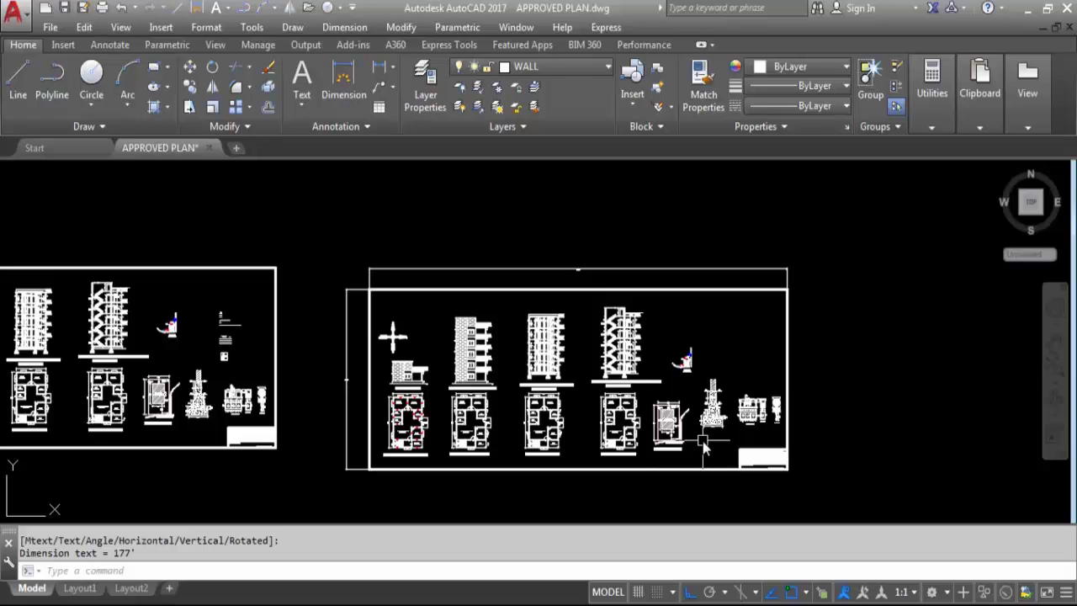
- Zoom onto the paper-size table, A0 841 x 1198 mm through A3 297 x 420 mm
scroll(177, 361, up, 4)
scroll(265, 351, up, 10)
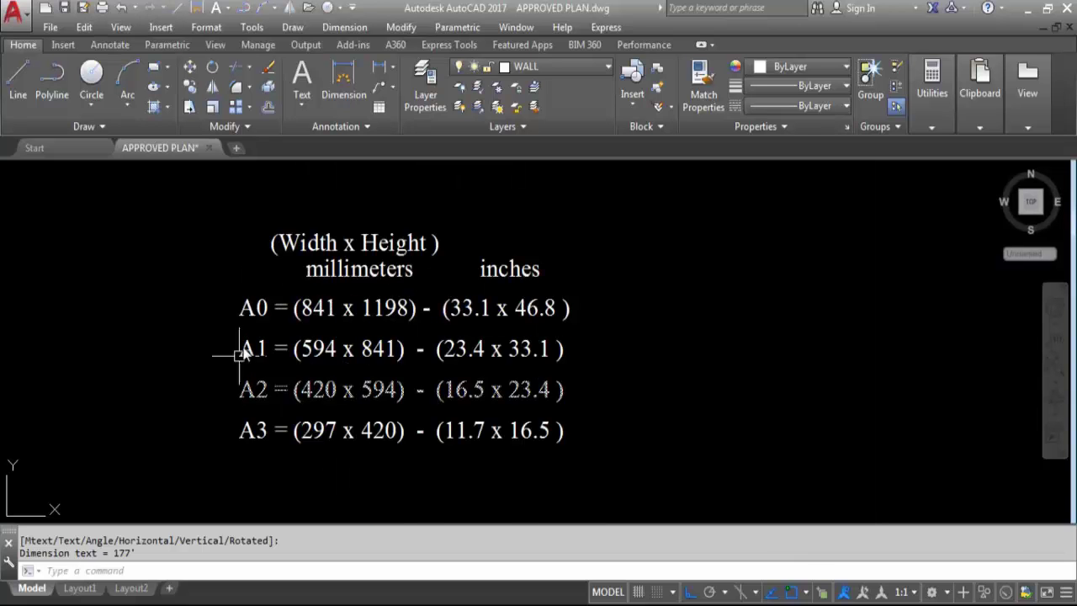
scroll(324, 308, up, 2)
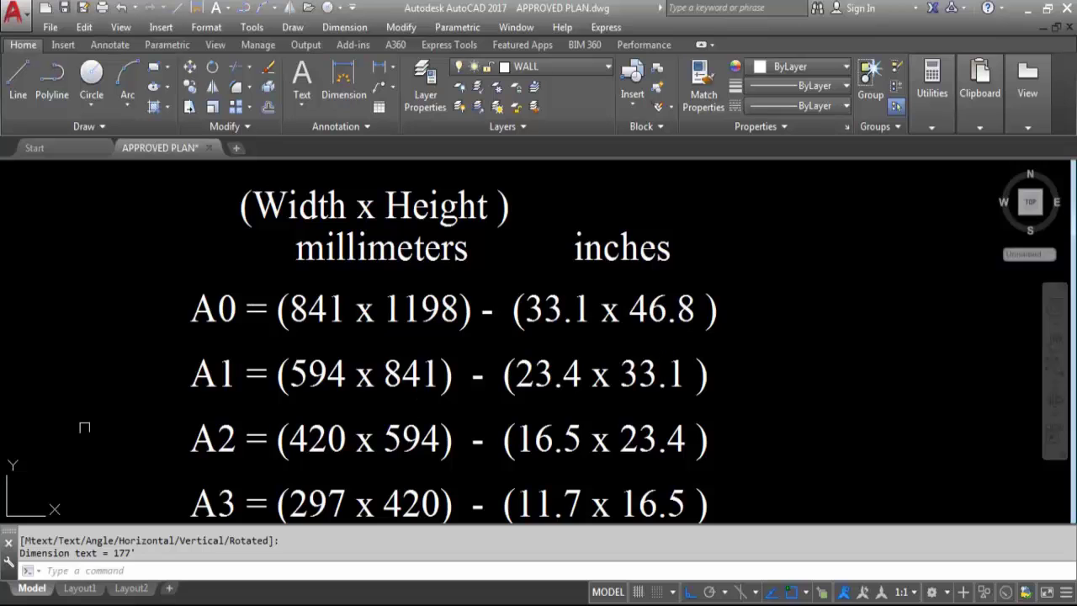
scroll(239, 295, down, 2)
mouse_move(221, 373)
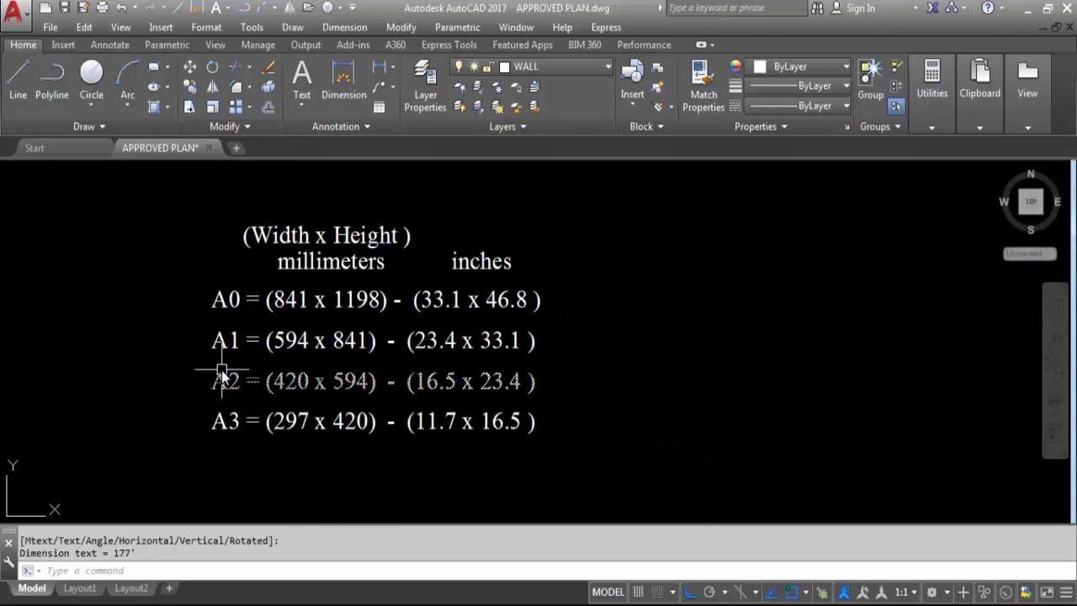
mouse_move(237, 345)
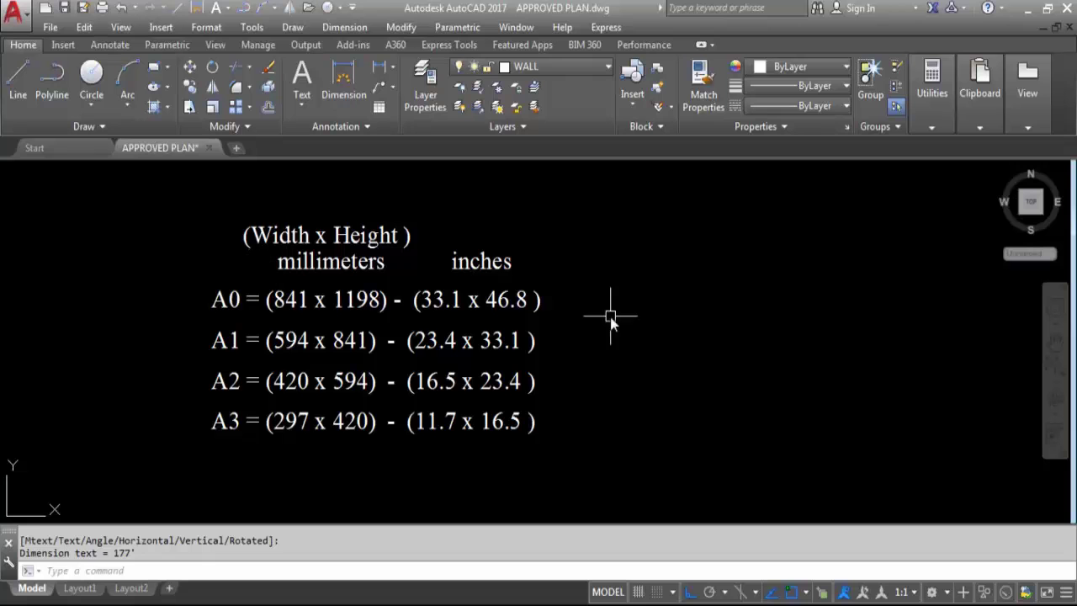
- Check the 433' and 177' dimensions, then zoom onto the 1" = 8' and 1" = 14' scale notes
mouse_move(449, 340)
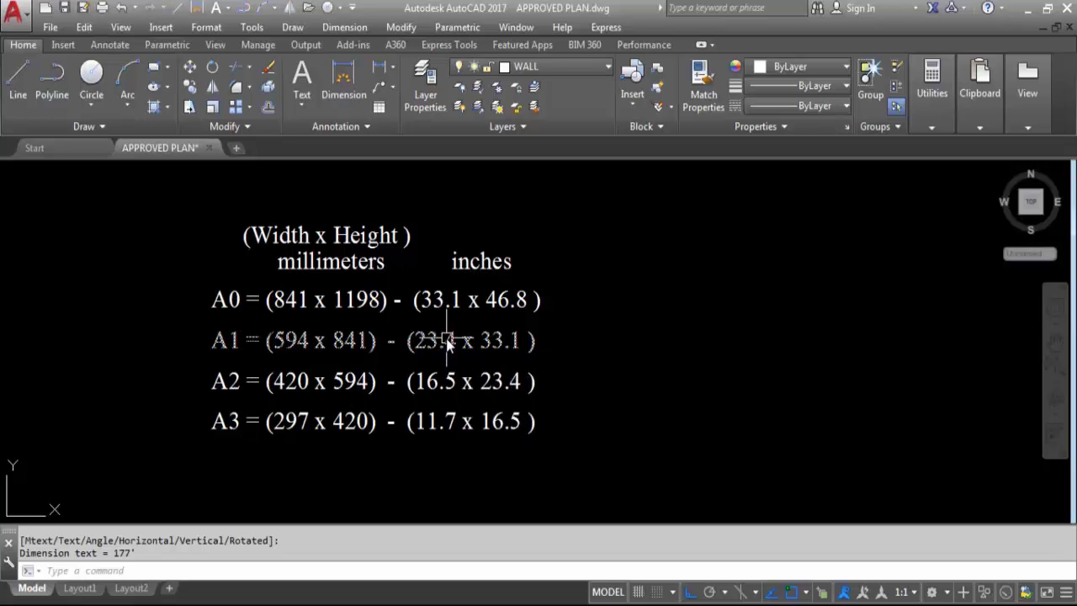
scroll(354, 328, down, 8)
scroll(759, 305, up, 8)
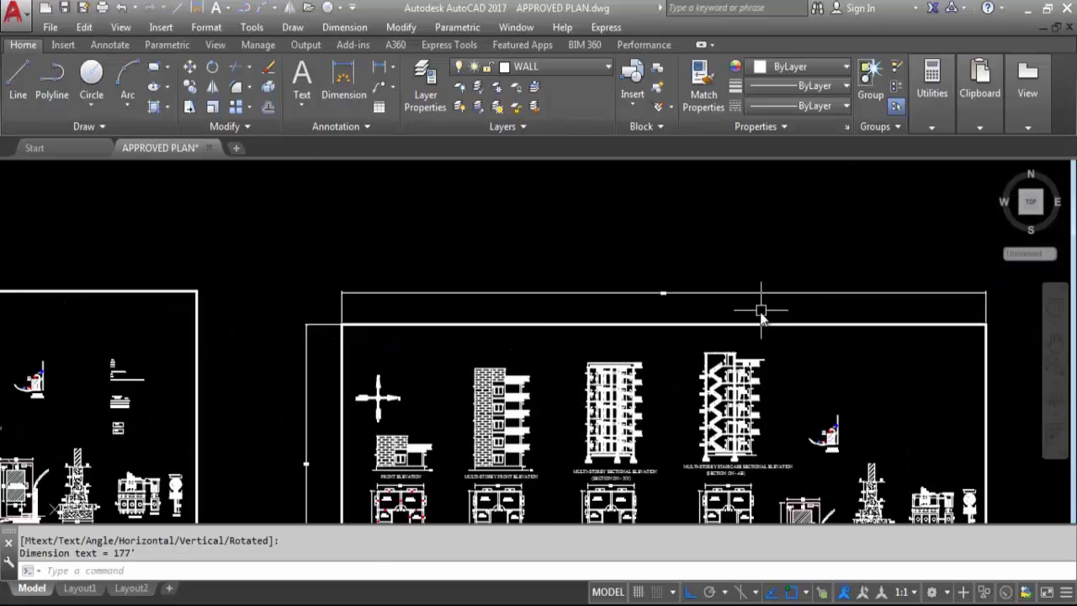
scroll(665, 290, down, 6)
scroll(413, 368, up, 6)
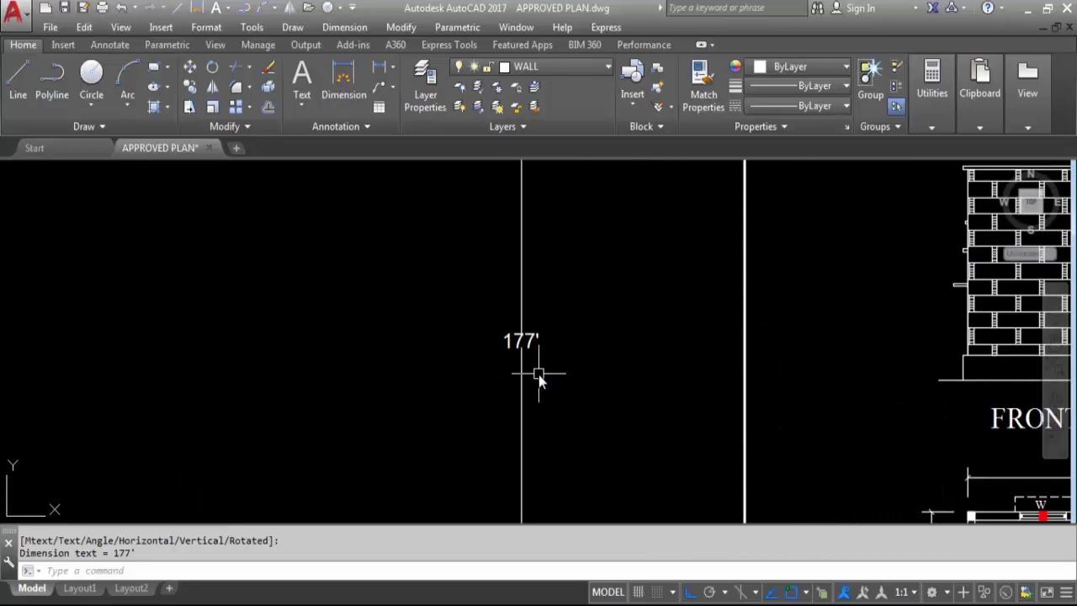
scroll(345, 347, down, 6)
scroll(343, 346, down, 5)
scroll(252, 336, up, 2)
scroll(474, 329, up, 10)
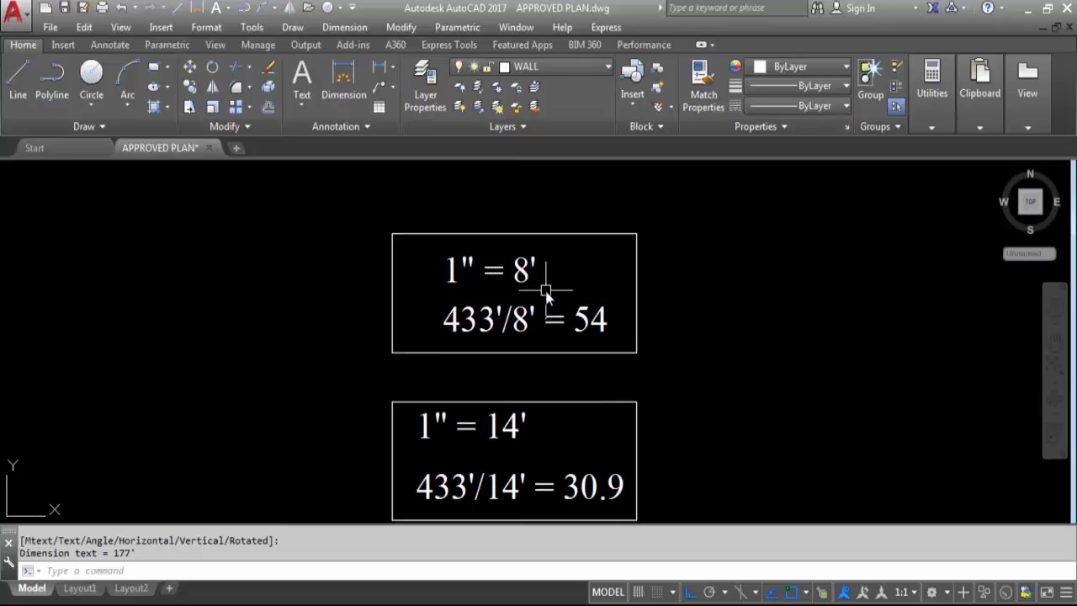
- Compare the 433' width against the scale notes, then zoom back to the A1 594 x 841 mm row
scroll(328, 341, down, 5)
scroll(328, 345, down, 3)
scroll(535, 284, up, 10)
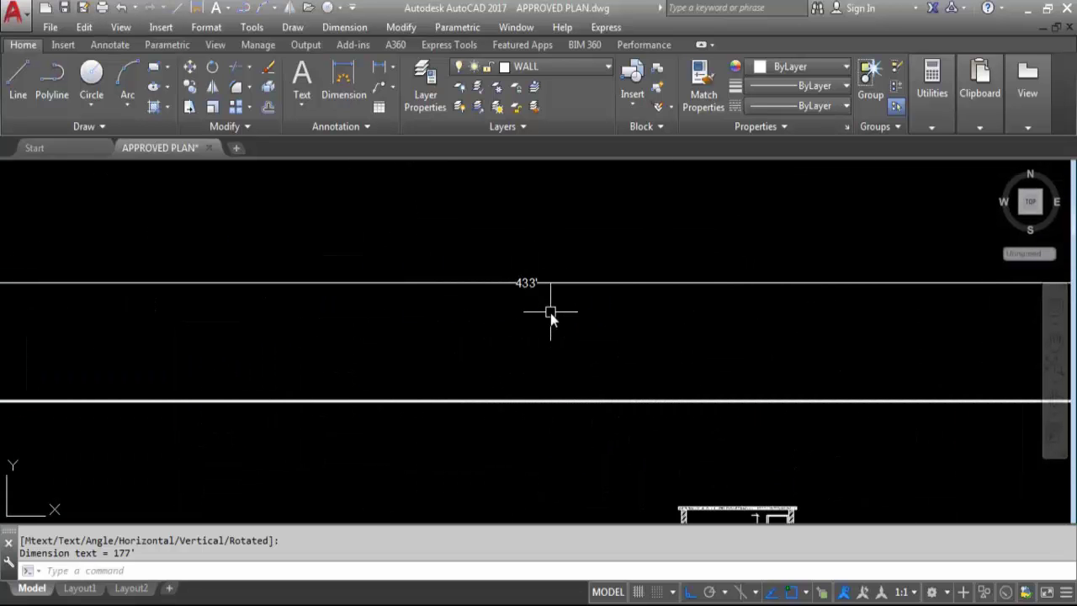
scroll(550, 313, down, 8)
scroll(400, 301, up, 12)
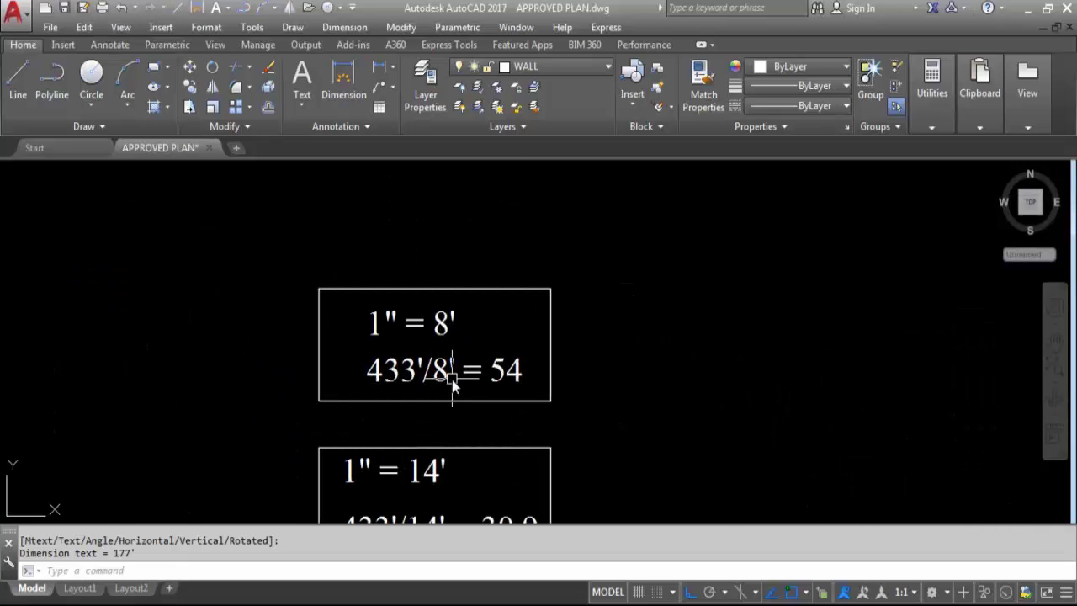
scroll(366, 388, down, 8)
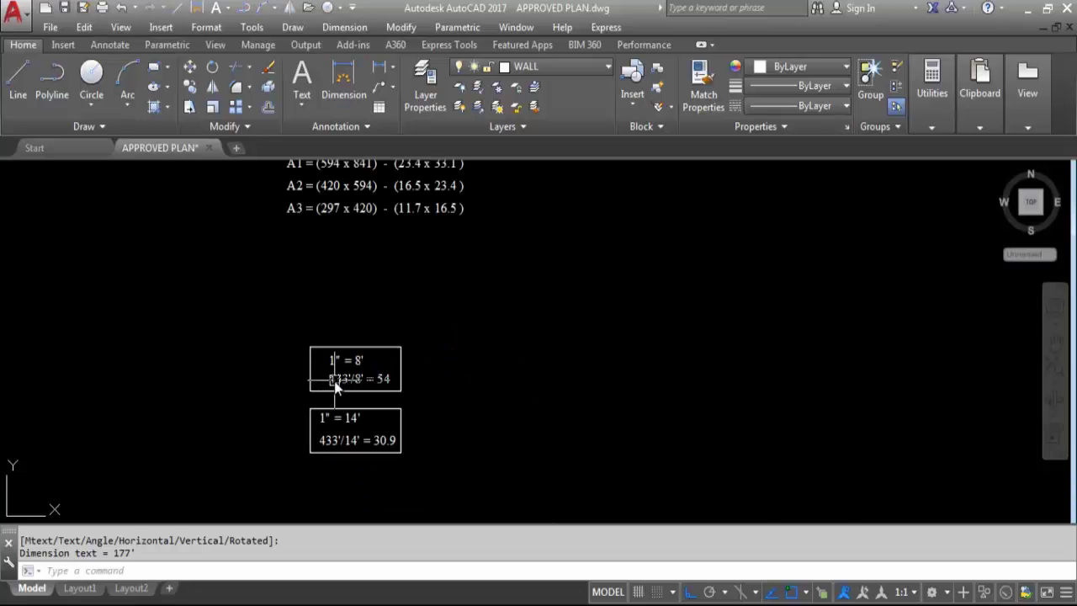
scroll(715, 278, up, 5)
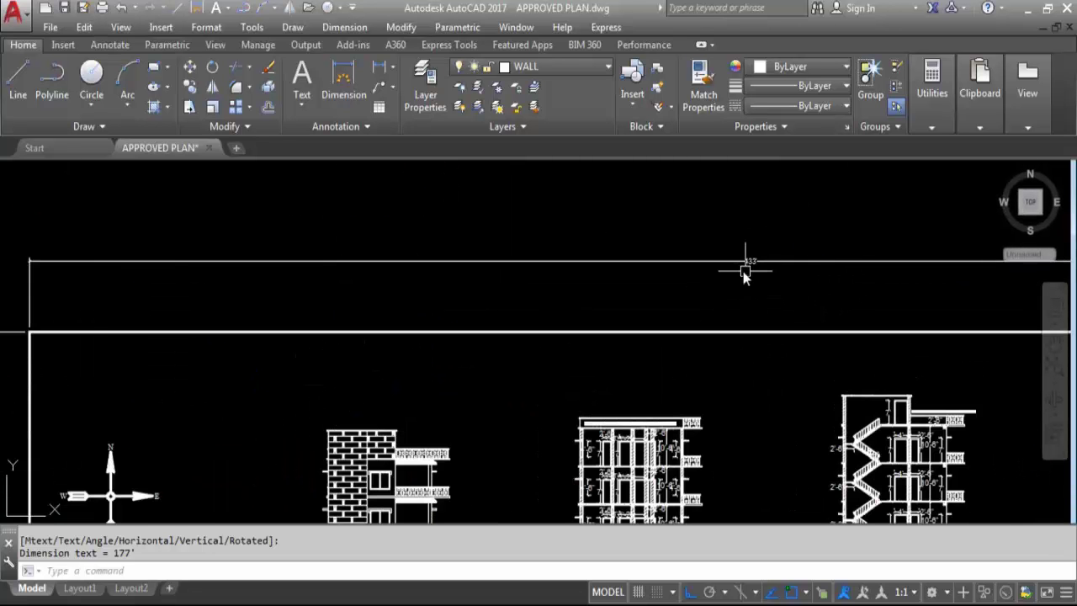
scroll(816, 293, down, 7)
scroll(883, 296, down, 2)
scroll(707, 340, up, 10)
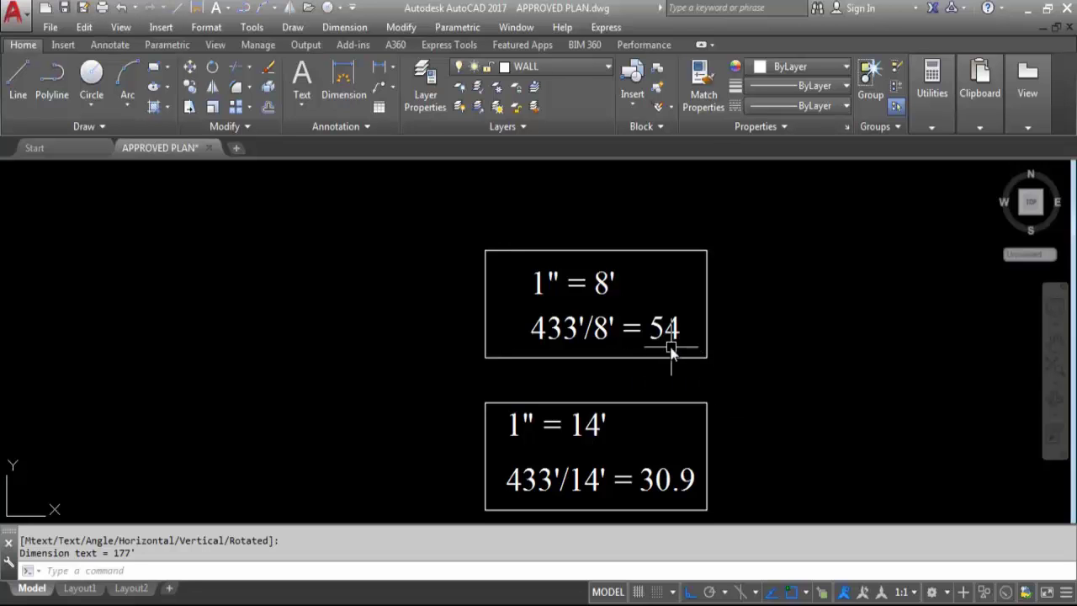
scroll(622, 370, down, 6)
scroll(636, 274, up, 2)
scroll(637, 275, up, 3)
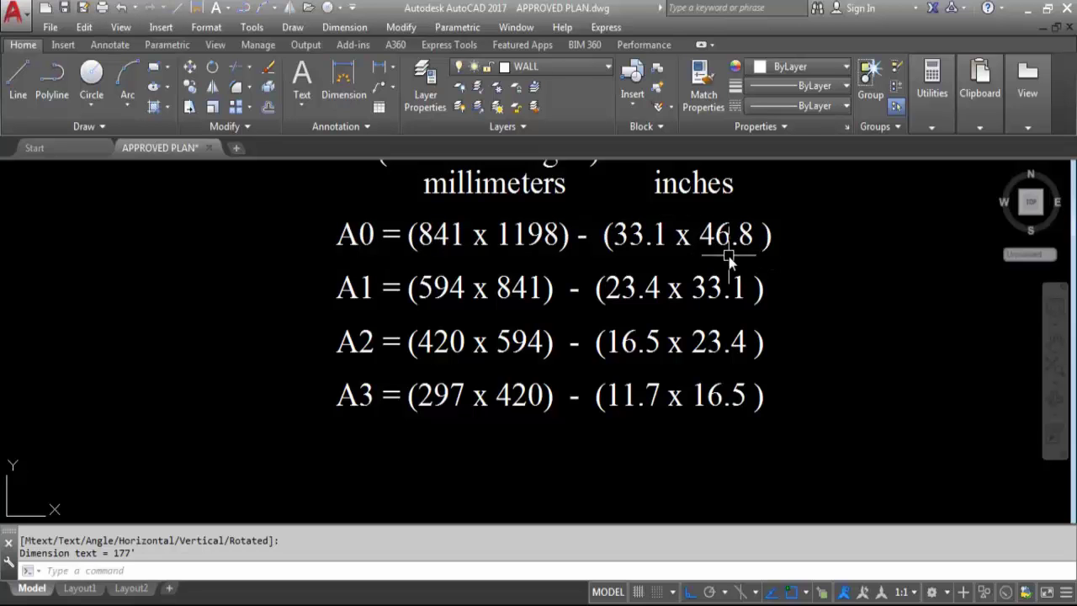
scroll(685, 248, down, 3)
scroll(532, 384, up, 4)
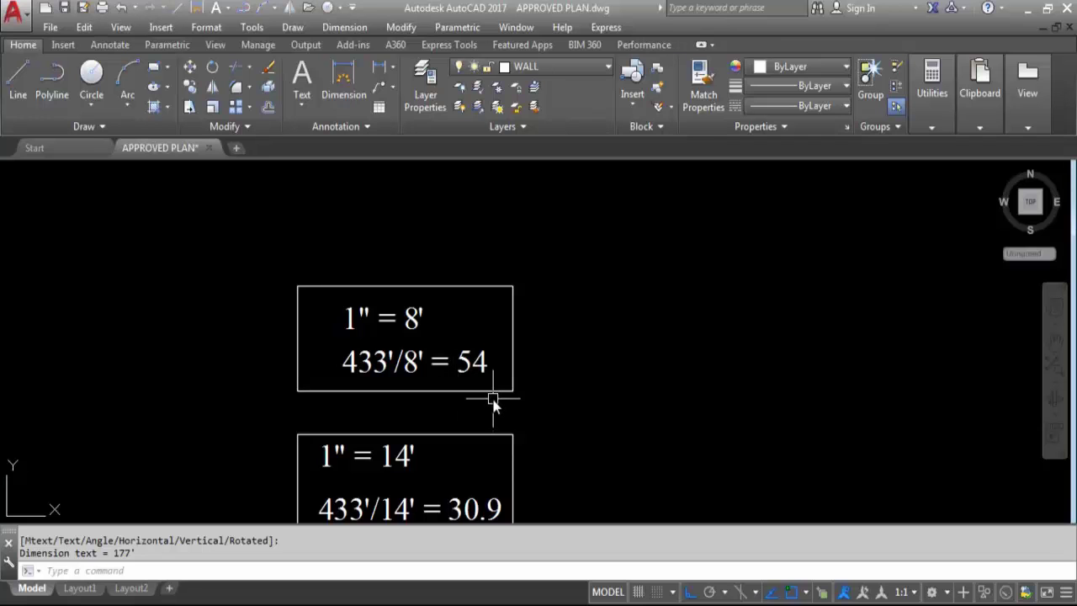
scroll(487, 347, down, 2)
scroll(417, 419, up, 2)
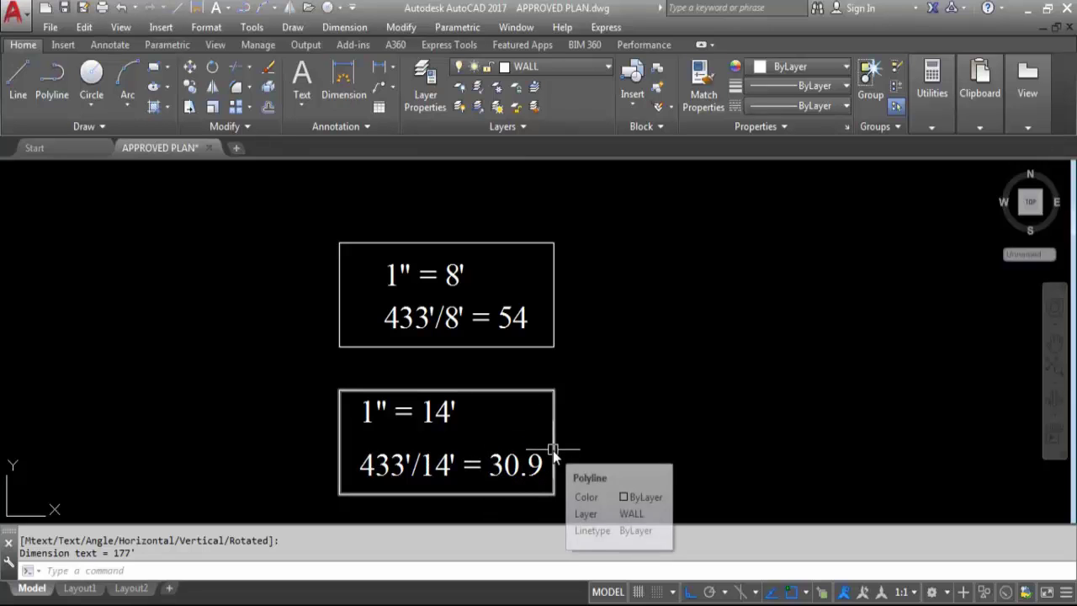
scroll(538, 454, down, 5)
scroll(538, 372, up, 6)
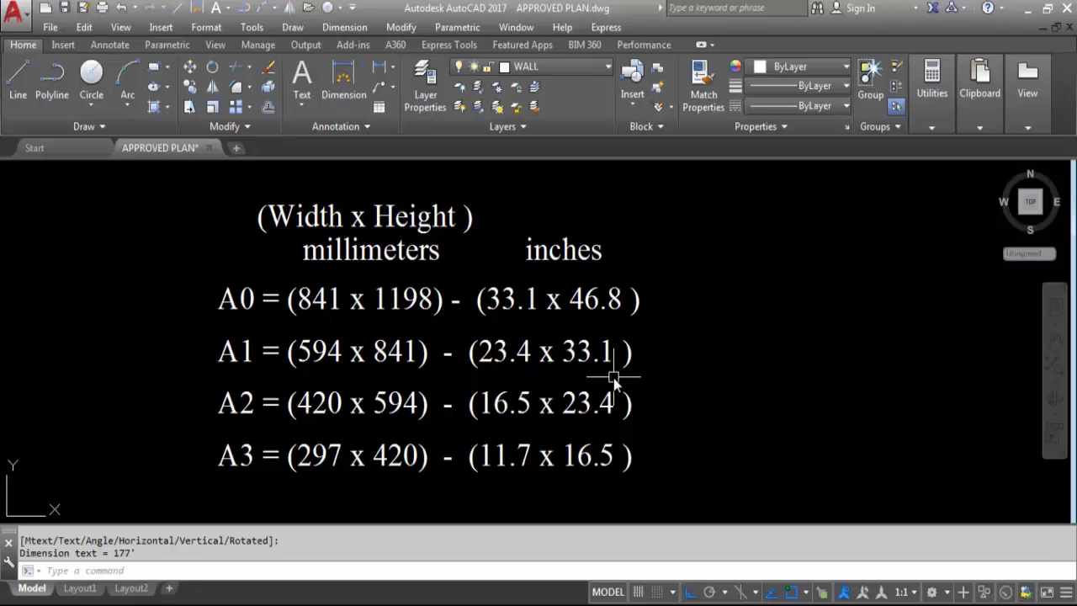
- Zoom out from the paper-size table until both drawing sheets fill the view
scroll(306, 374, down, 5)
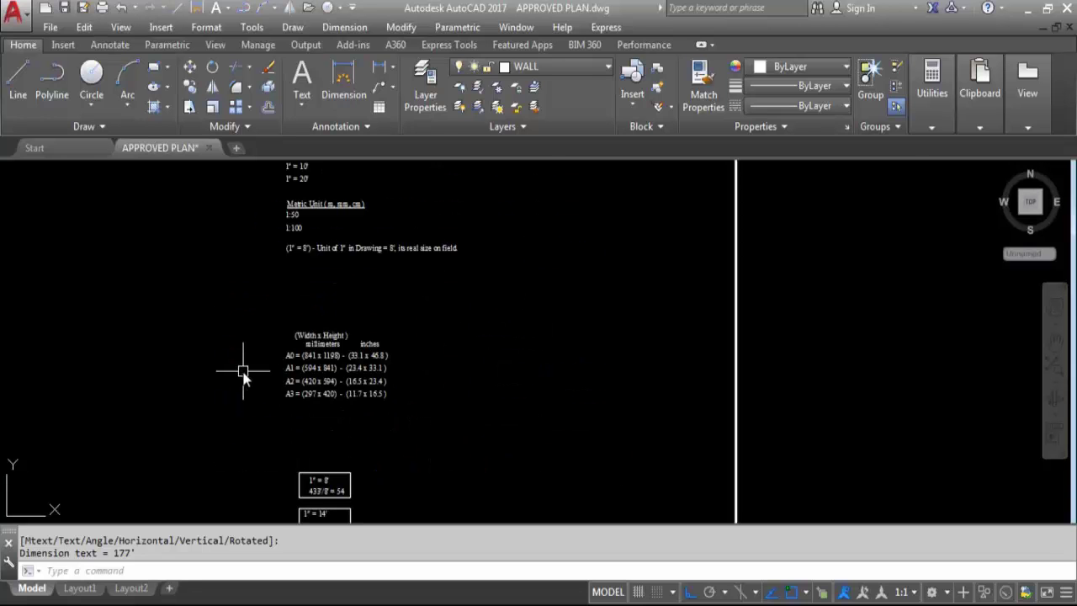
scroll(243, 370, down, 6)
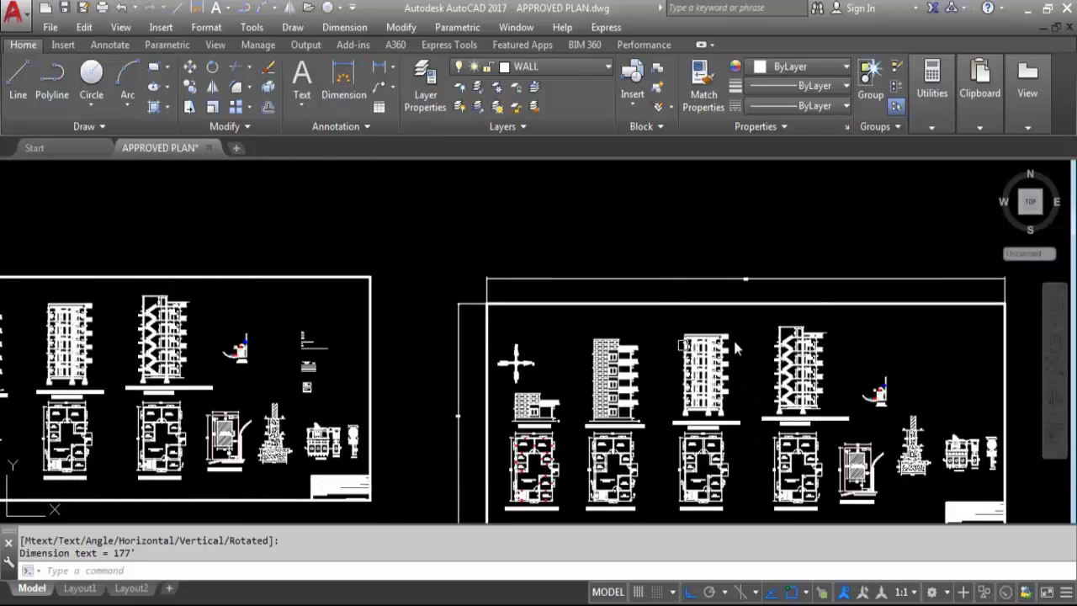
scroll(286, 364, up, 10)
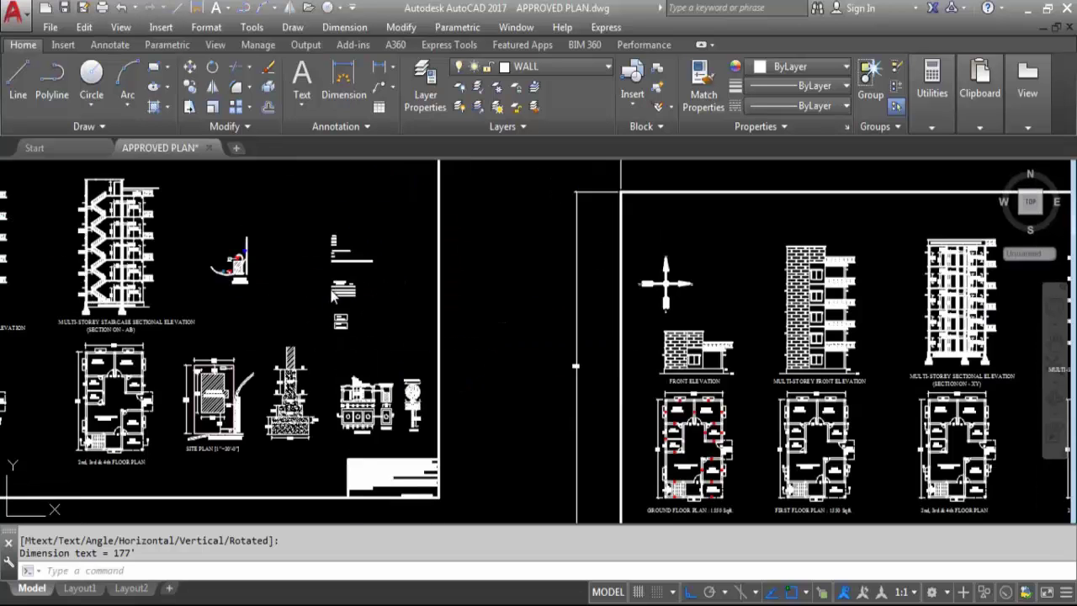
scroll(446, 318, down, 1)
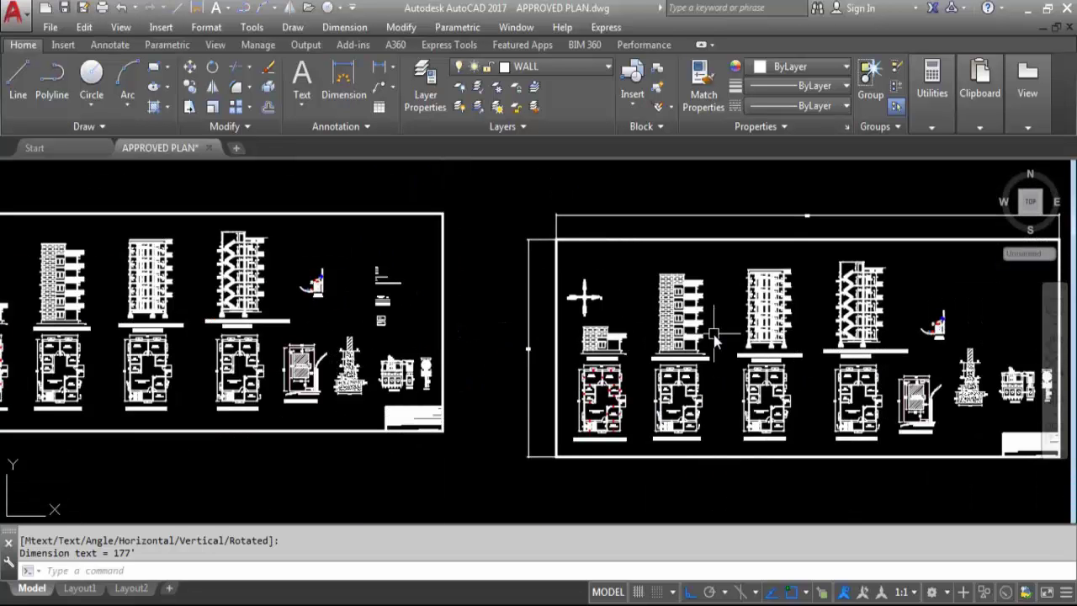
mouse_move(615, 345)
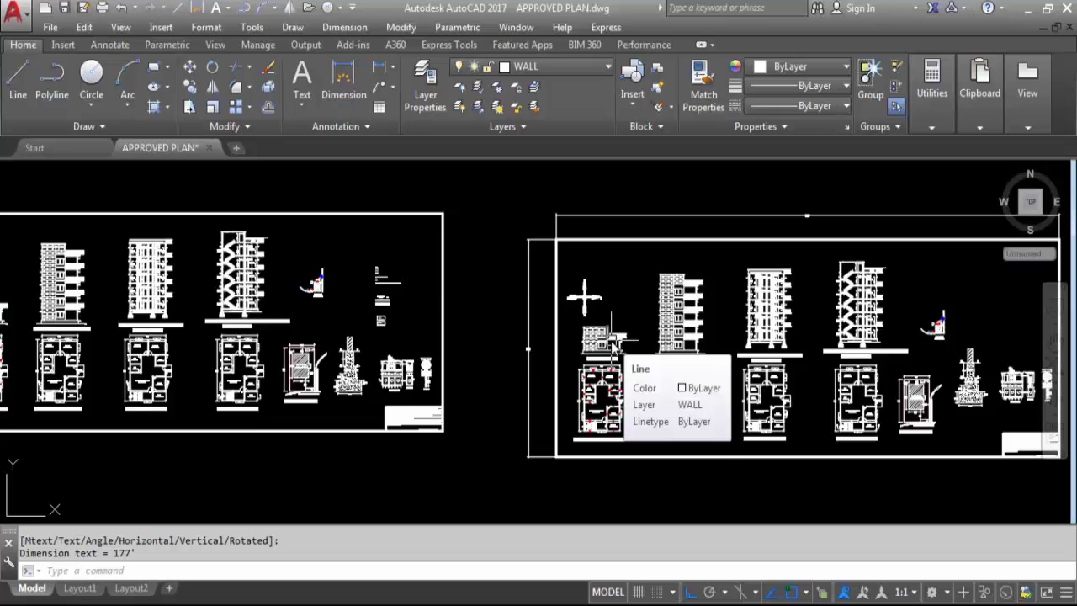
scroll(680, 349, down, 2)
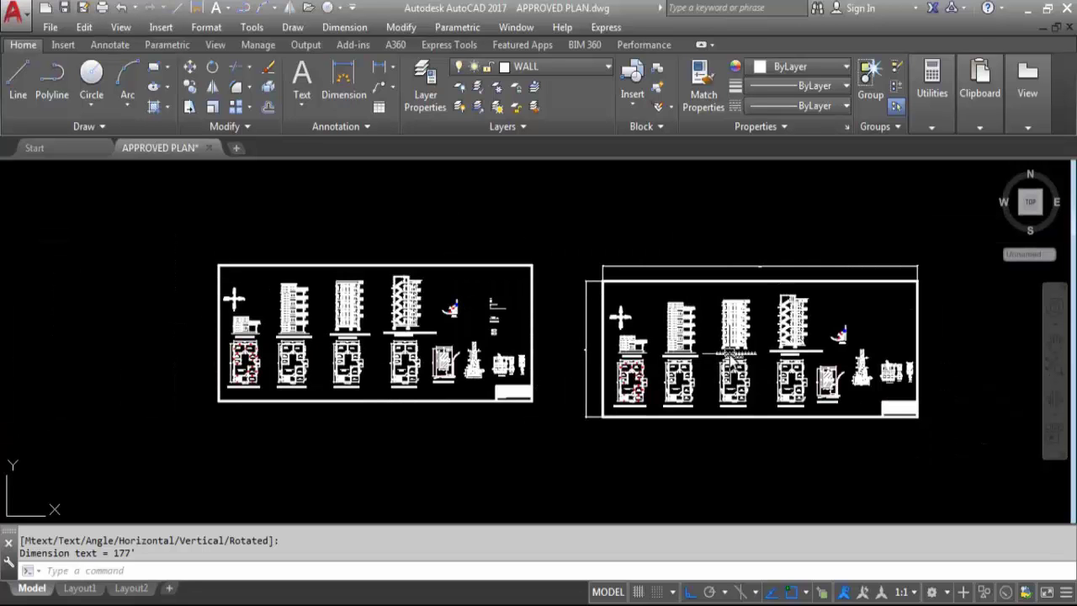